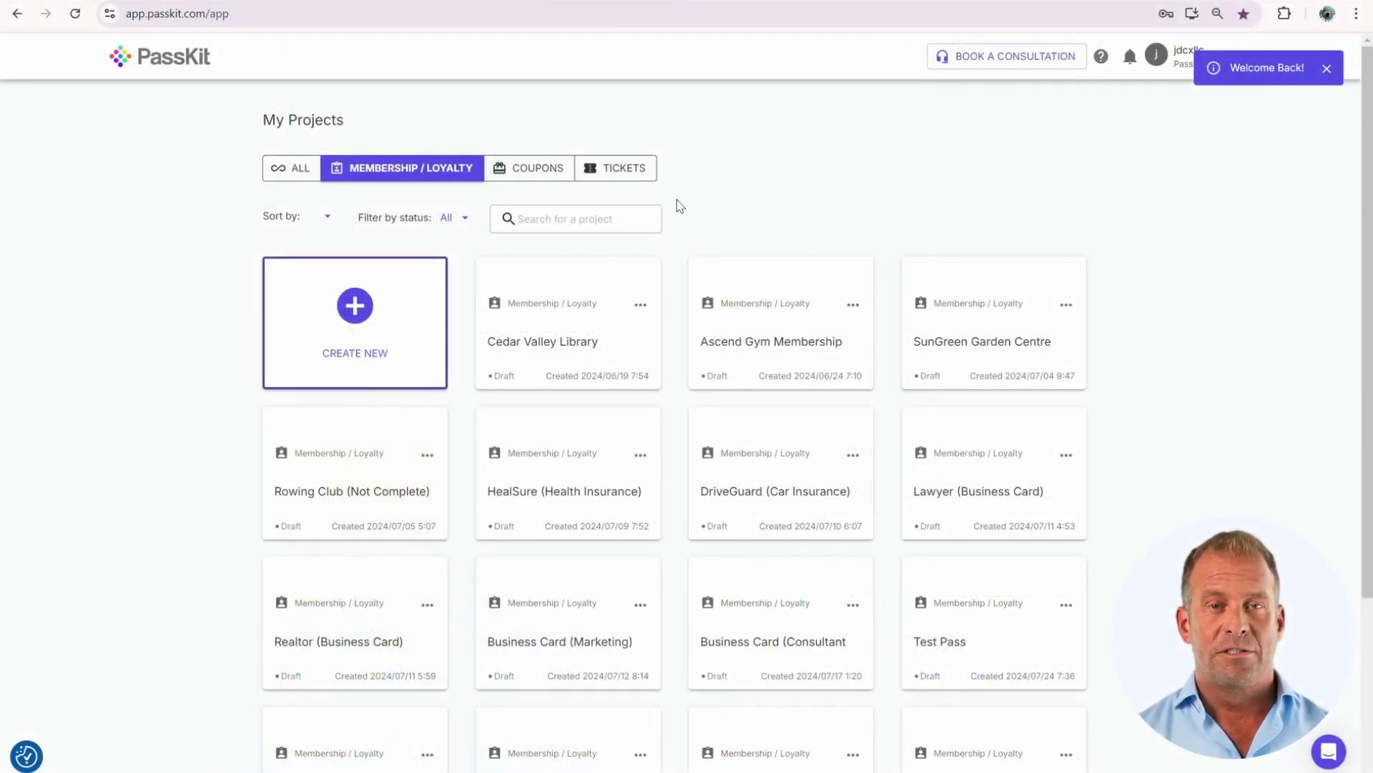
- Compare the Basic Membership and Gym Pass previews, then create a pass from Basic Membership
{"action": "left_click", "coordinate": [419, 323]}
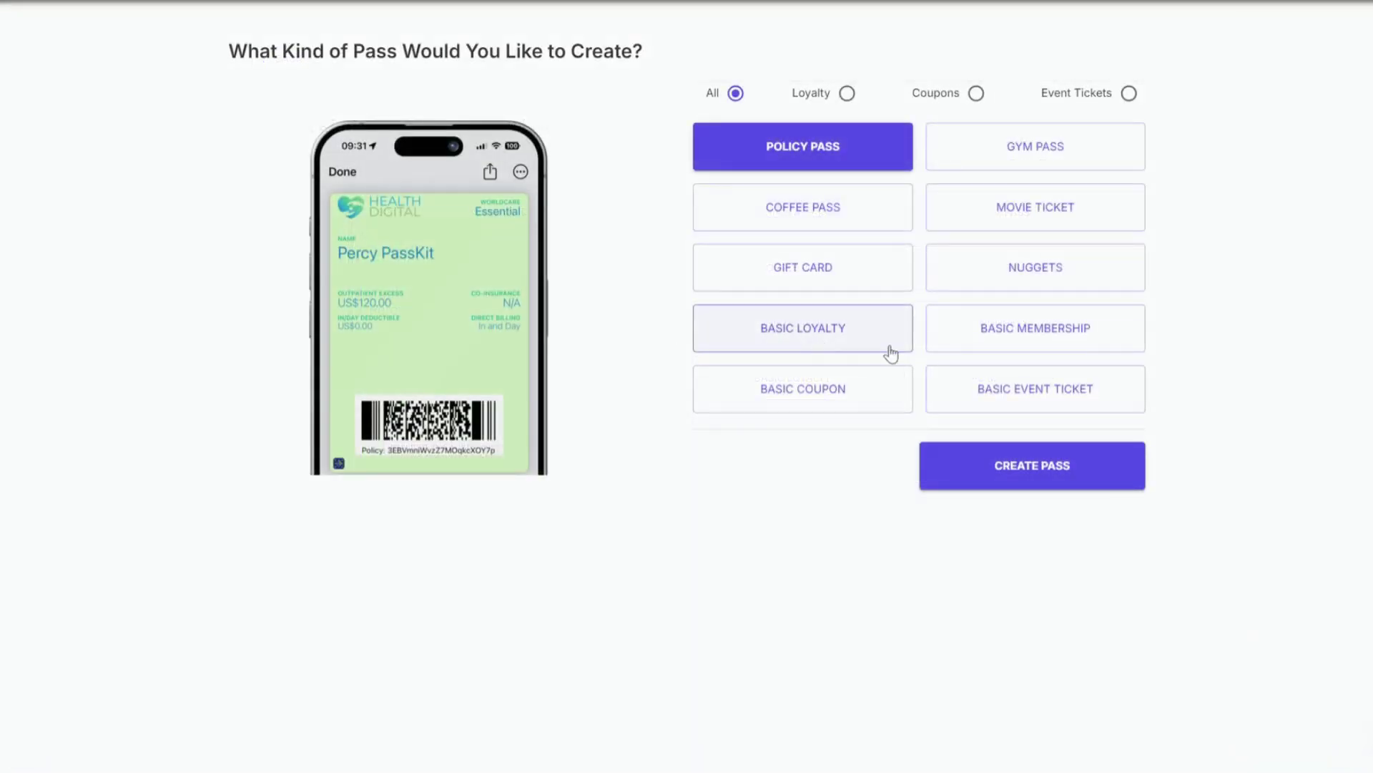
{"action": "left_click", "coordinate": [1011, 341]}
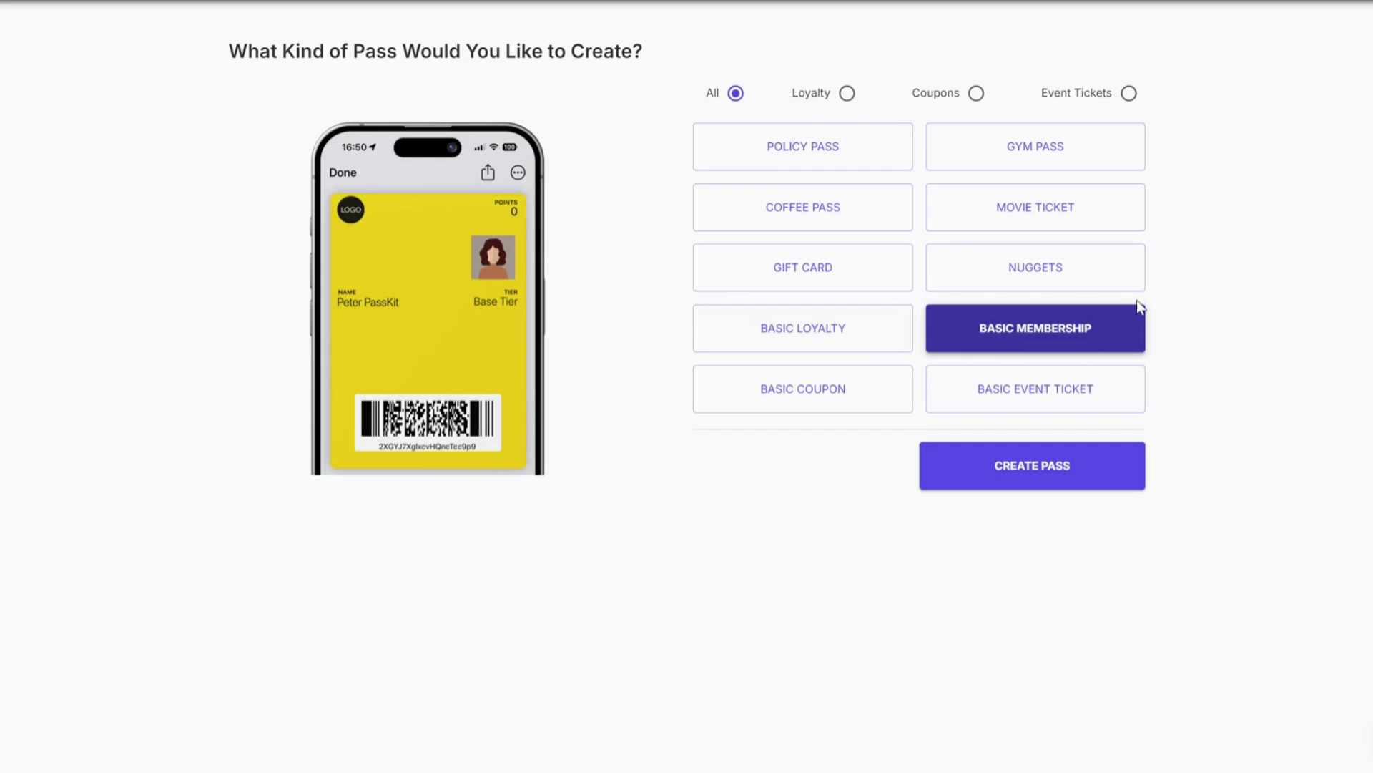
{"action": "left_click", "coordinate": [1105, 148]}
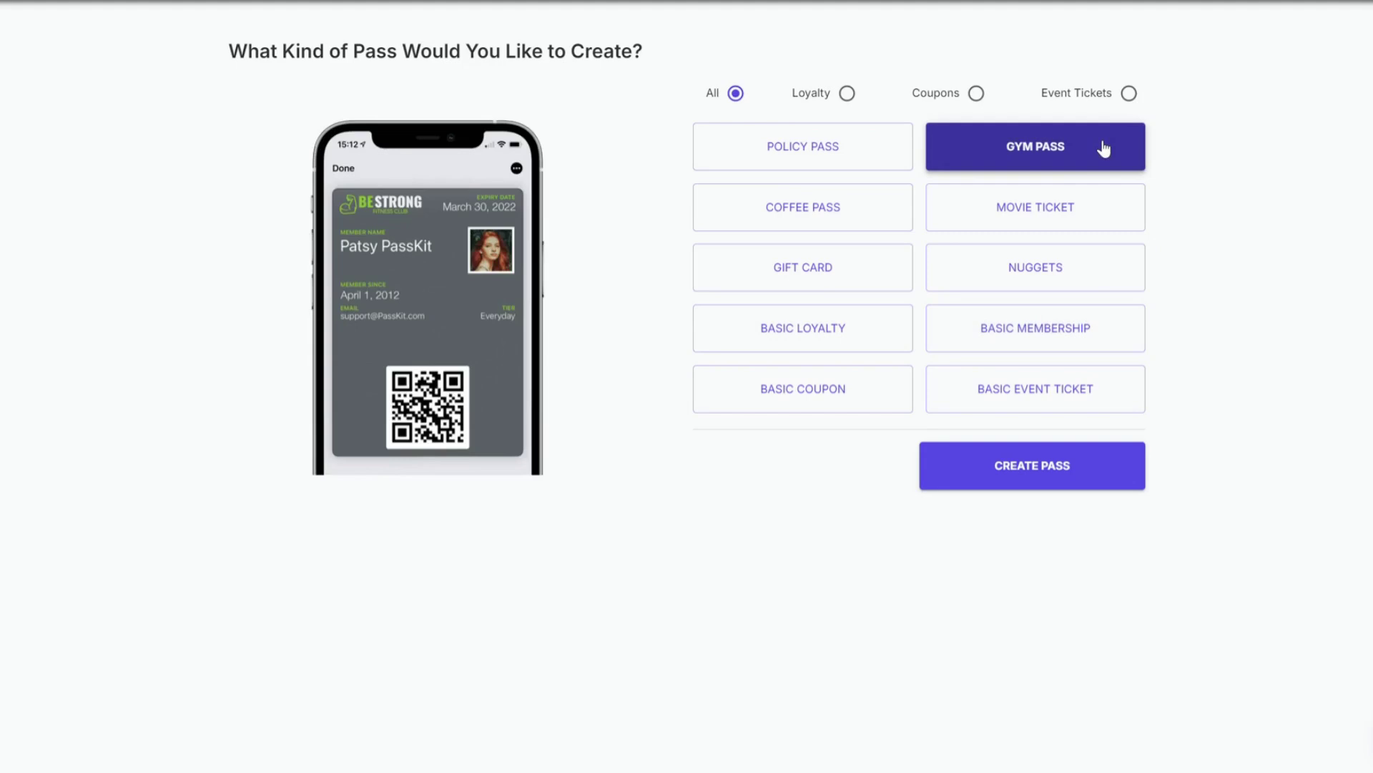
{"action": "left_click", "coordinate": [1067, 343]}
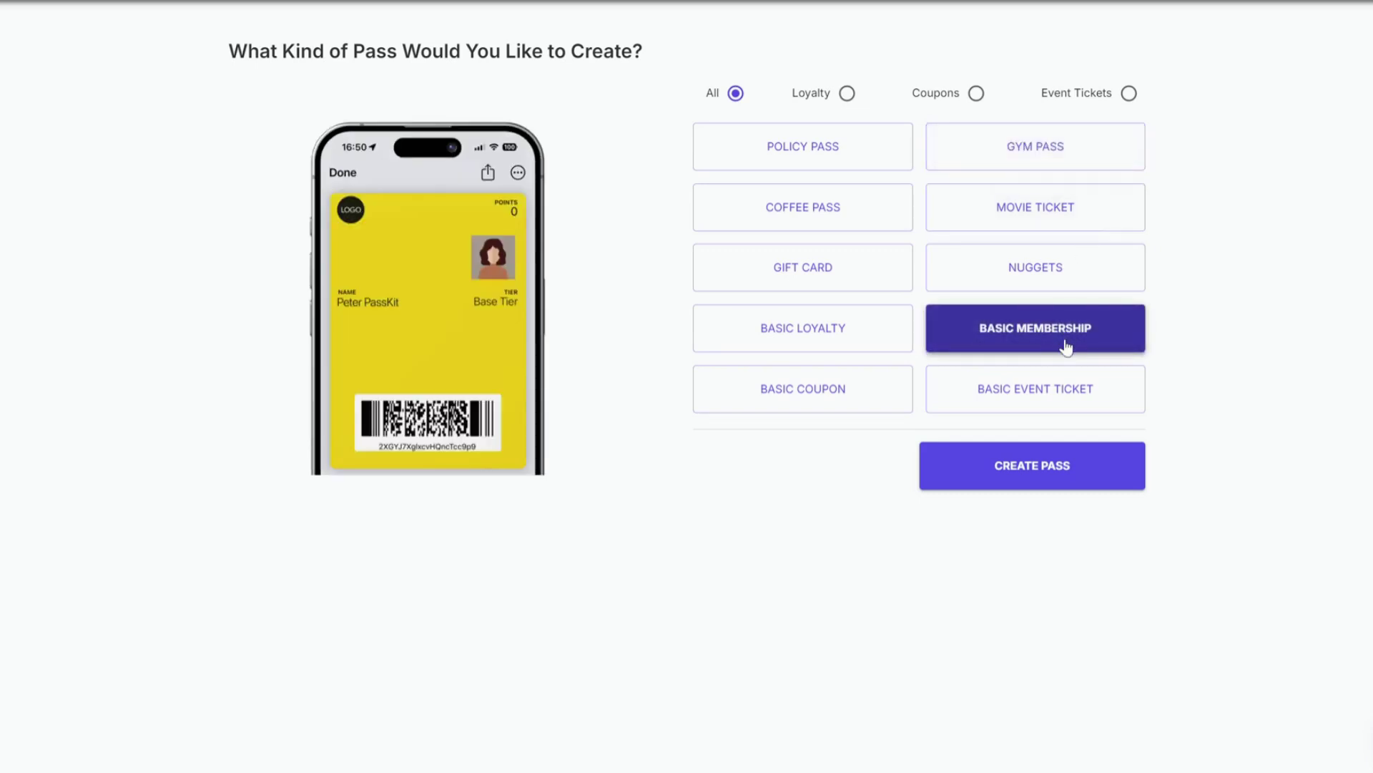
{"action": "left_click", "coordinate": [1048, 488]}
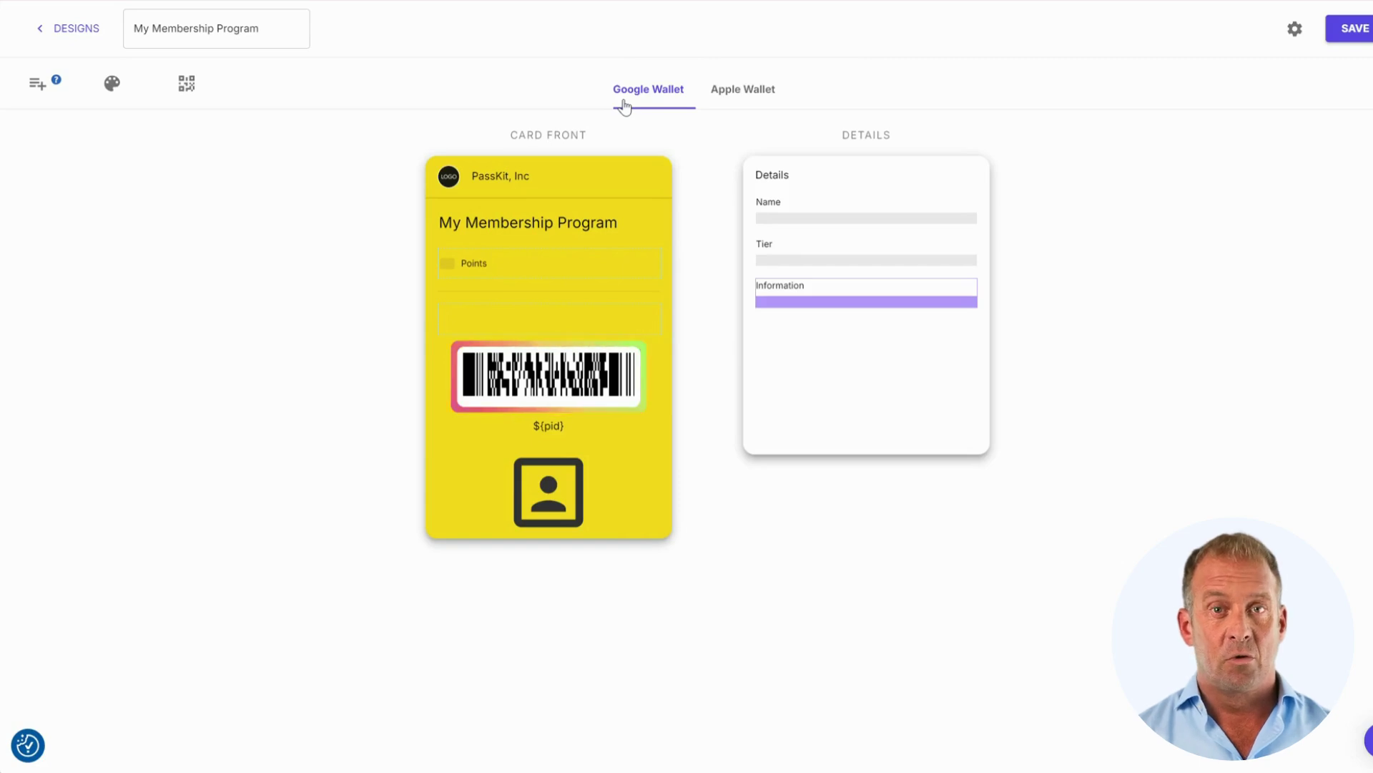
- Switch to the Apple Wallet layout and expand the existing, custom, preset and advanced field lists
{"action": "left_click", "coordinate": [749, 85]}
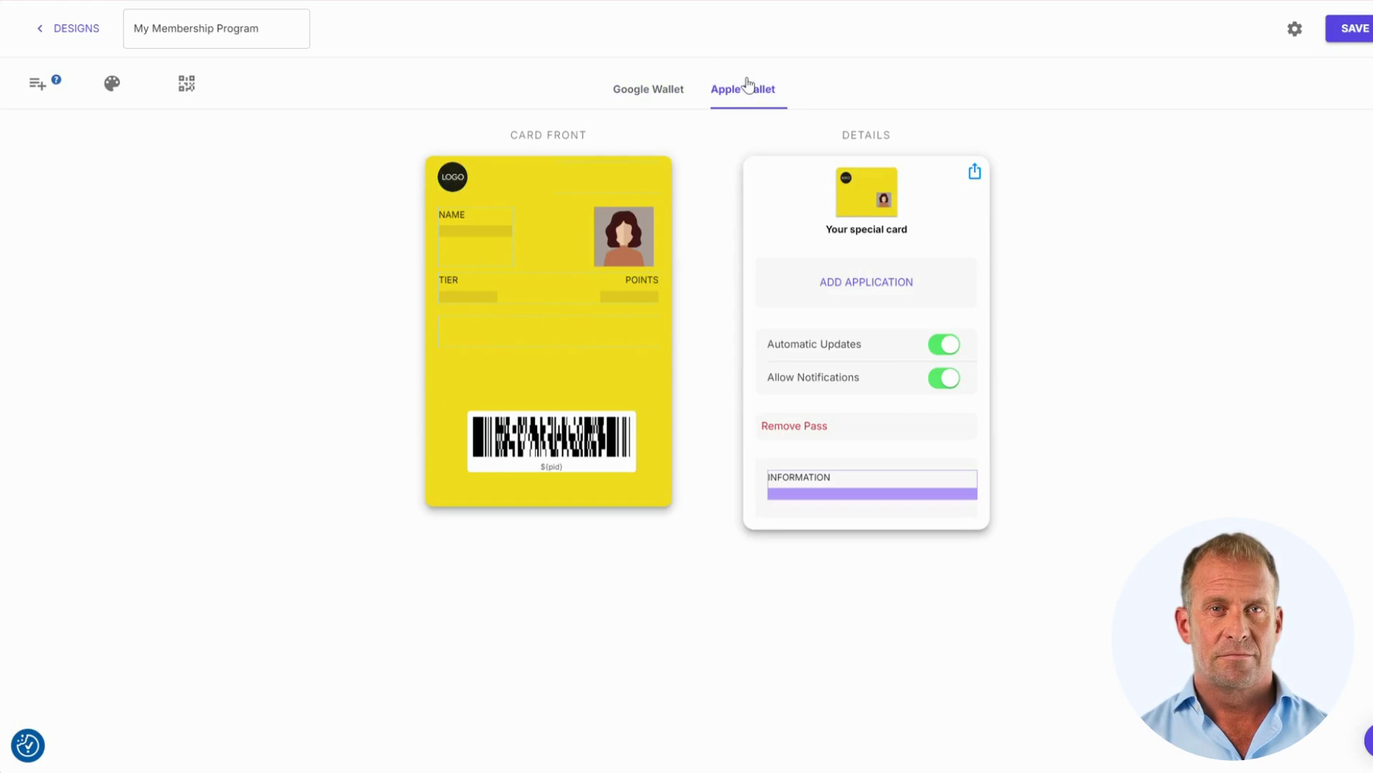
{"action": "left_click", "coordinate": [37, 93]}
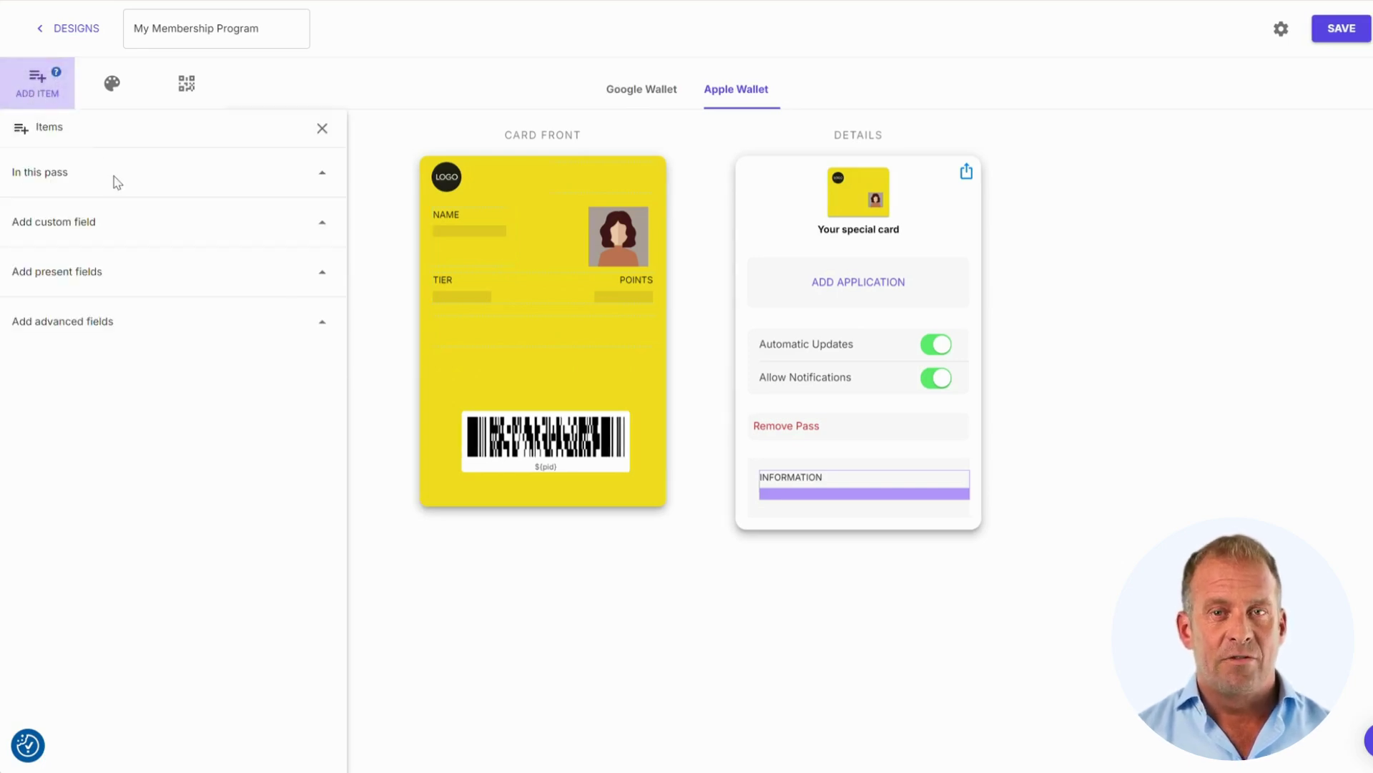
{"action": "left_click", "coordinate": [319, 174]}
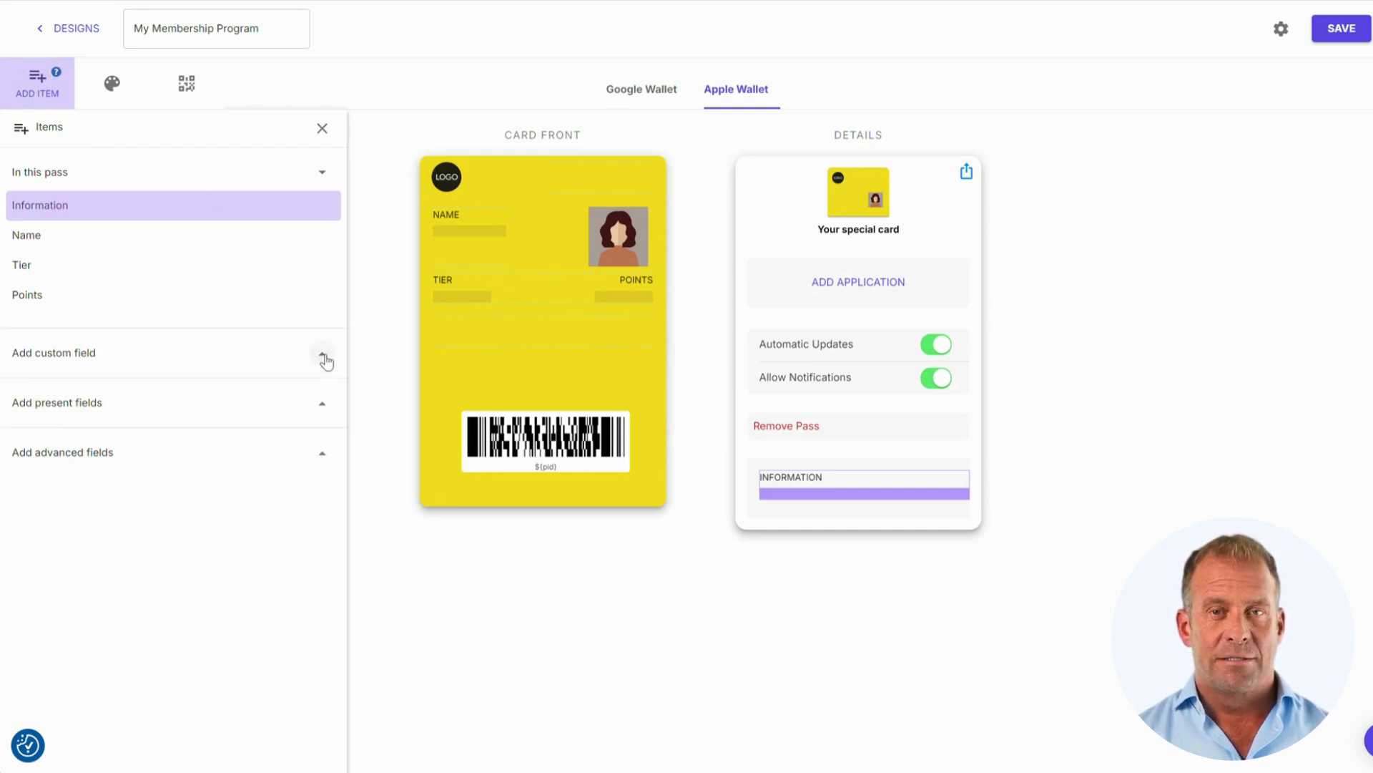
{"action": "left_click", "coordinate": [323, 354]}
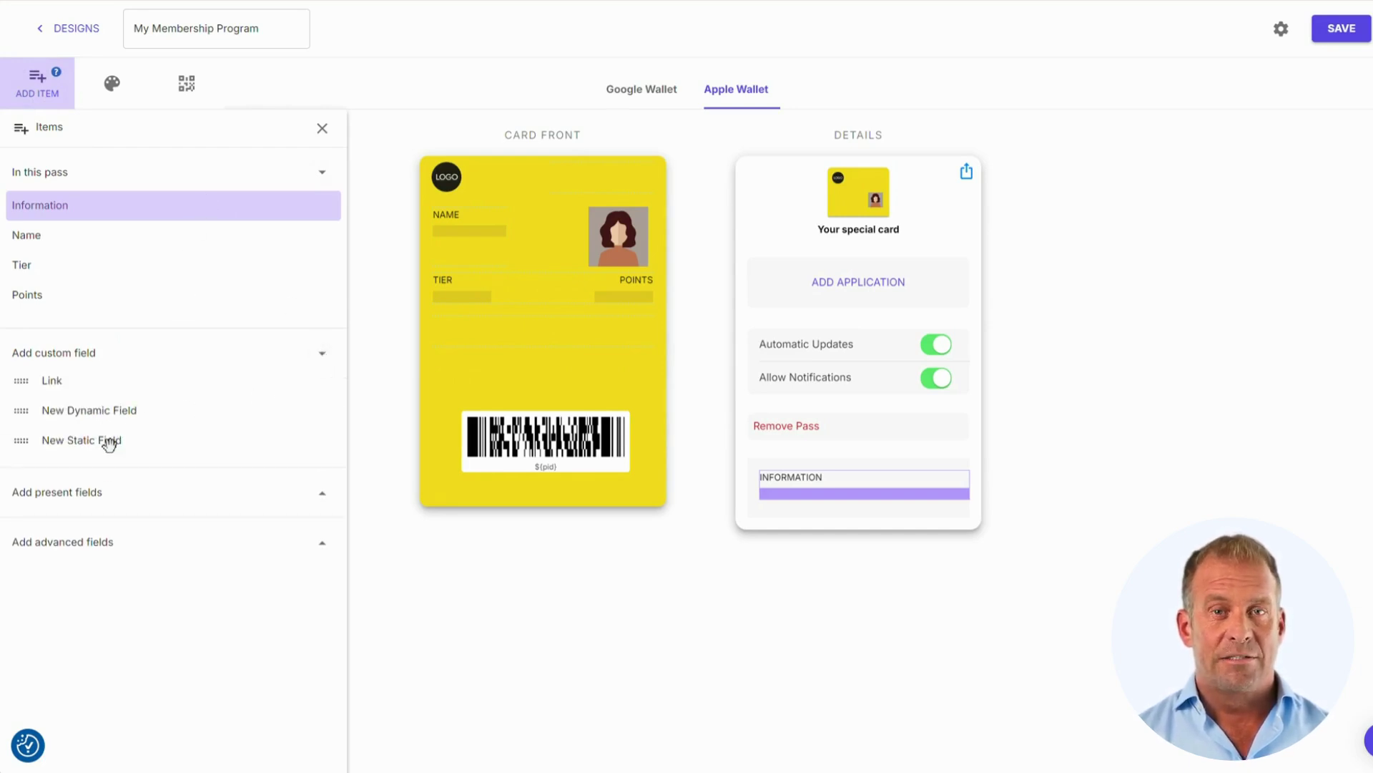
{"action": "left_click", "coordinate": [317, 499]}
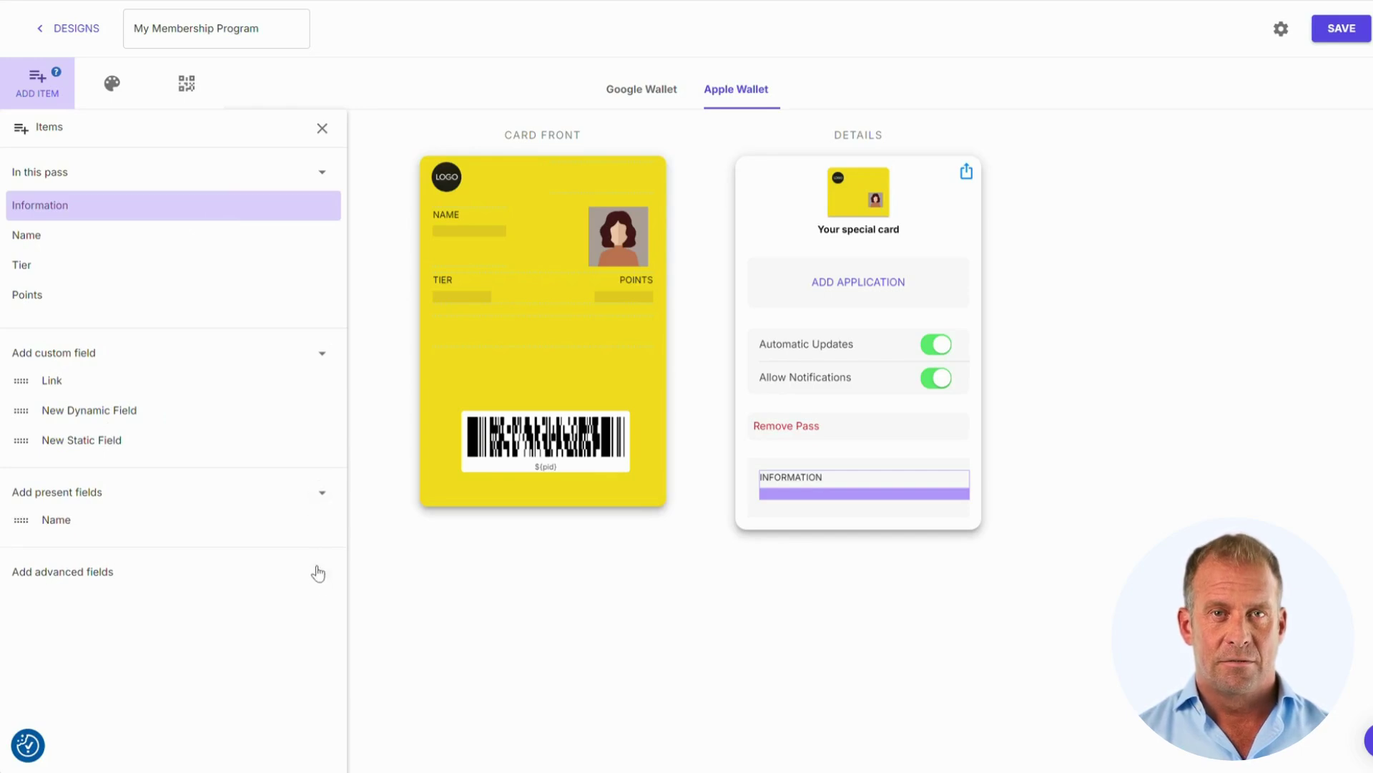
{"action": "left_click", "coordinate": [316, 570]}
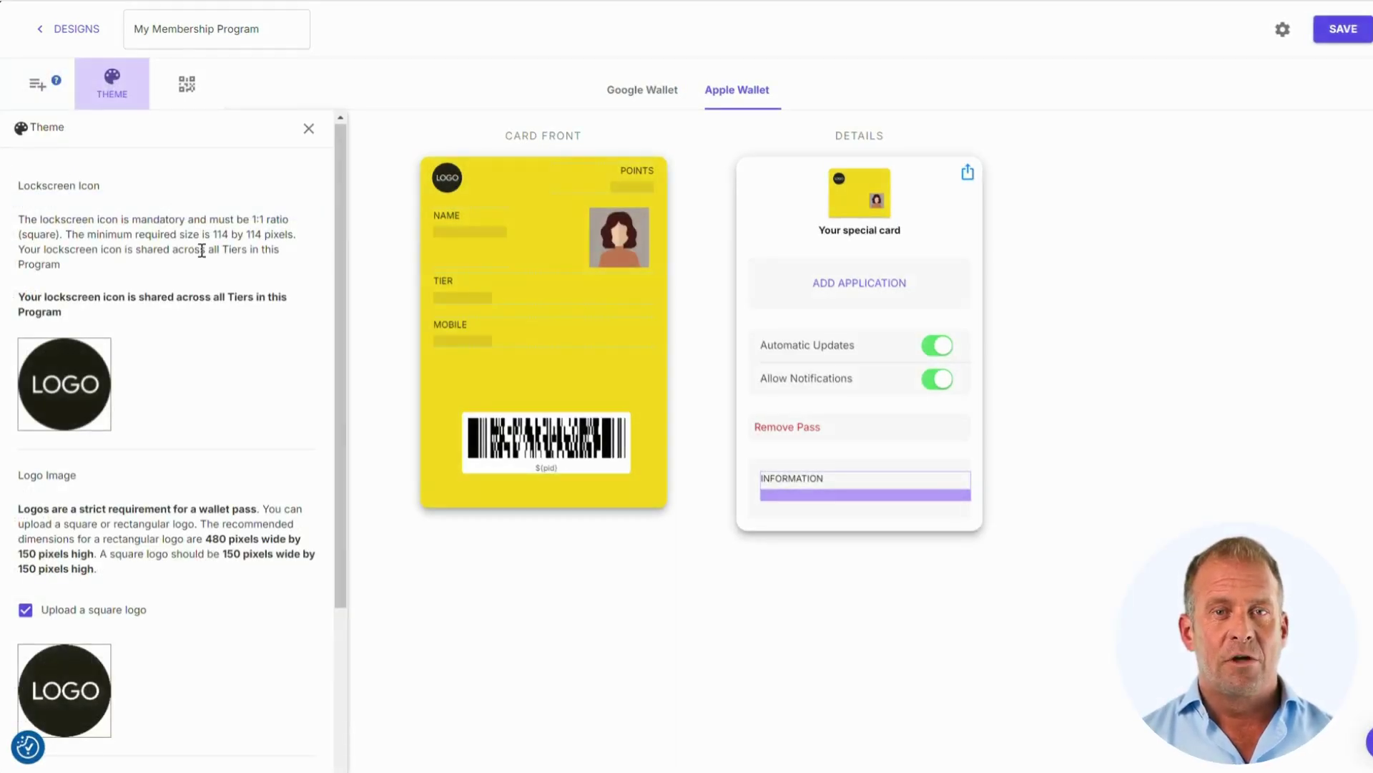
- Set text and label colours to white #ffffff and the card background to teal #50e3c2
{"action": "scroll", "coordinate": [203, 252], "scroll_direction": "down", "scroll_amount": 3}
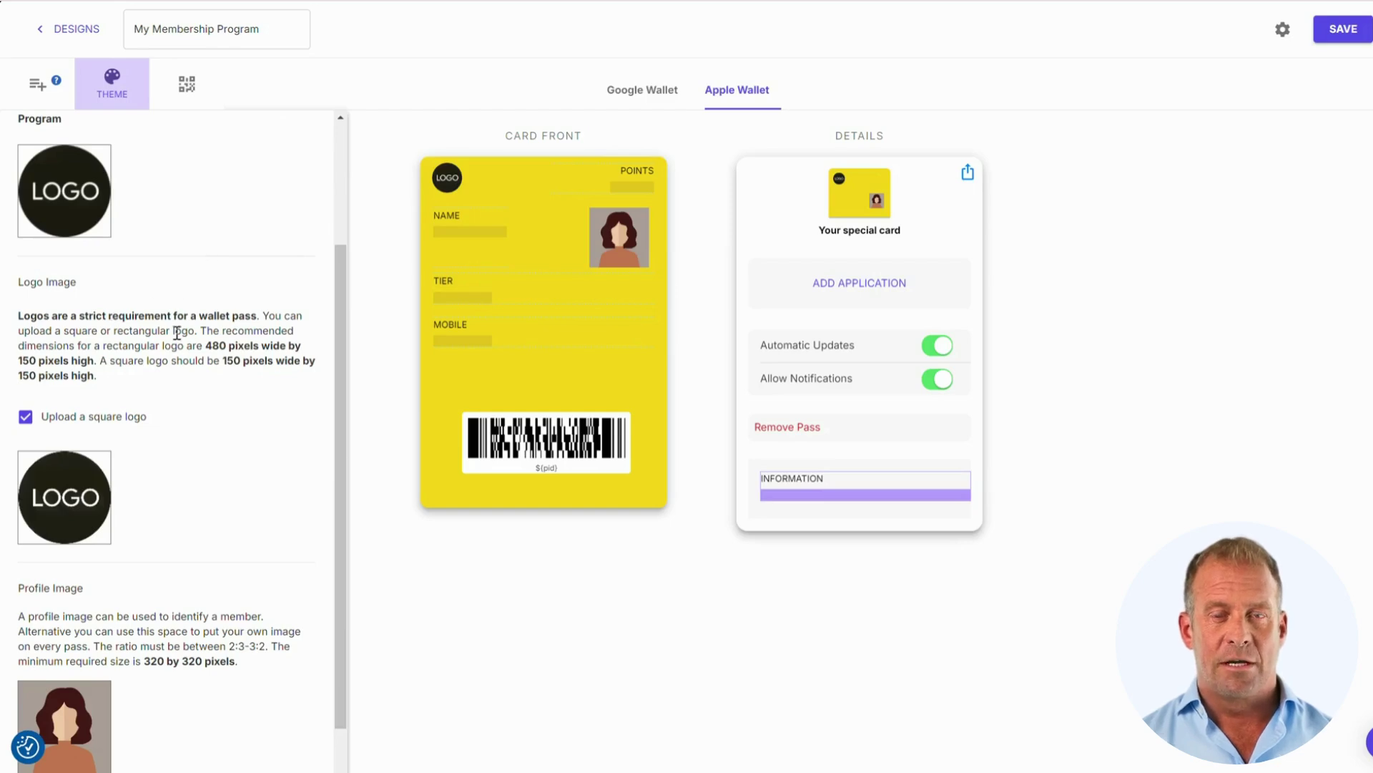
{"action": "scroll", "coordinate": [157, 334], "scroll_direction": "down", "scroll_amount": 3}
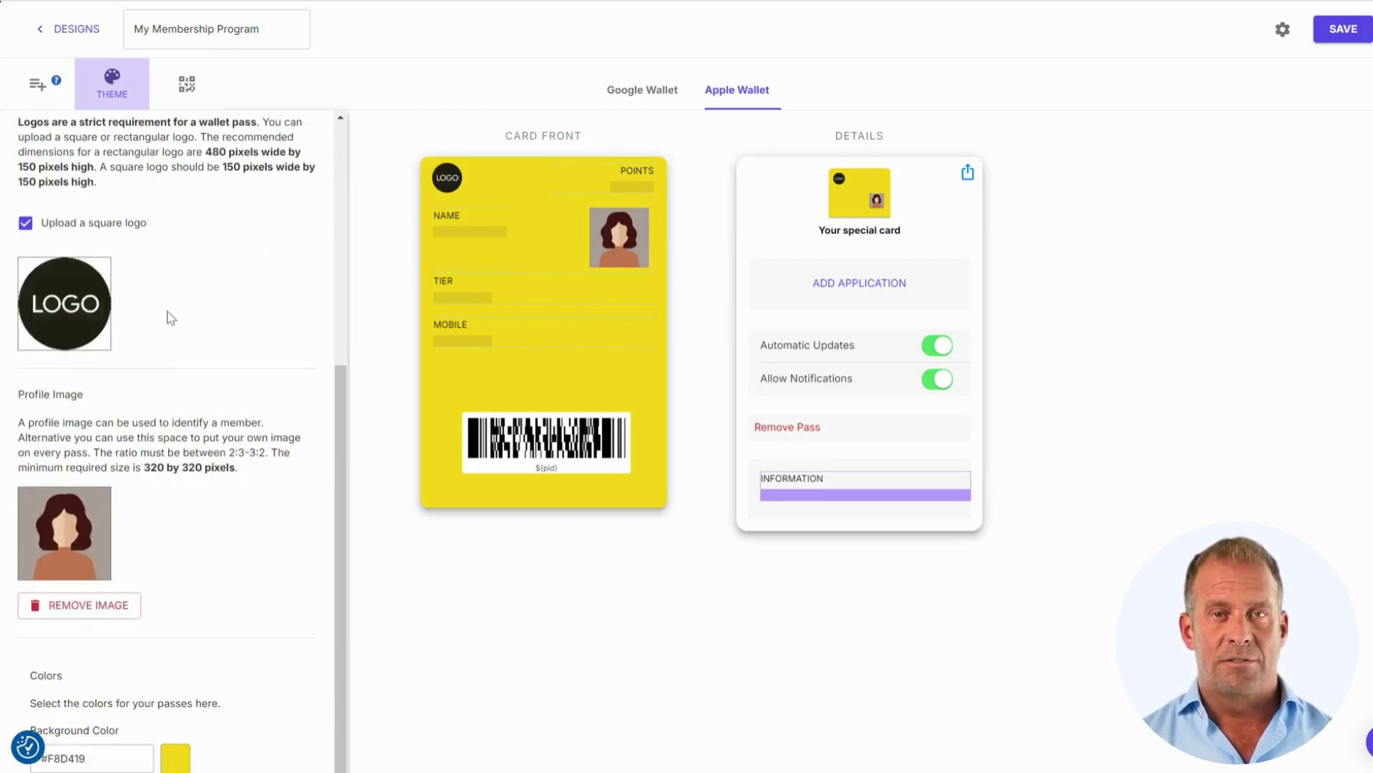
{"action": "scroll", "coordinate": [167, 311], "scroll_direction": "down", "scroll_amount": 3}
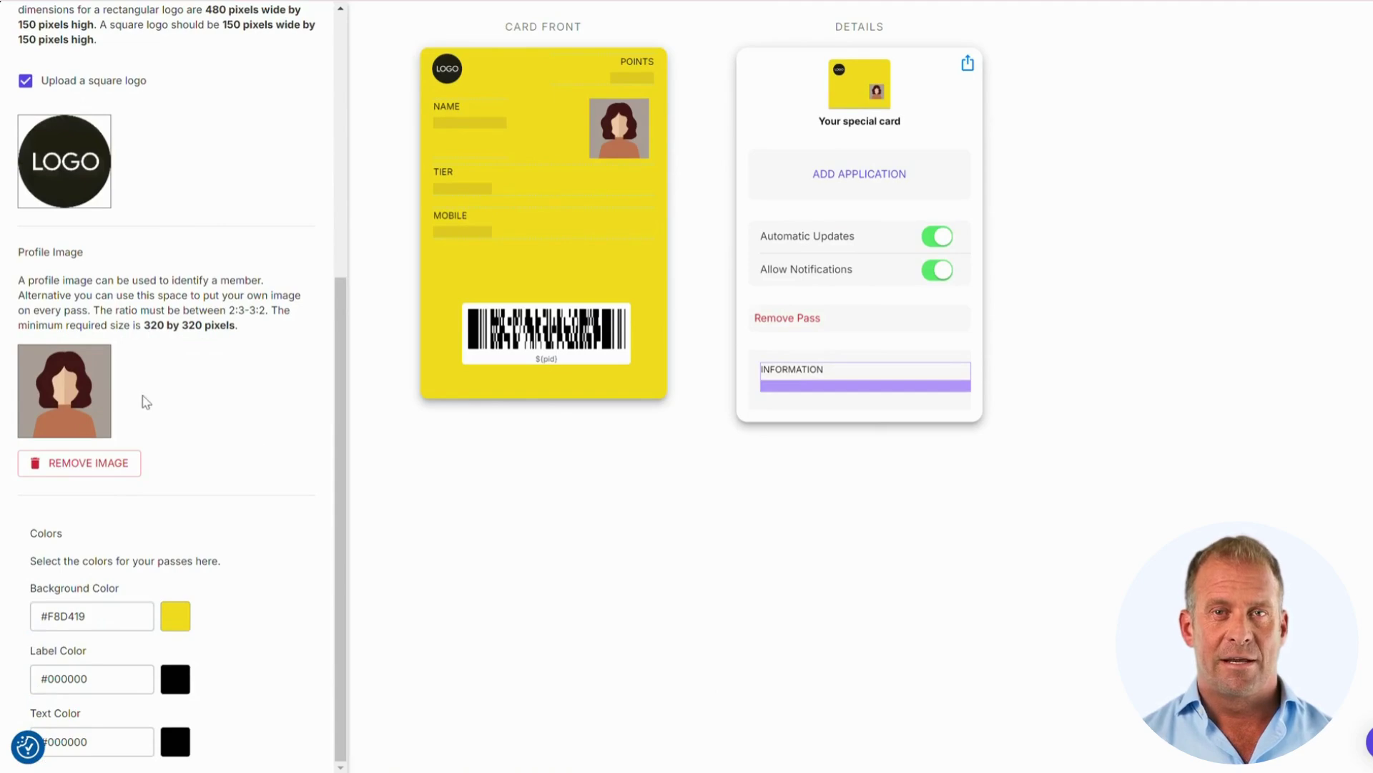
{"action": "mouse_move", "coordinate": [85, 402]}
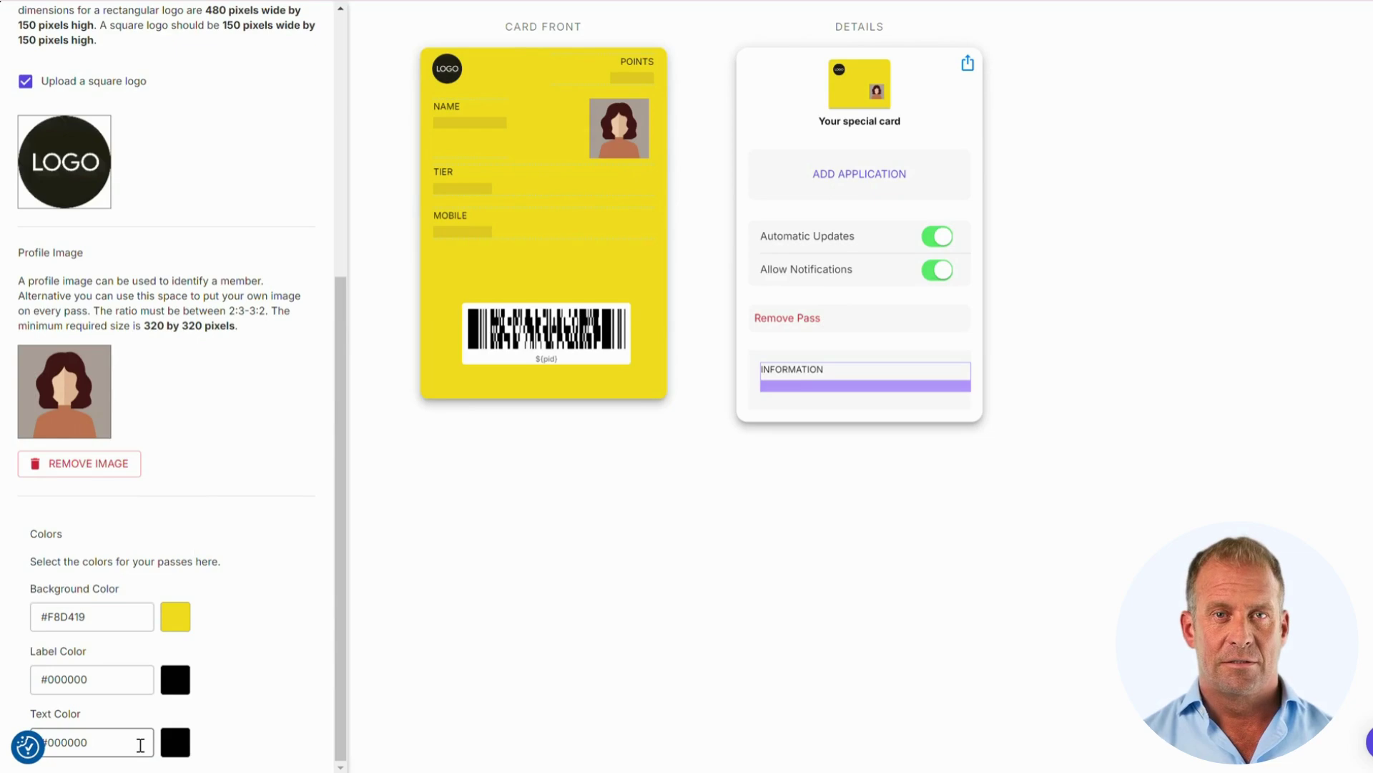
{"action": "left_click", "coordinate": [171, 747]}
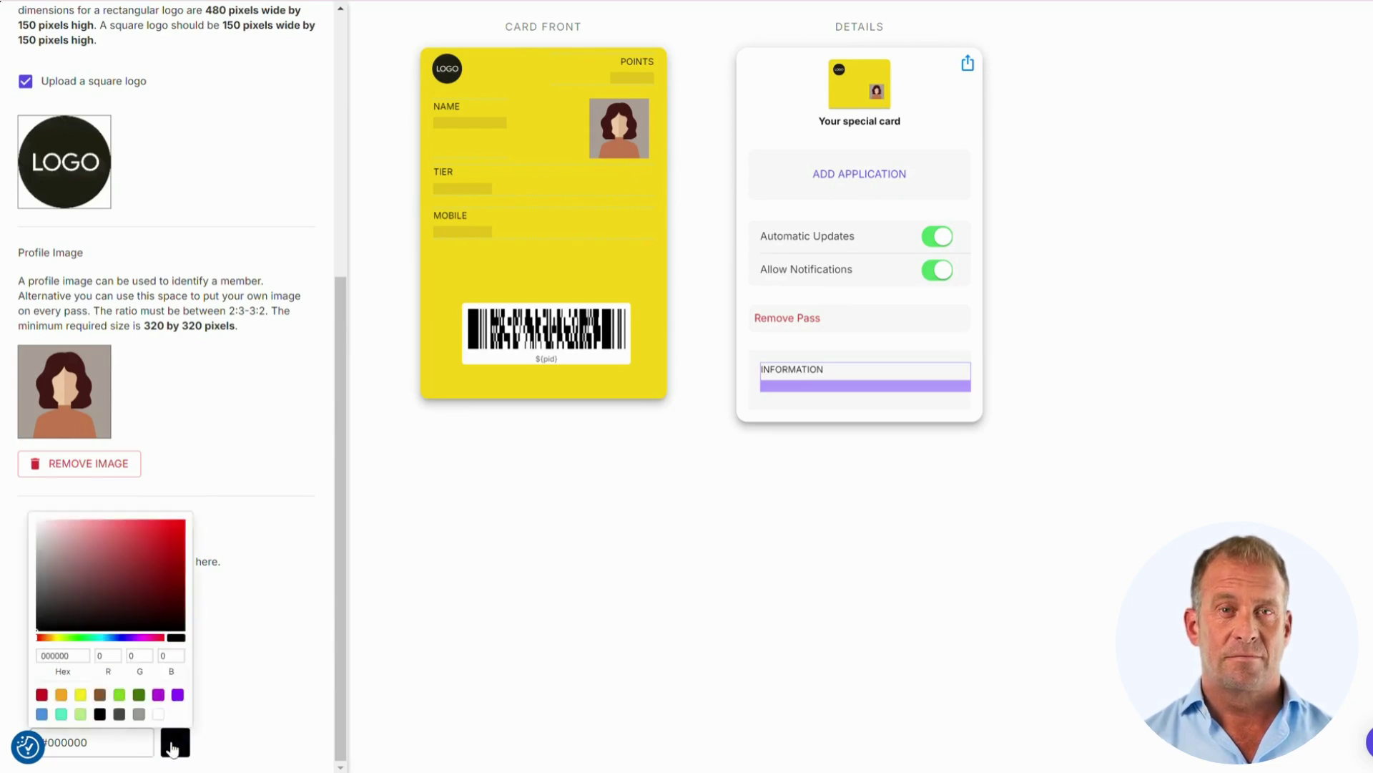
{"action": "left_click", "coordinate": [161, 714]}
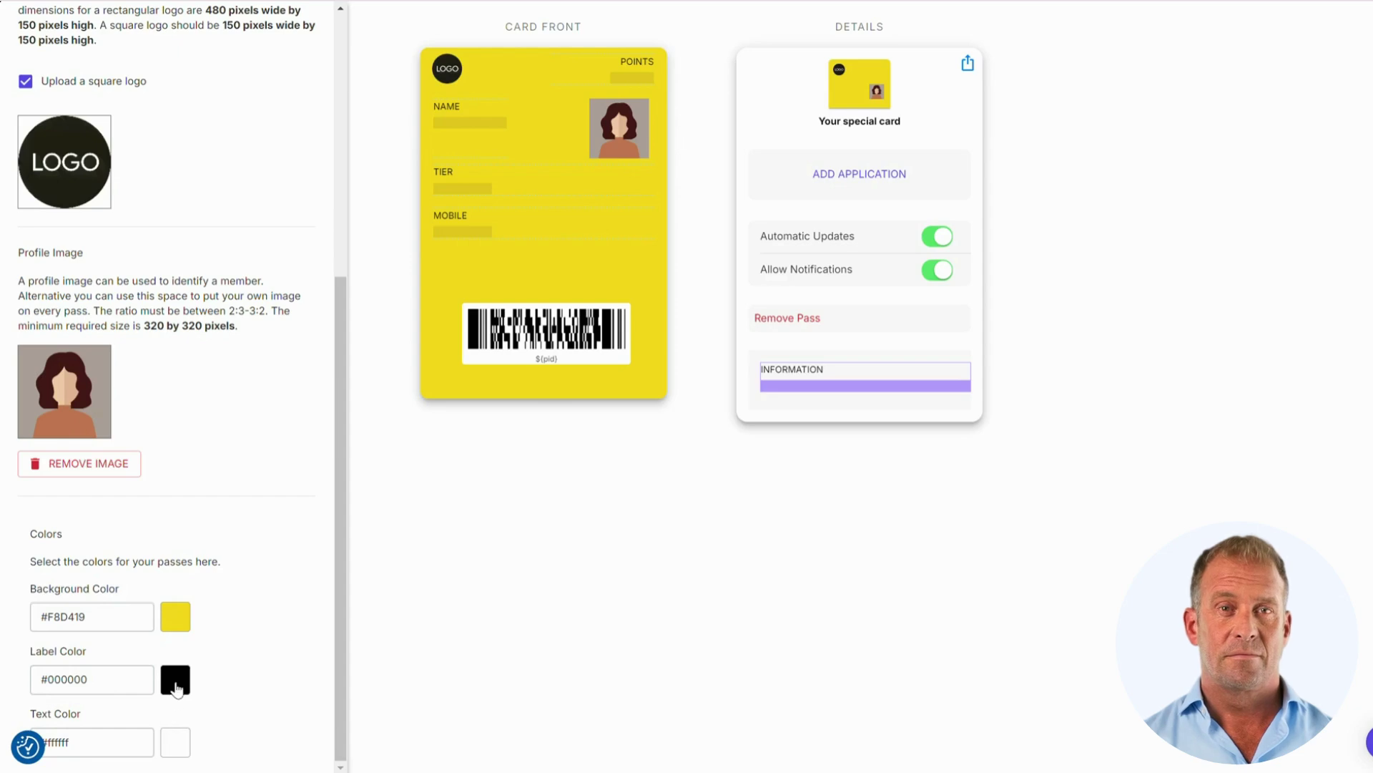
{"action": "left_click", "coordinate": [175, 685]}
{"action": "left_click", "coordinate": [159, 652]}
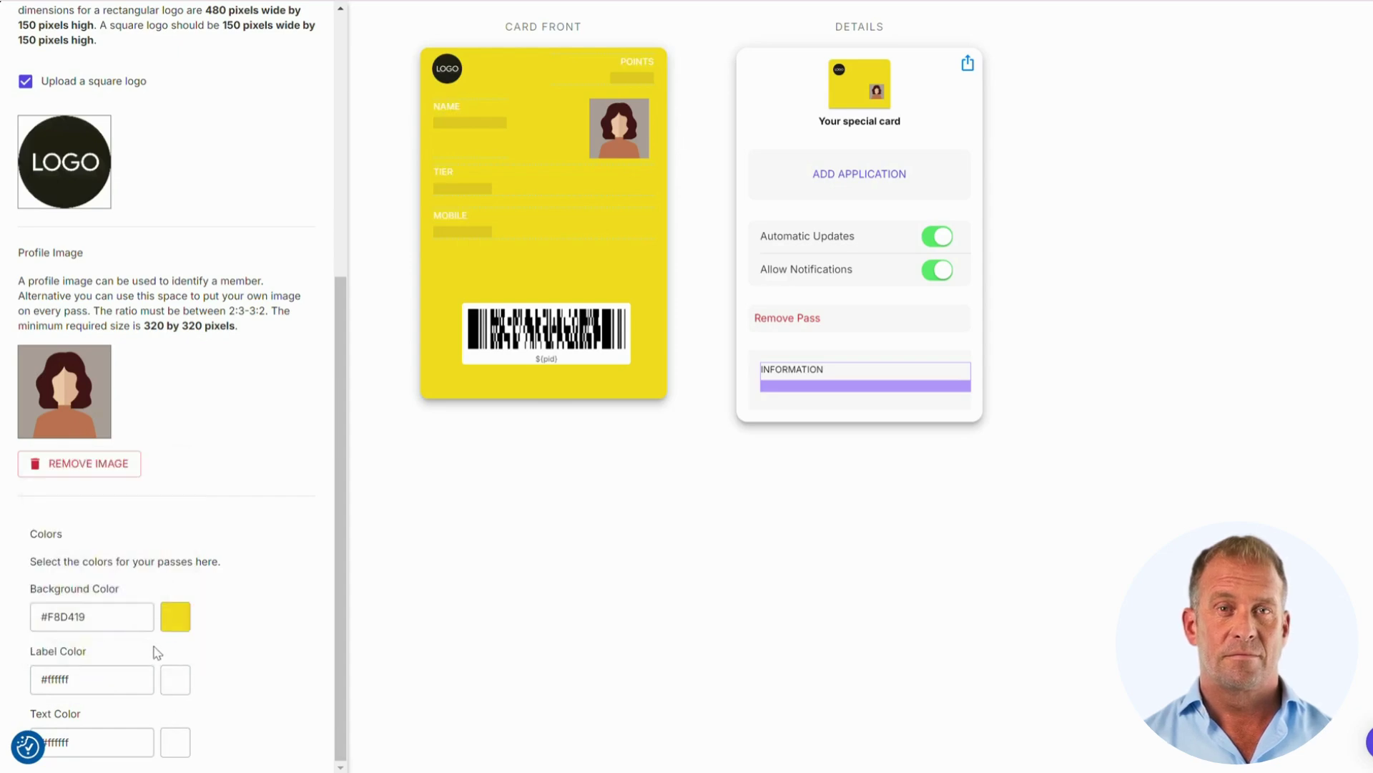
{"action": "left_click", "coordinate": [175, 616]}
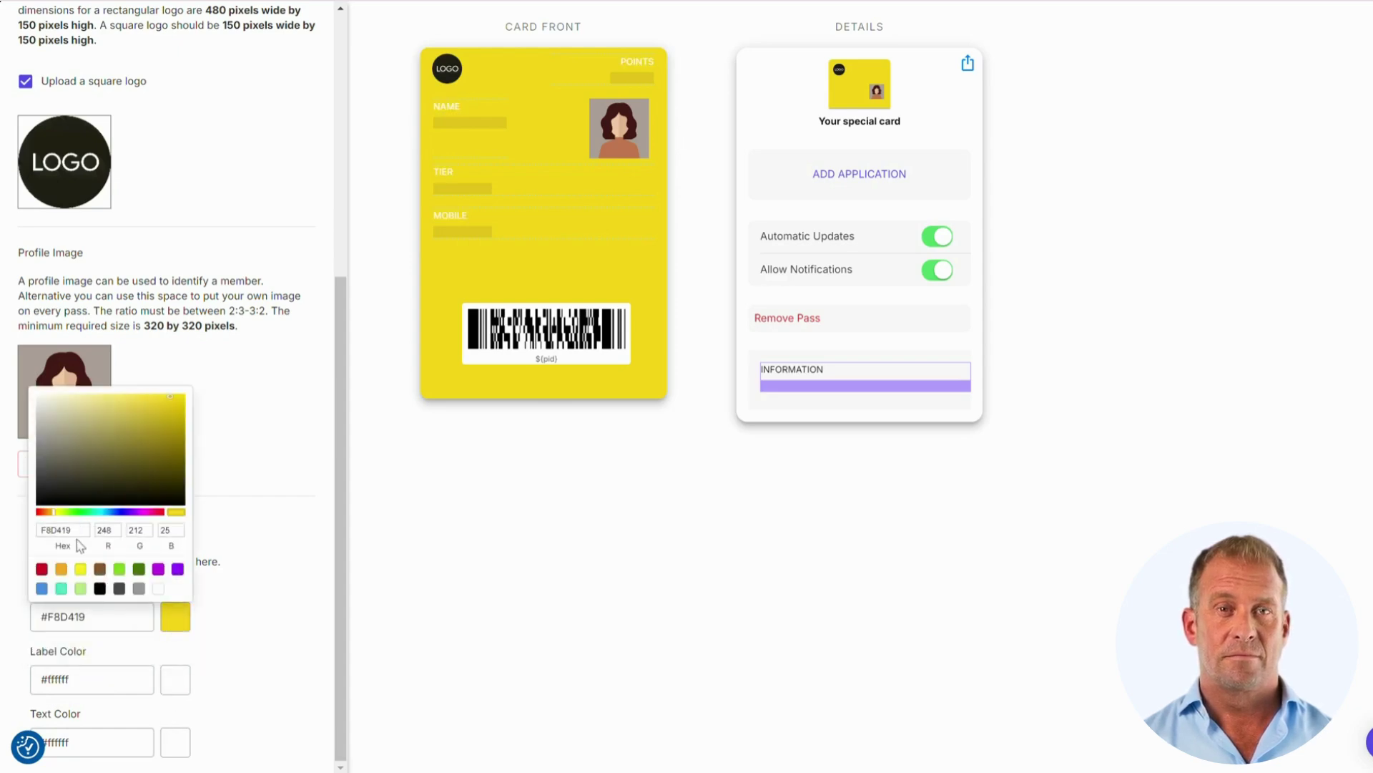
{"action": "left_click", "coordinate": [62, 589]}
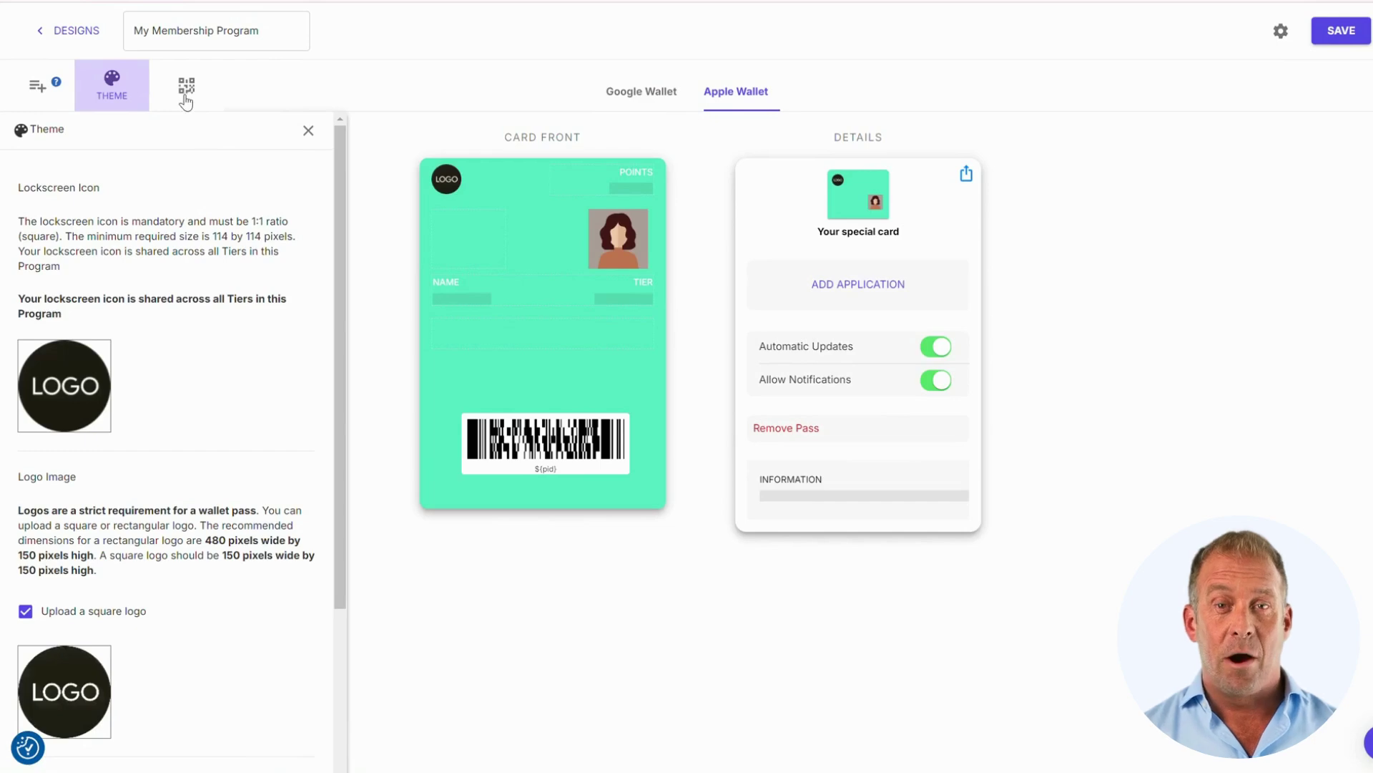
- Try the QR, Aztec, PDF417 and Code 128 barcode types, settling on a QR code
{"action": "left_click", "coordinate": [186, 100]}
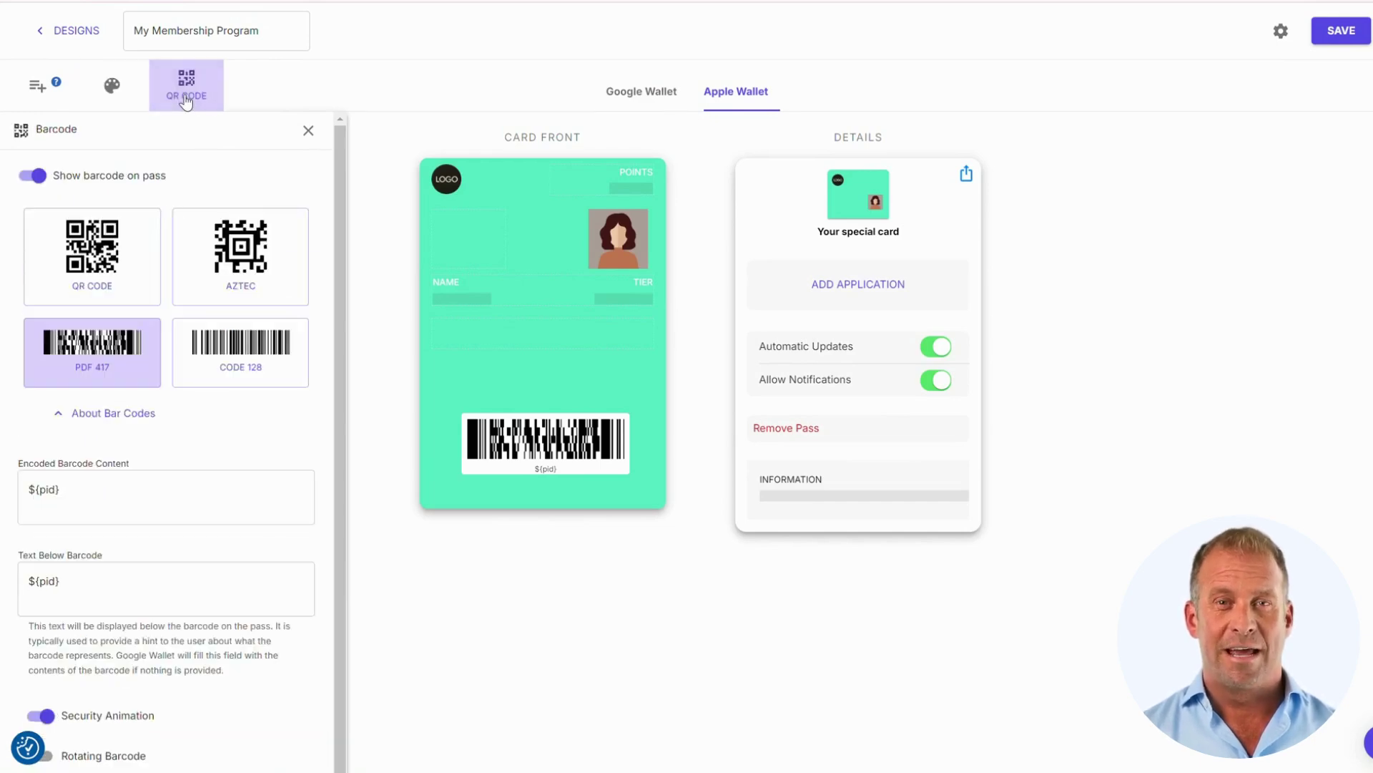
{"action": "left_click", "coordinate": [87, 267]}
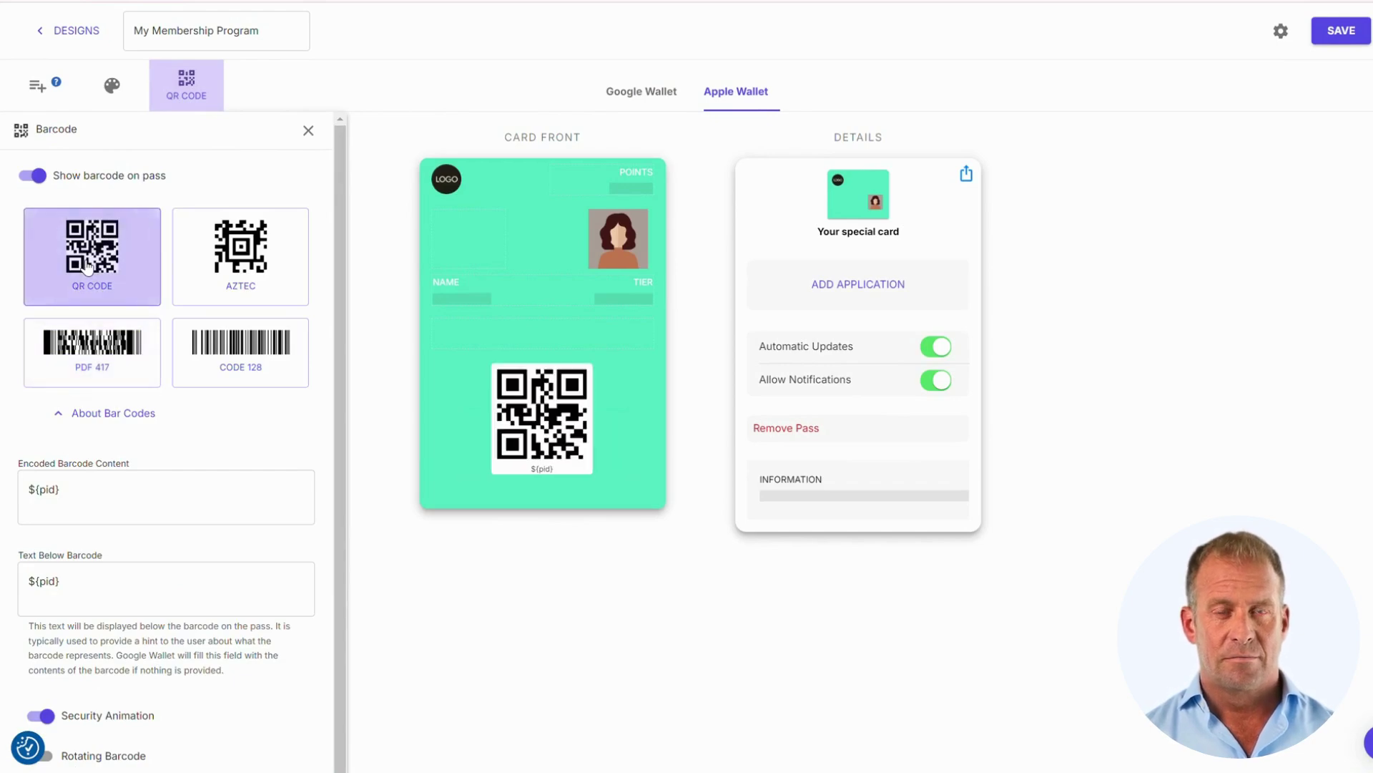
{"action": "left_click", "coordinate": [250, 275]}
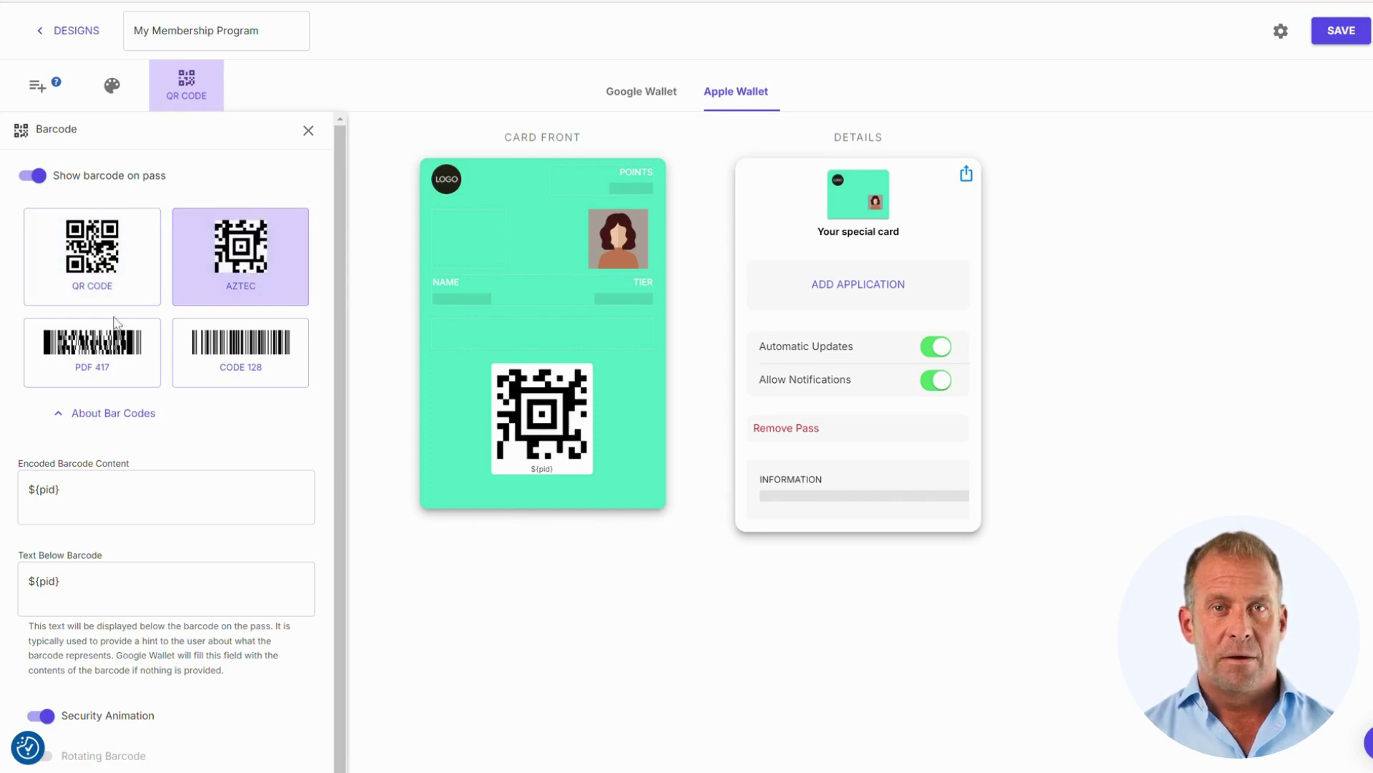
{"action": "left_click", "coordinate": [81, 349]}
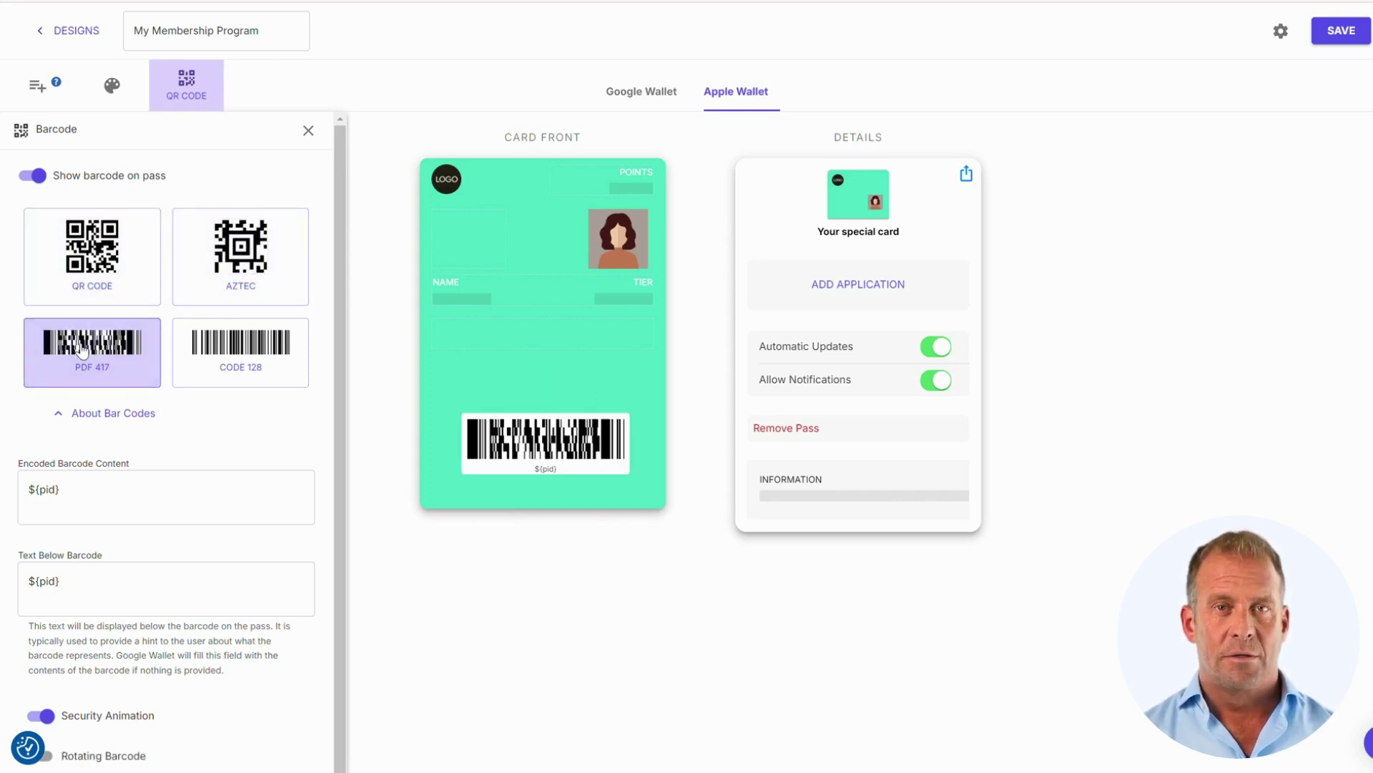
{"action": "left_click", "coordinate": [236, 348]}
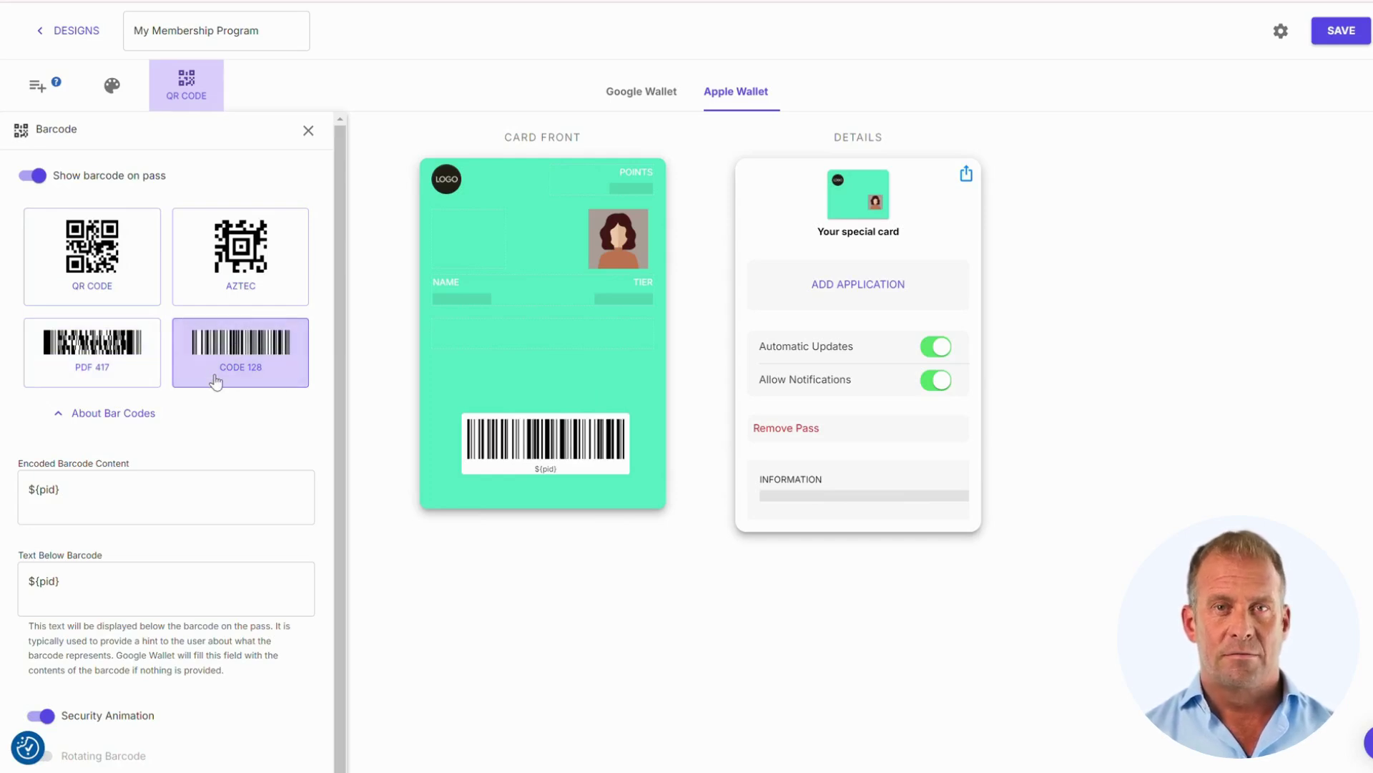
{"action": "scroll", "coordinate": [214, 404], "scroll_direction": "down", "scroll_amount": 1}
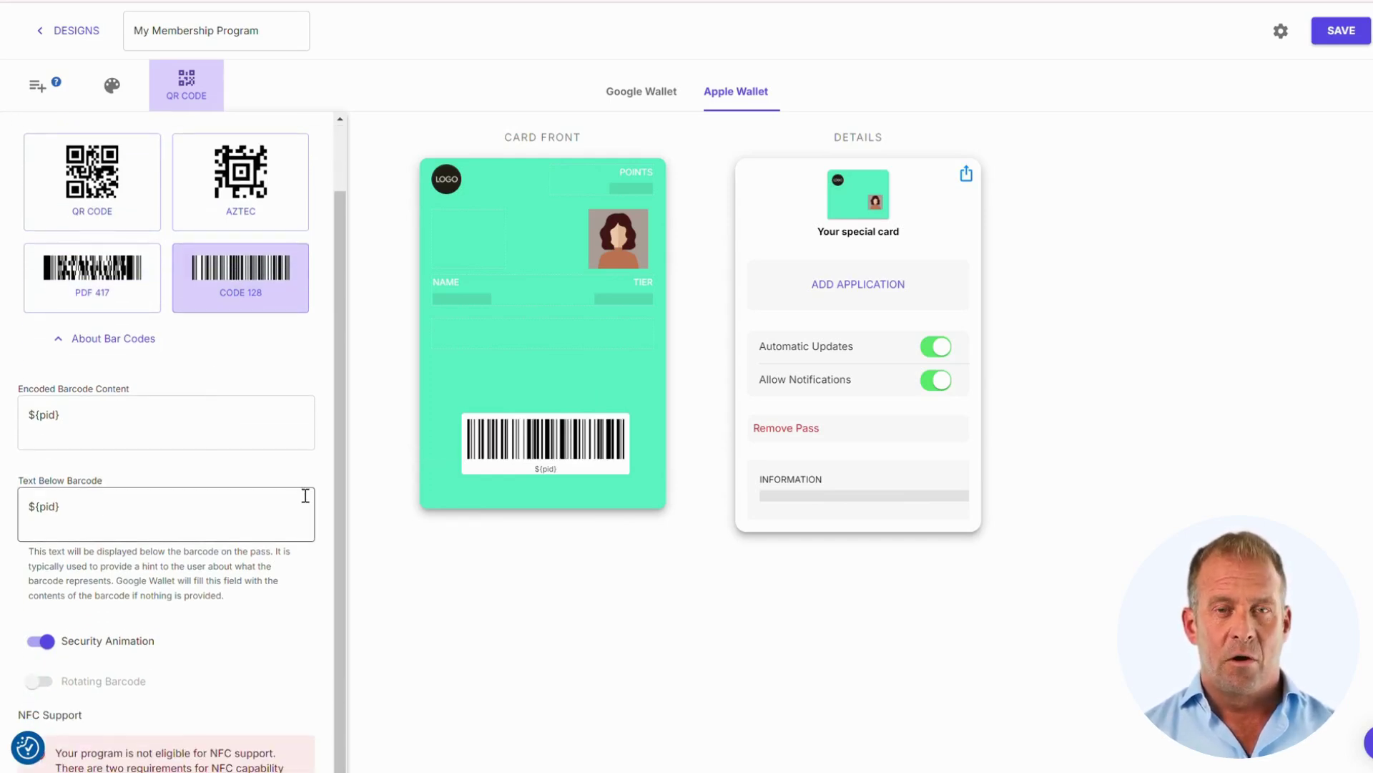
{"action": "scroll", "coordinate": [306, 491], "scroll_direction": "down", "scroll_amount": 2}
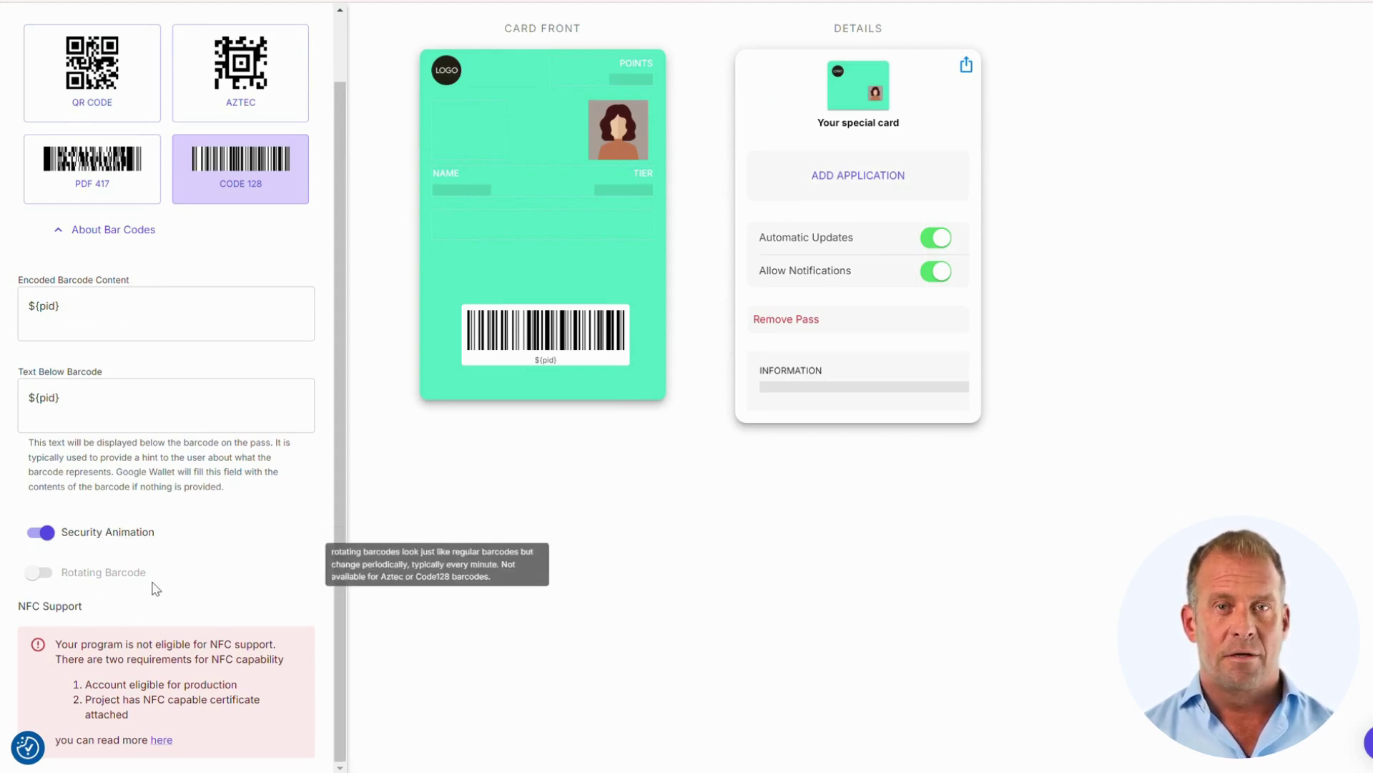
{"action": "scroll", "coordinate": [157, 501], "scroll_direction": "up", "scroll_amount": 2}
{"action": "left_click", "coordinate": [107, 178]}
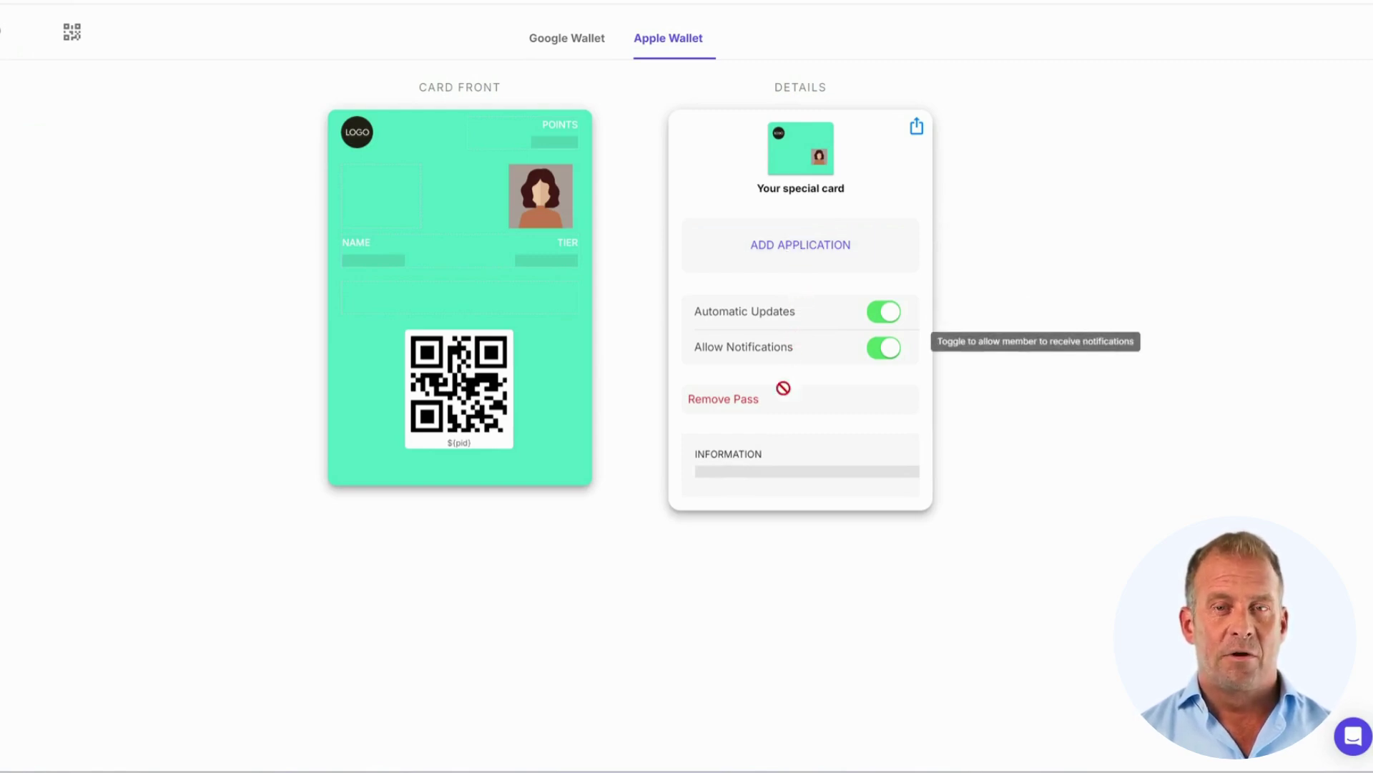
{"action": "left_click", "coordinate": [762, 457]}
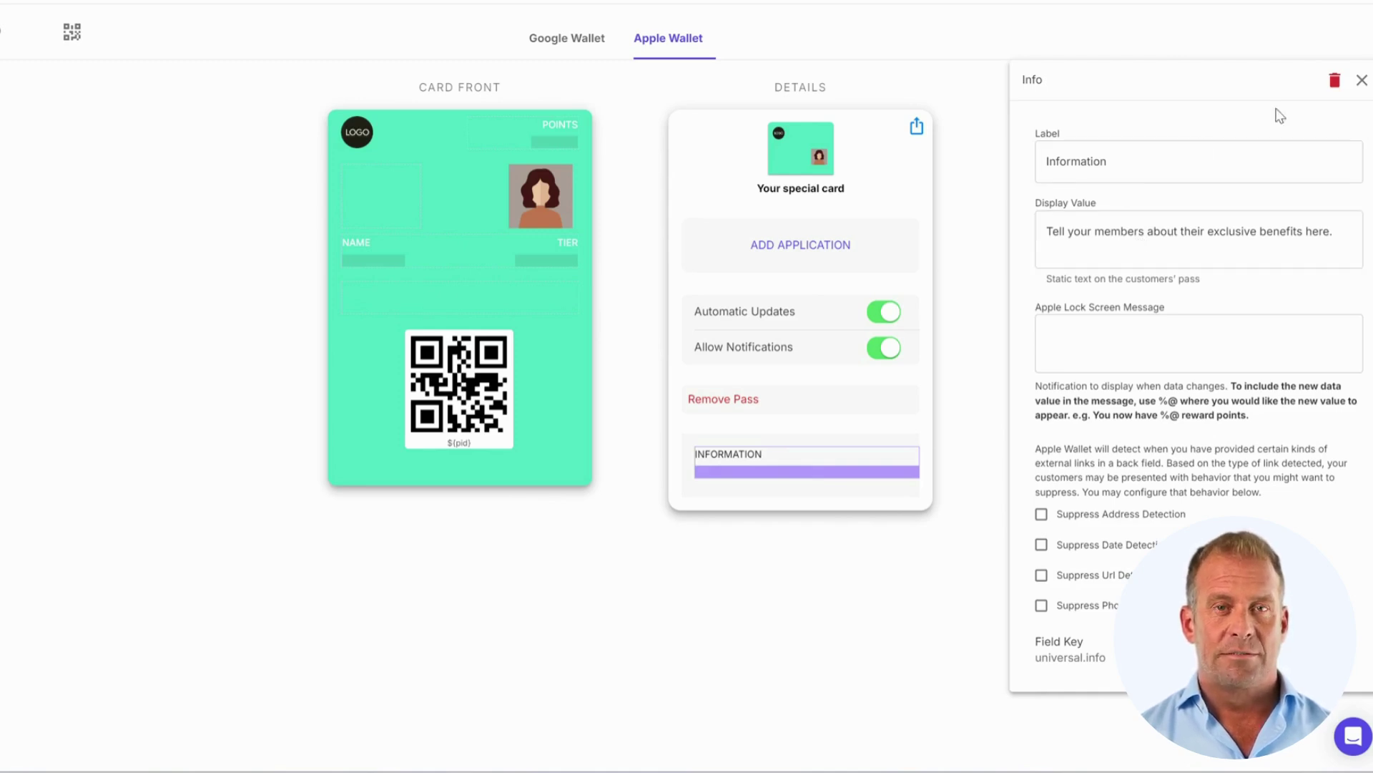
{"action": "left_click", "coordinate": [1361, 80]}
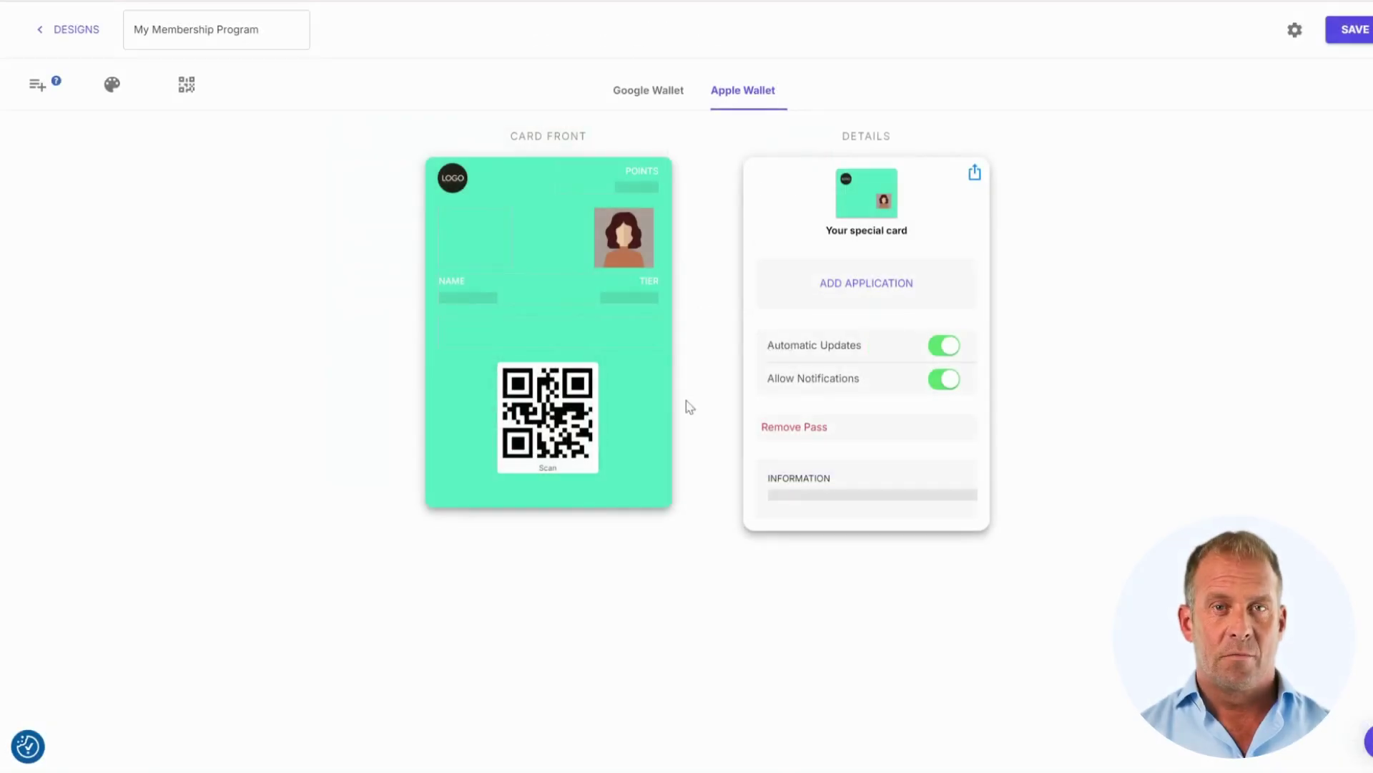
- On the Google Wallet layout, drag Name and then Tier onto the card front, Tier below Name
{"action": "left_click", "coordinate": [664, 91]}
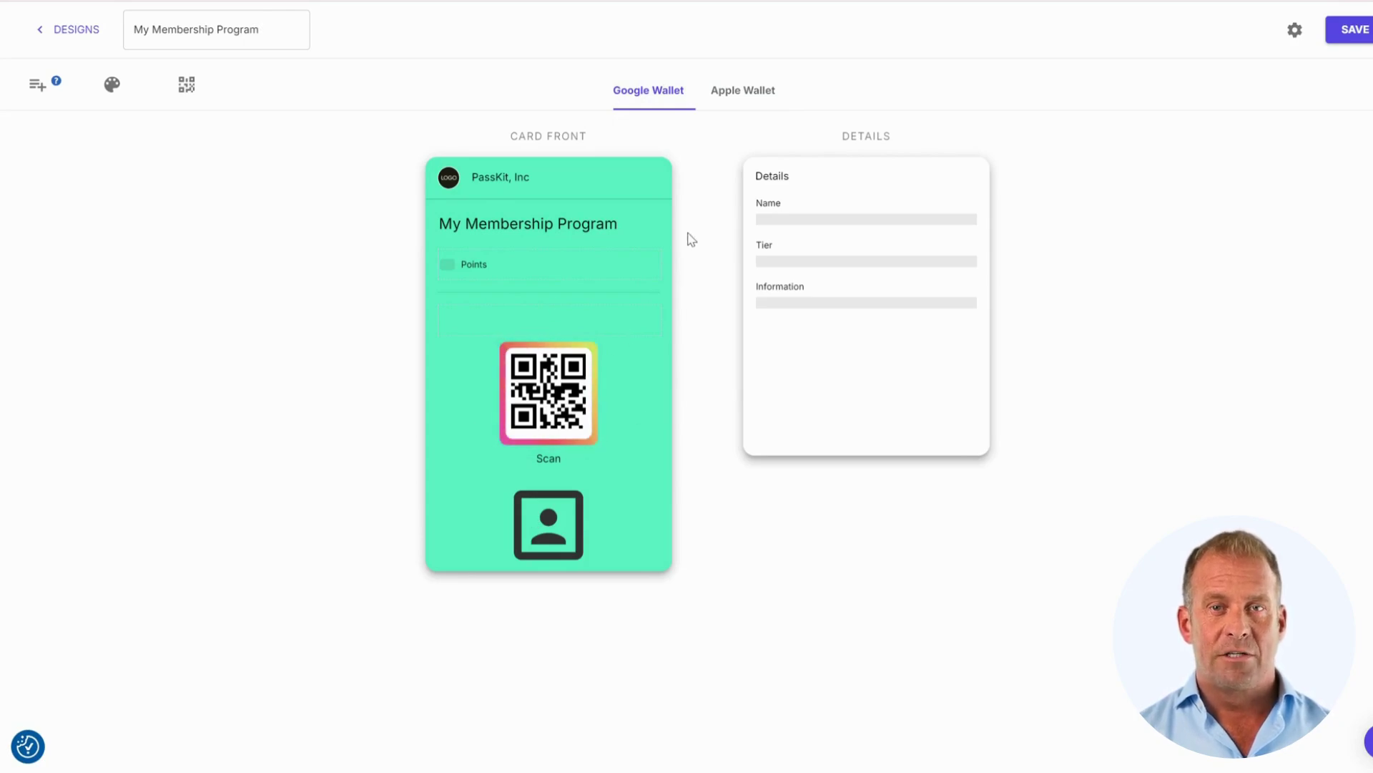
{"action": "left_click_drag", "start_coordinate": [782, 201], "coordinate": [497, 266]}
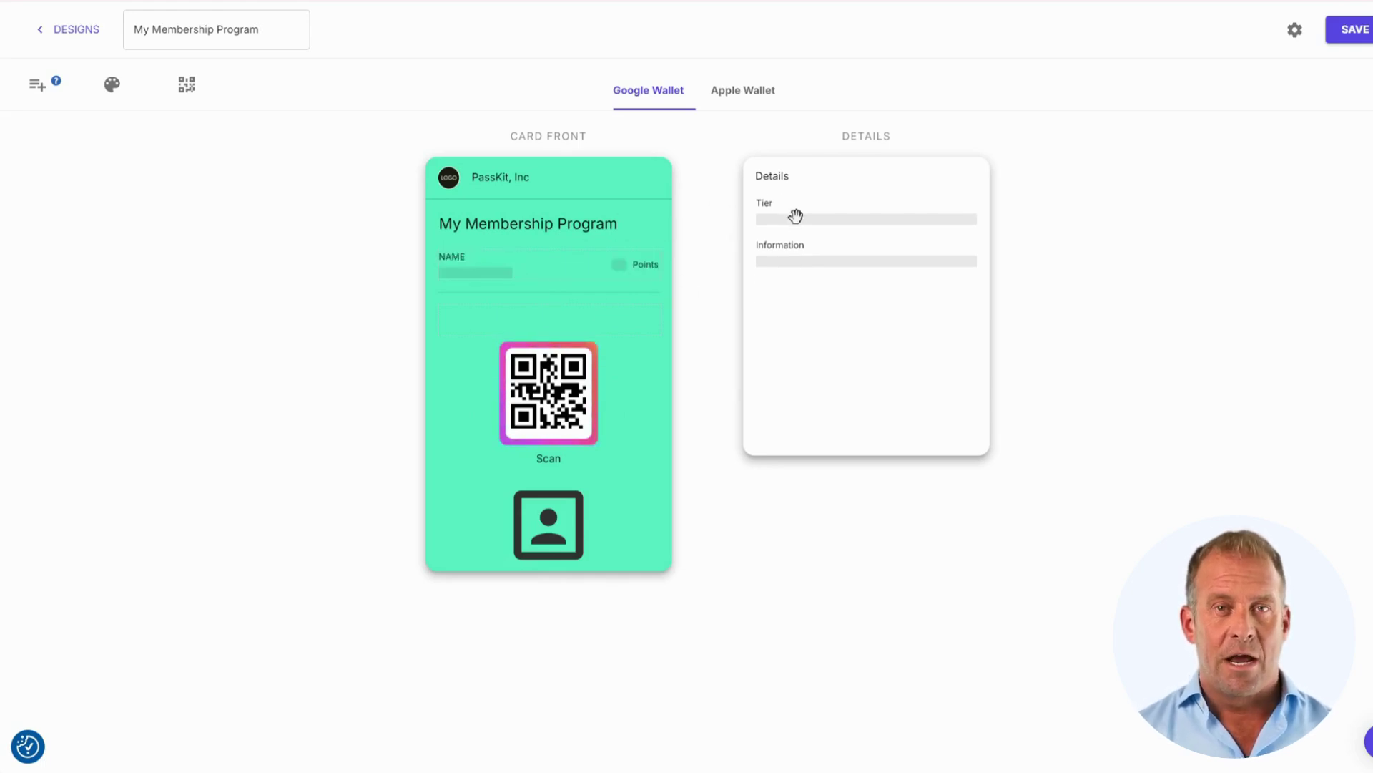
{"action": "left_click_drag", "start_coordinate": [796, 213], "coordinate": [502, 329]}
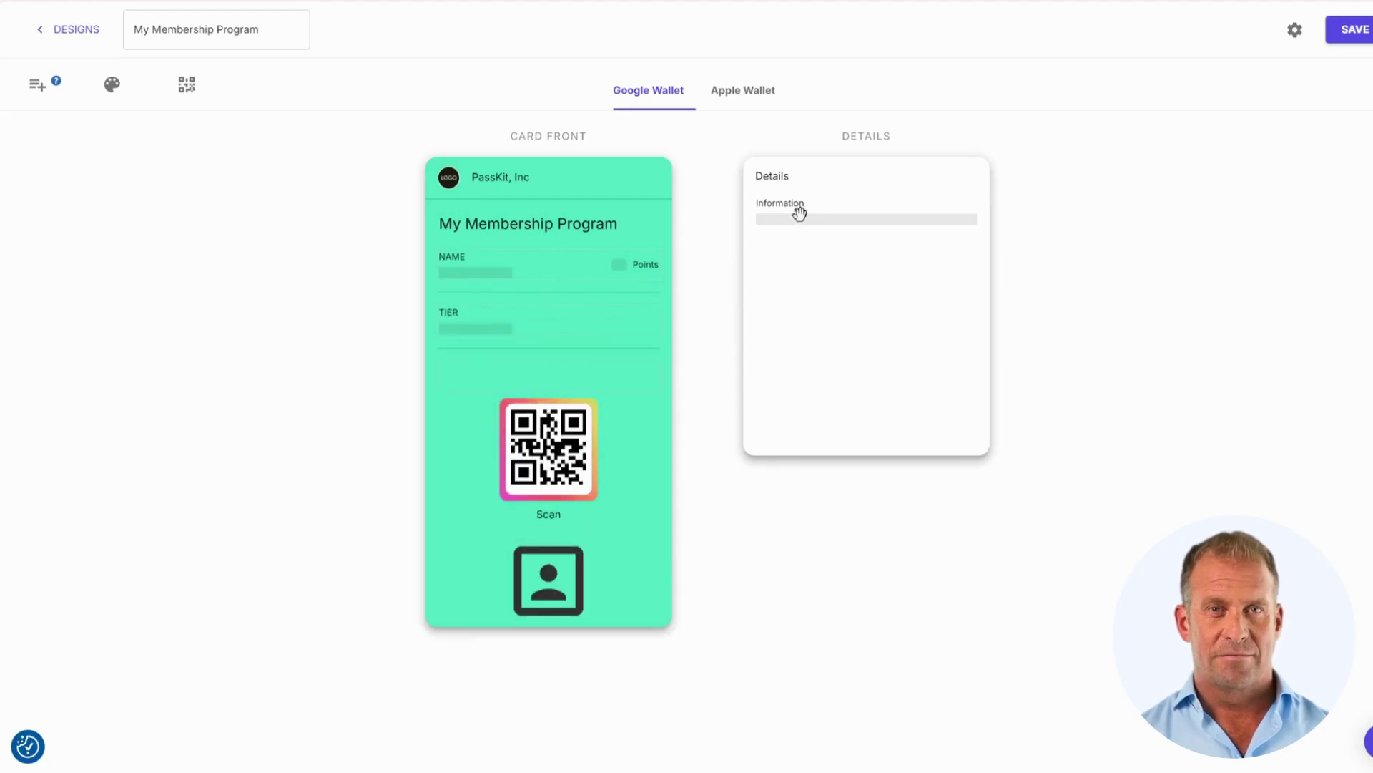
{"action": "mouse_move", "coordinate": [796, 216]}
{"action": "left_mouse_down"}
{"action": "mouse_move", "coordinate": [755, 268]}
{"action": "mouse_move", "coordinate": [797, 227]}
{"action": "mouse_move", "coordinate": [787, 197]}
{"action": "left_mouse_up"}
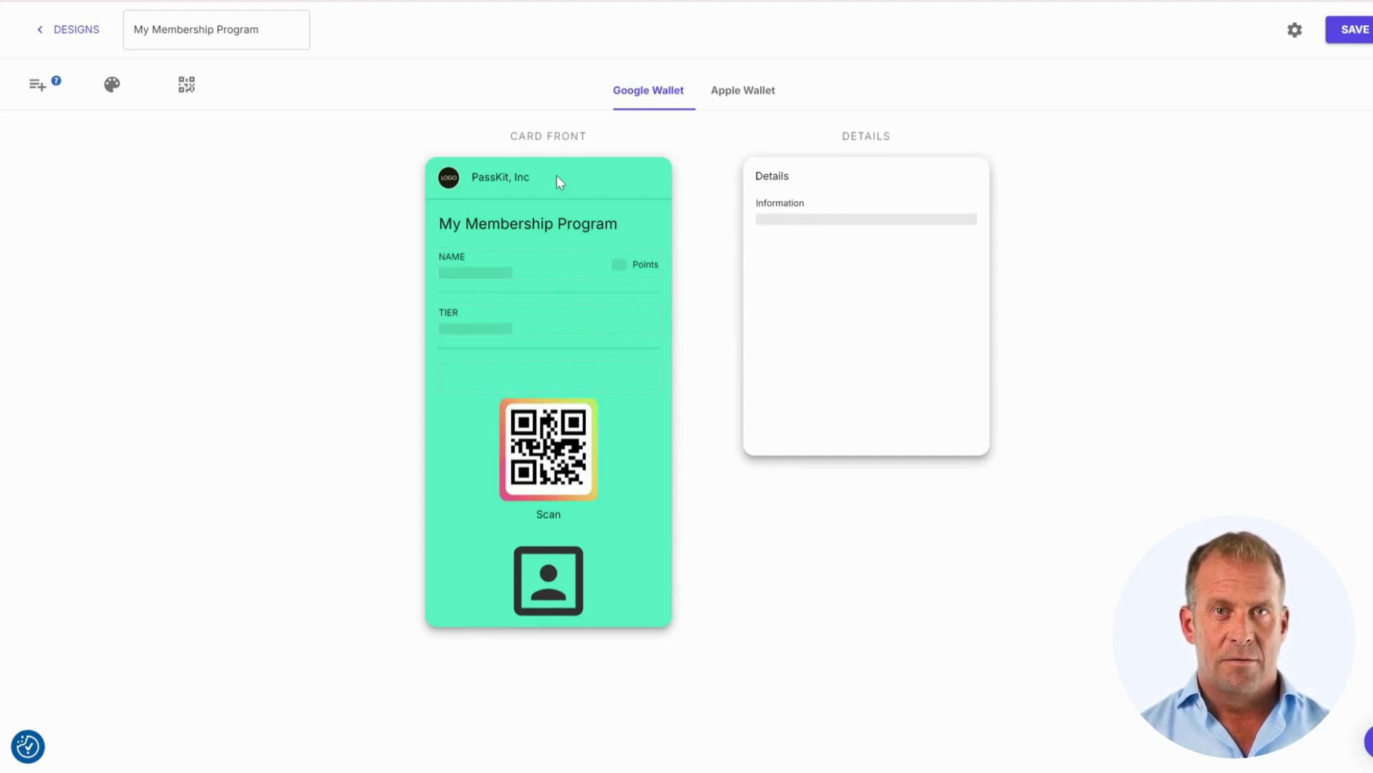
- Rename the design template to 'Gym' and set its timezone to United Kingdom Time
{"action": "left_click", "coordinate": [1293, 32]}
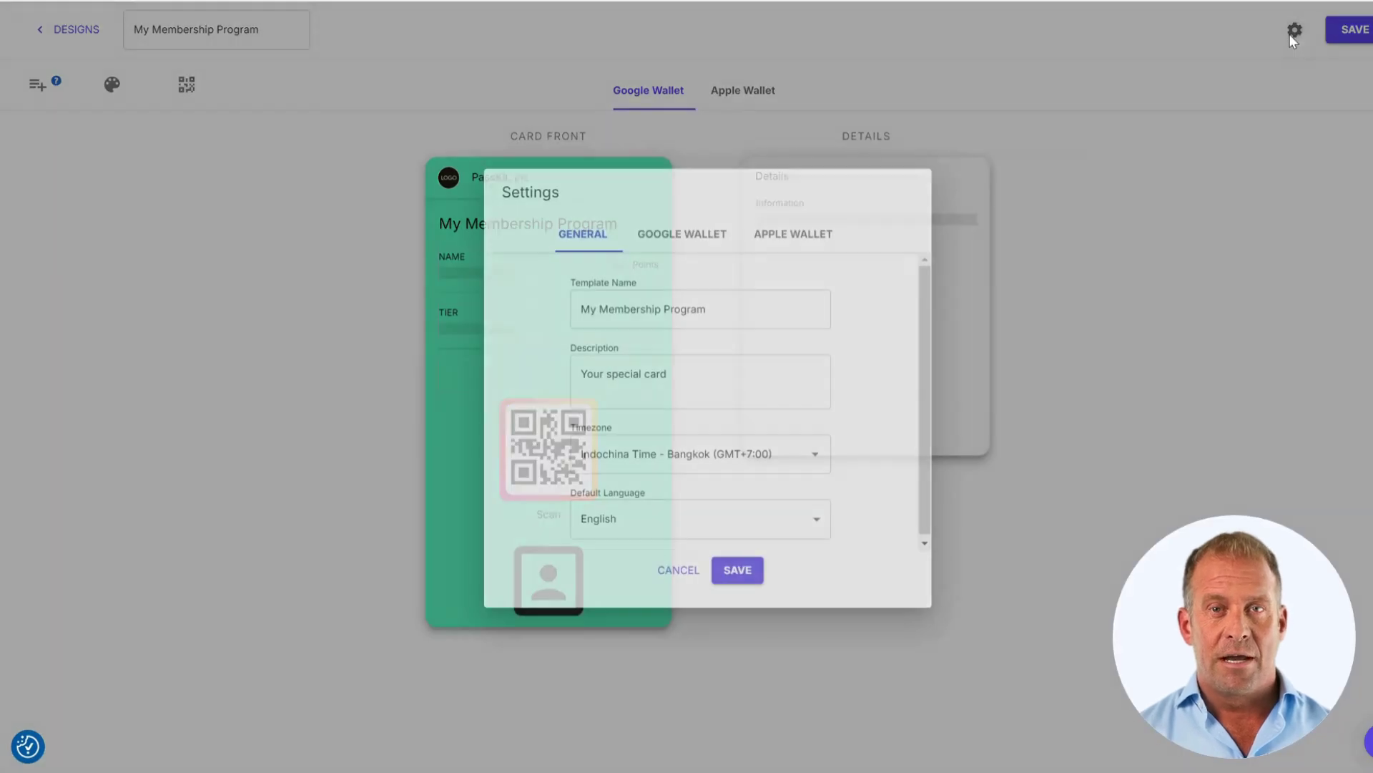
{"action": "triple_click", "coordinate": [680, 308]}
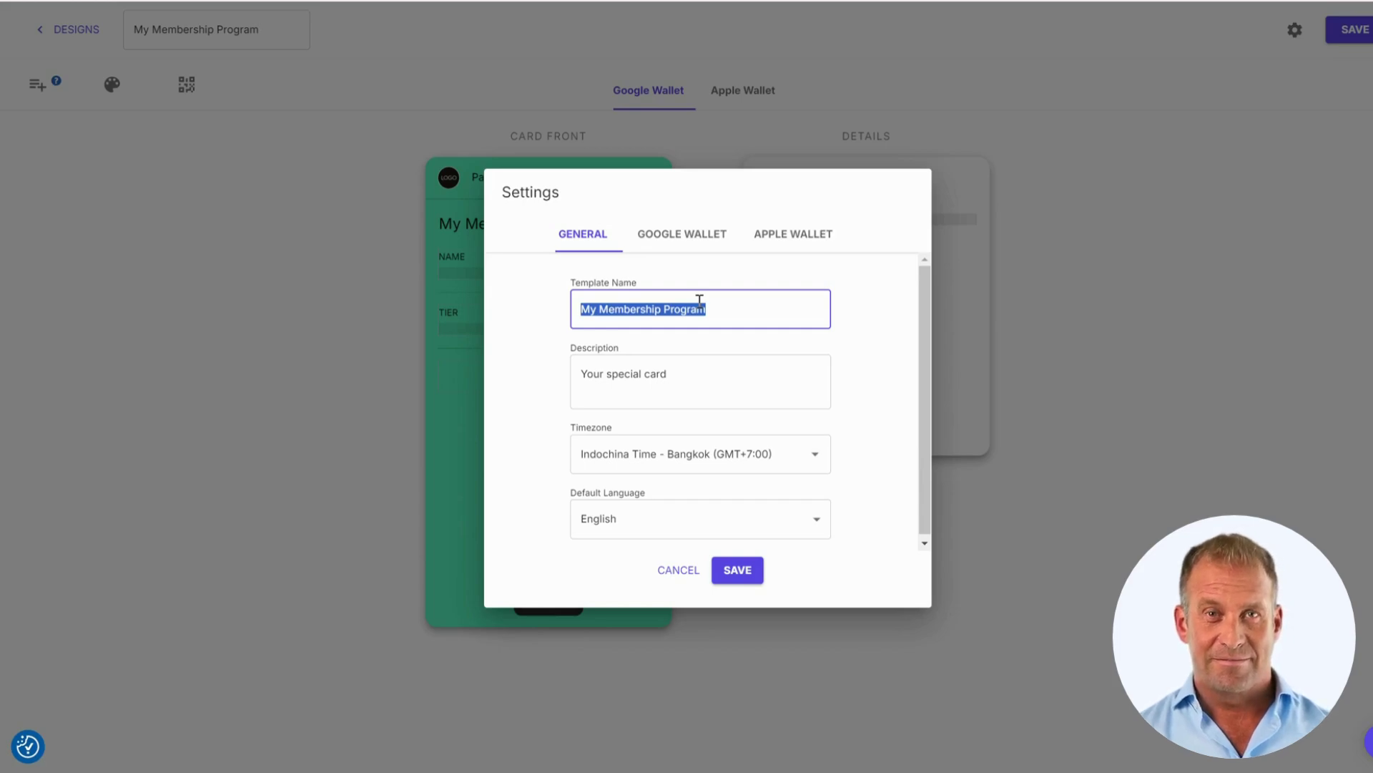
{"action": "type", "text": "Gym"}
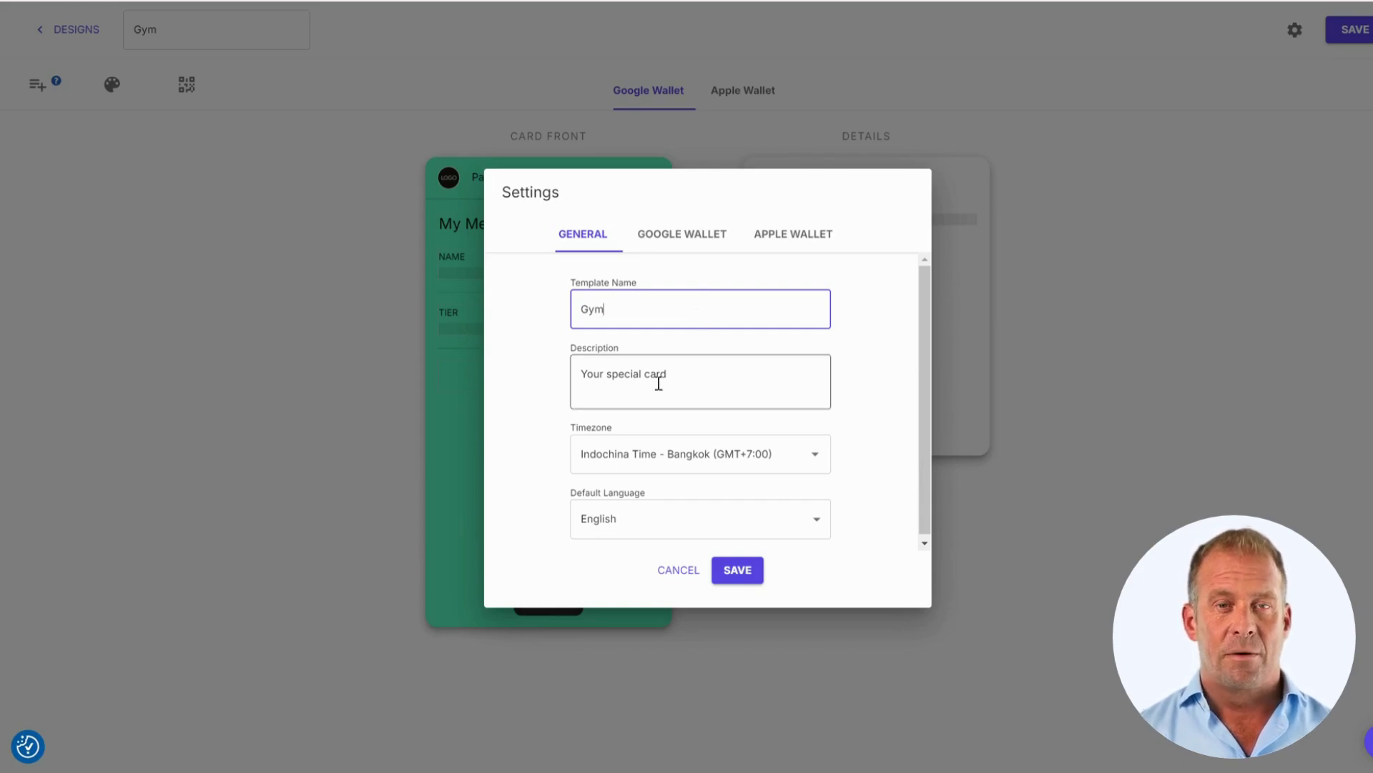
{"action": "left_click", "coordinate": [693, 452]}
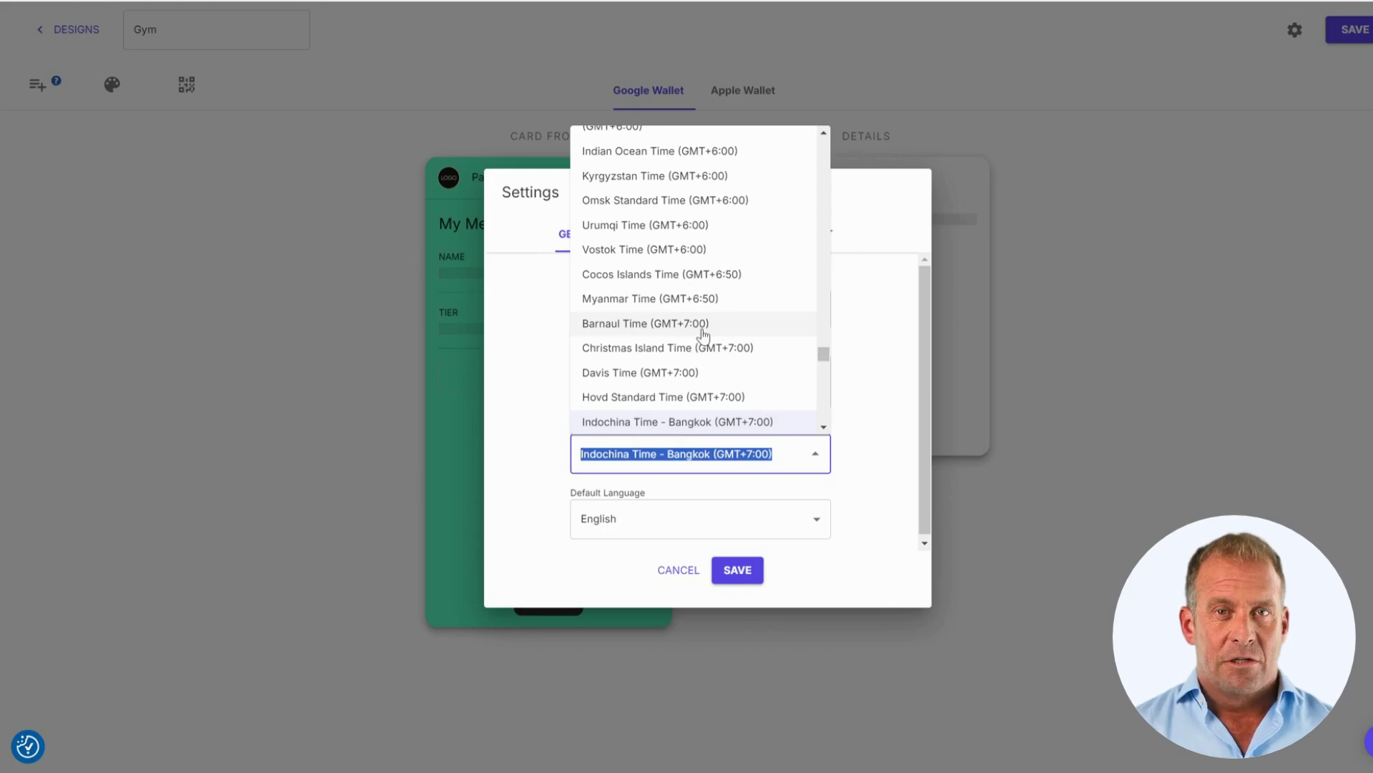
{"action": "type", "text": "united"}
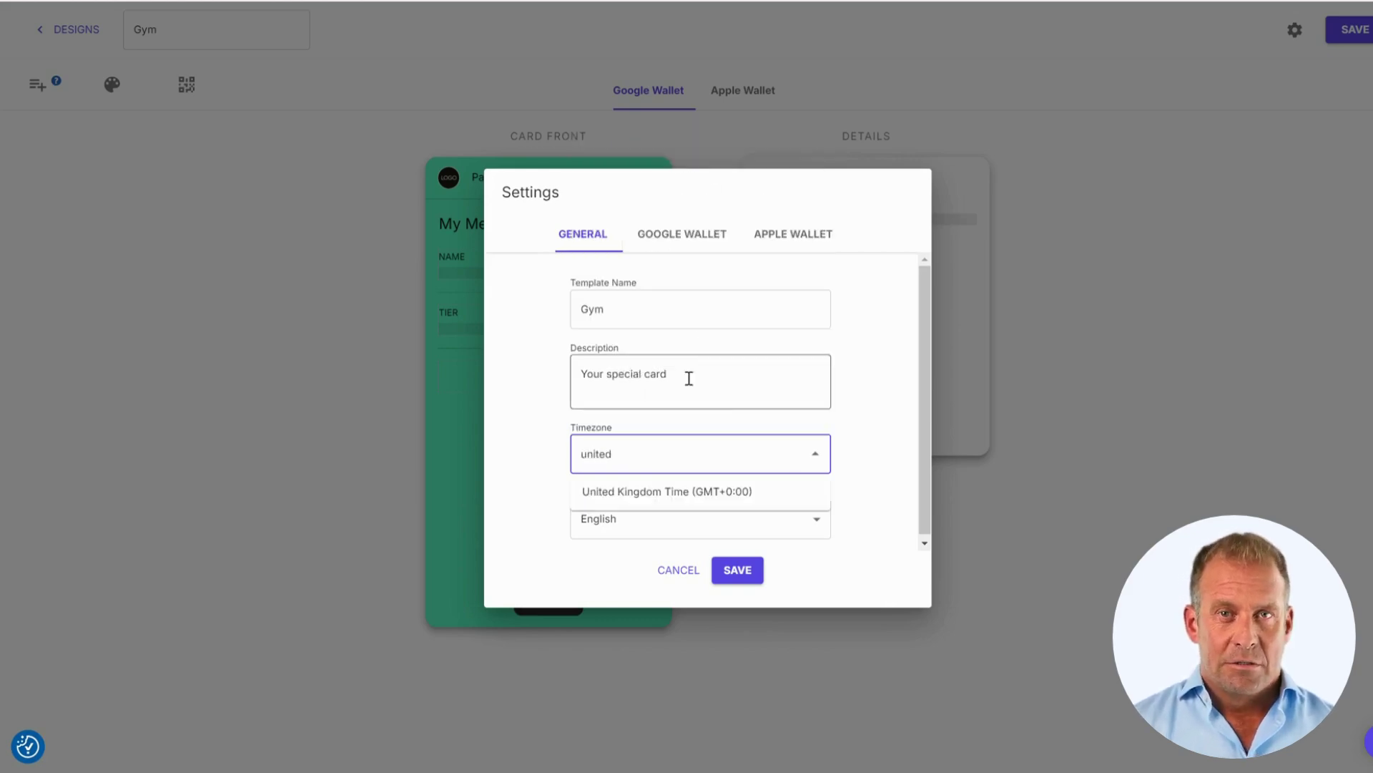
{"action": "left_click", "coordinate": [660, 492]}
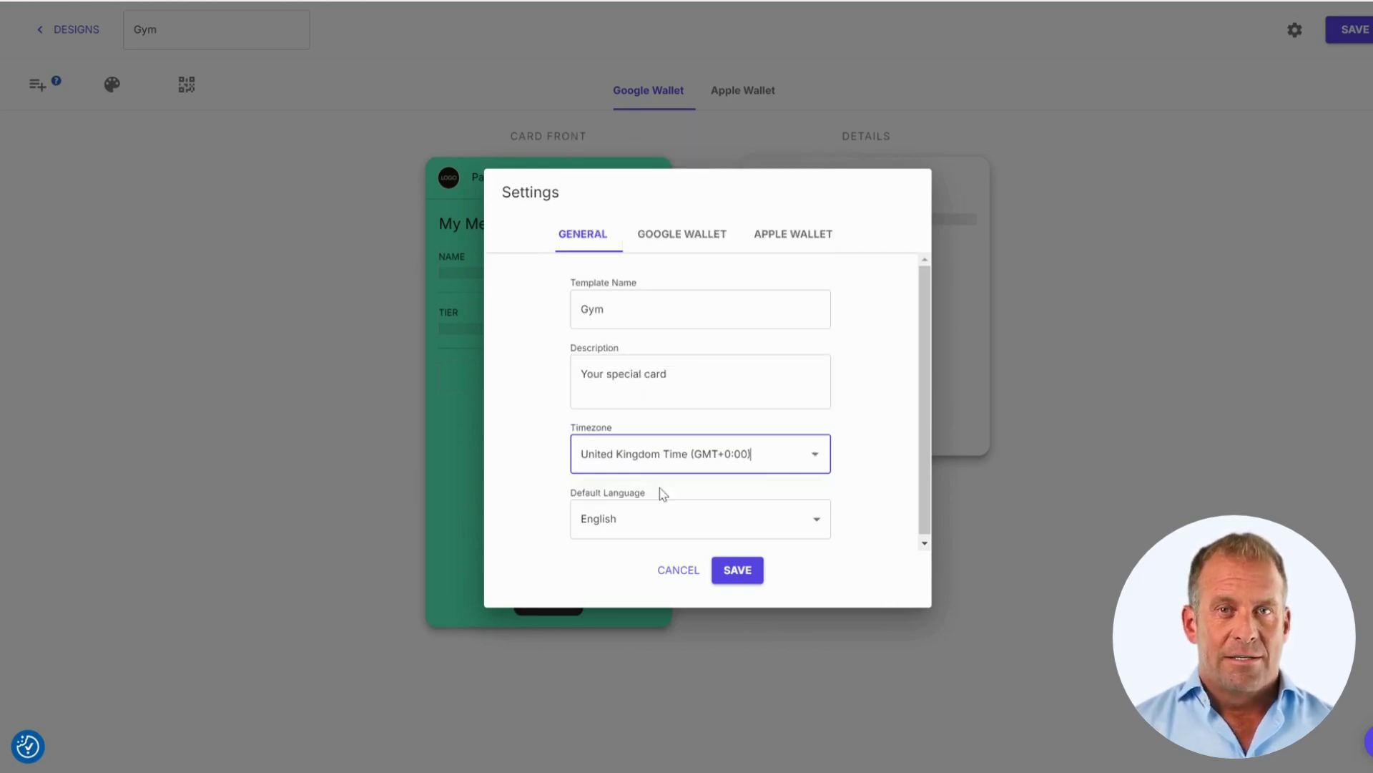
- Review the Google Wallet and Apple Wallet template settings, then save the design
{"action": "left_click", "coordinate": [704, 233]}
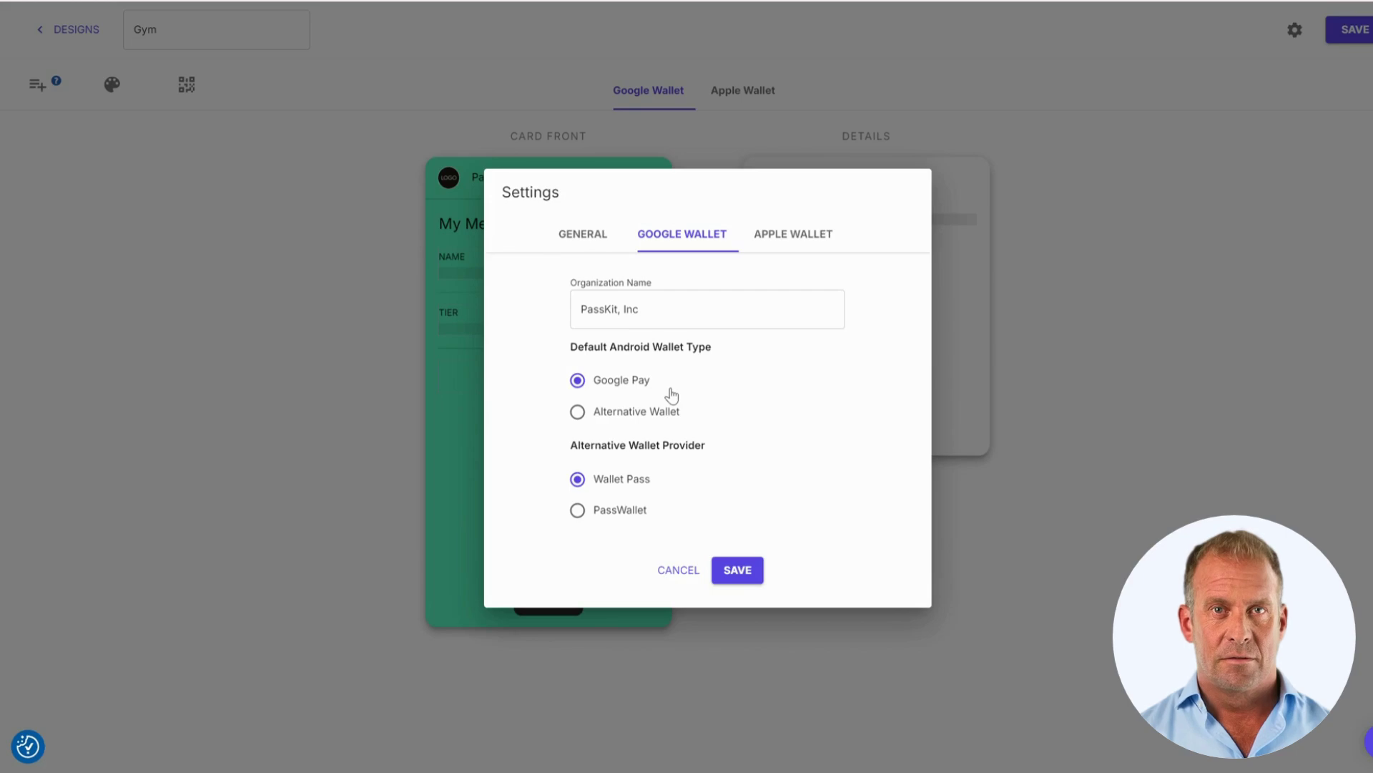
{"action": "left_click", "coordinate": [806, 236]}
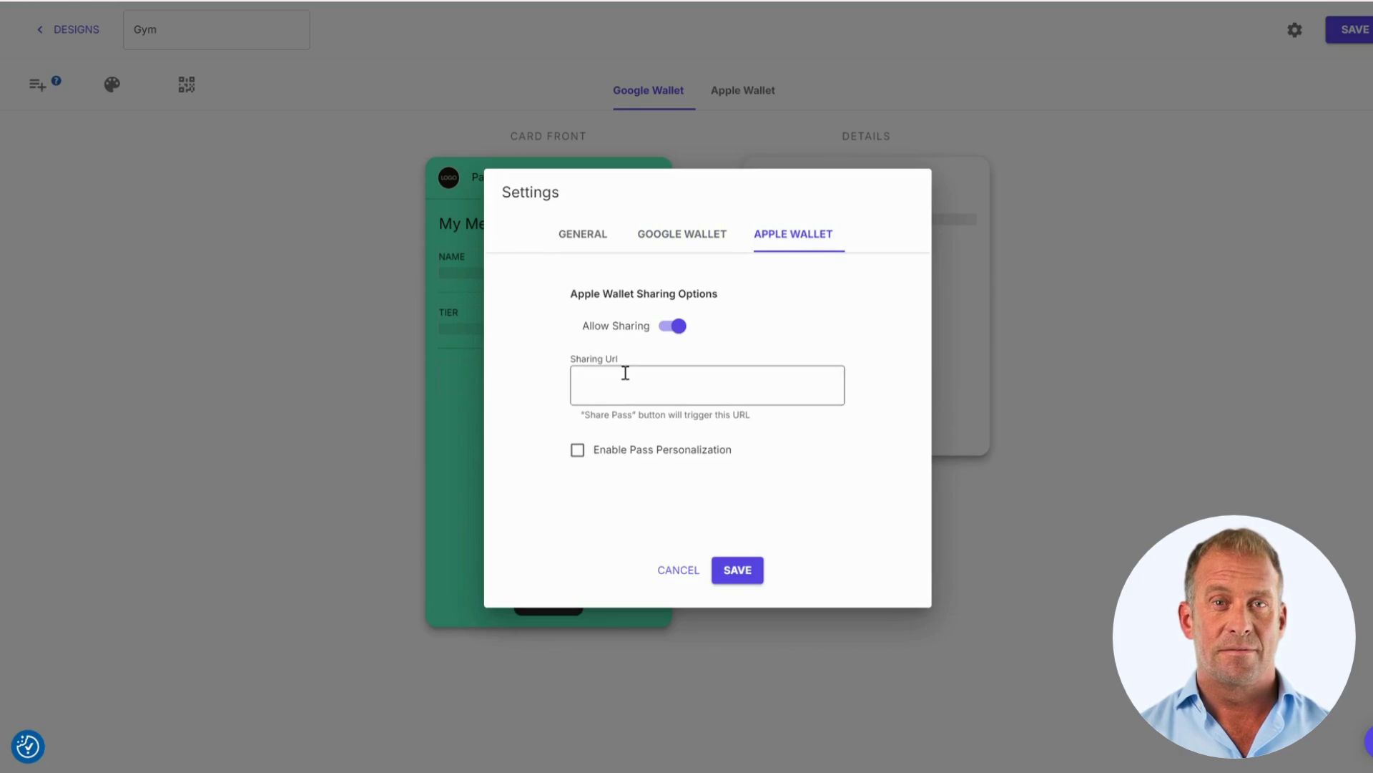
{"action": "left_click", "coordinate": [589, 238]}
{"action": "left_click", "coordinate": [750, 569]}
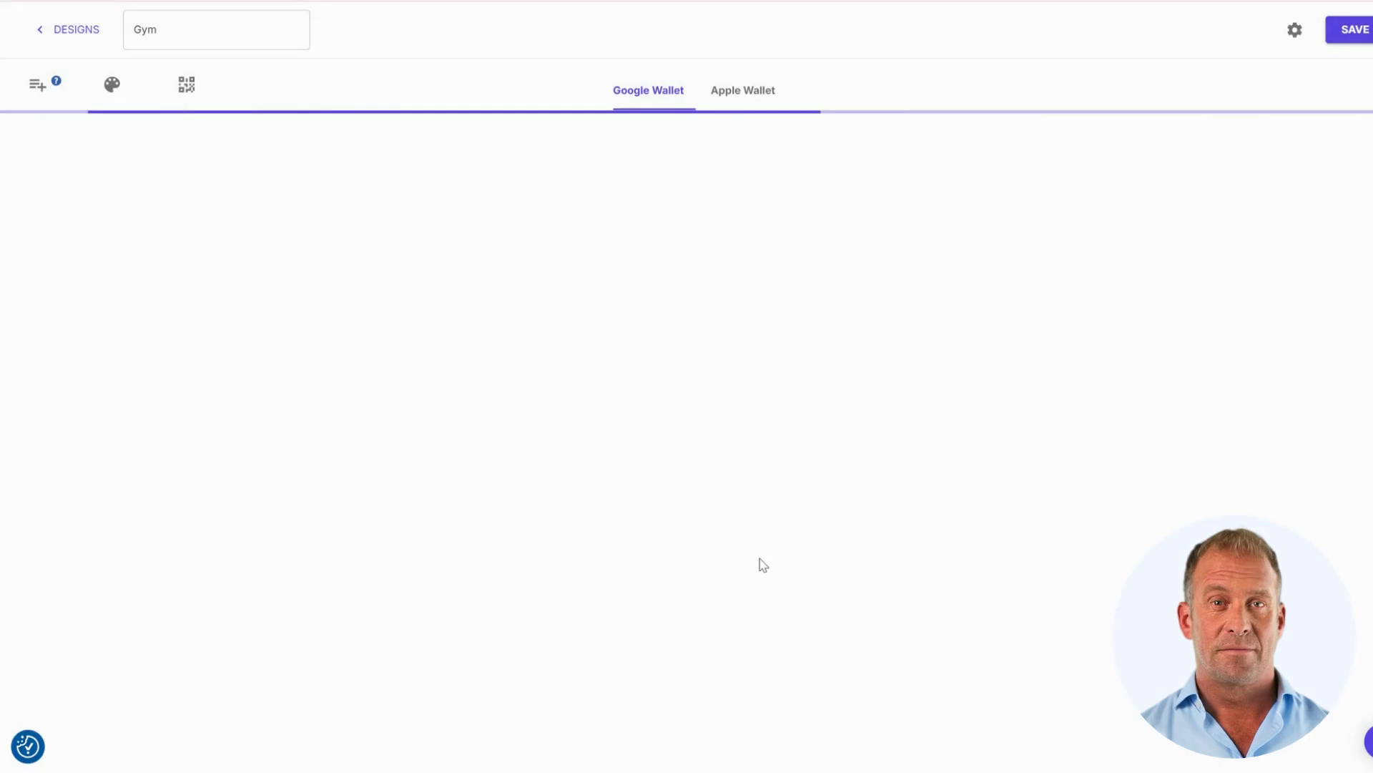
- Rename the Base tier to Silver with United Kingdom Time, keeping Does not expire
{"action": "left_click", "coordinate": [55, 32]}
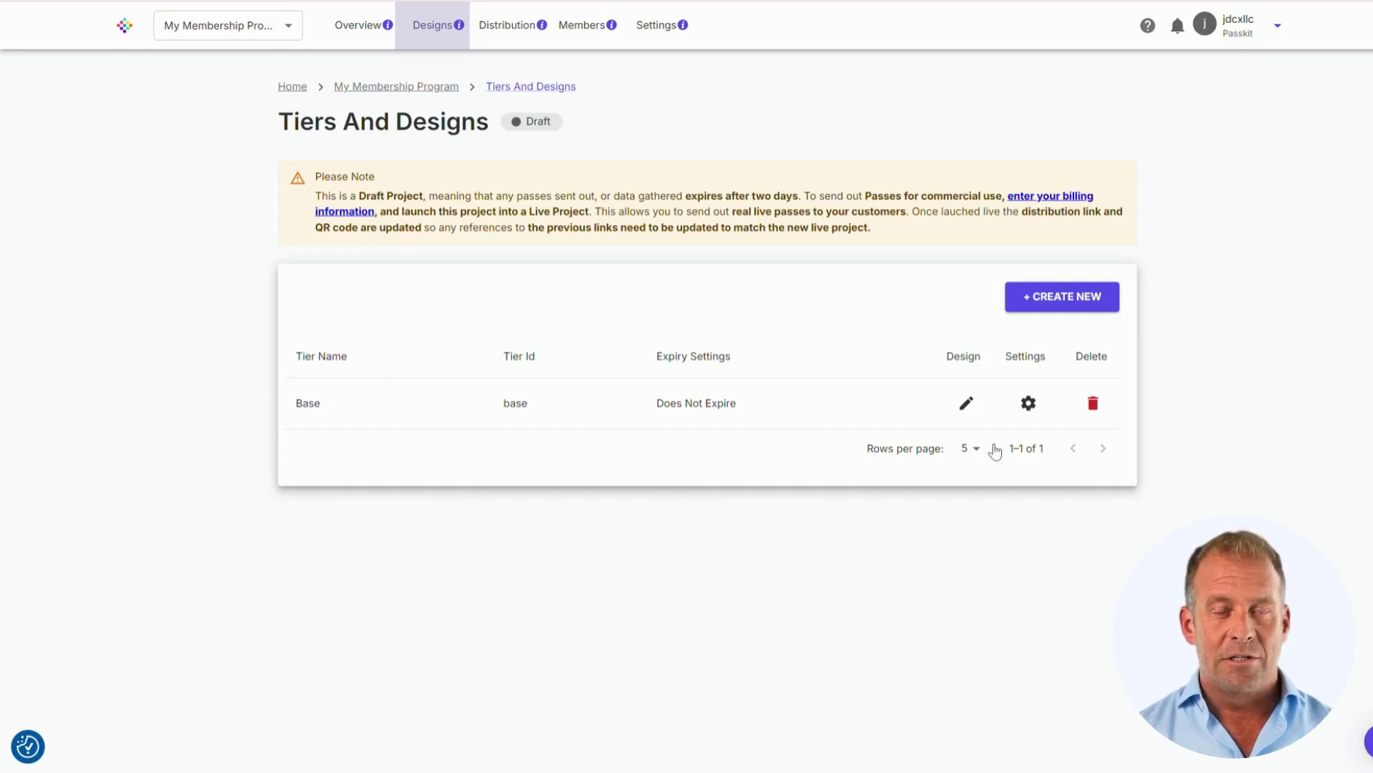
{"action": "left_click", "coordinate": [1024, 414]}
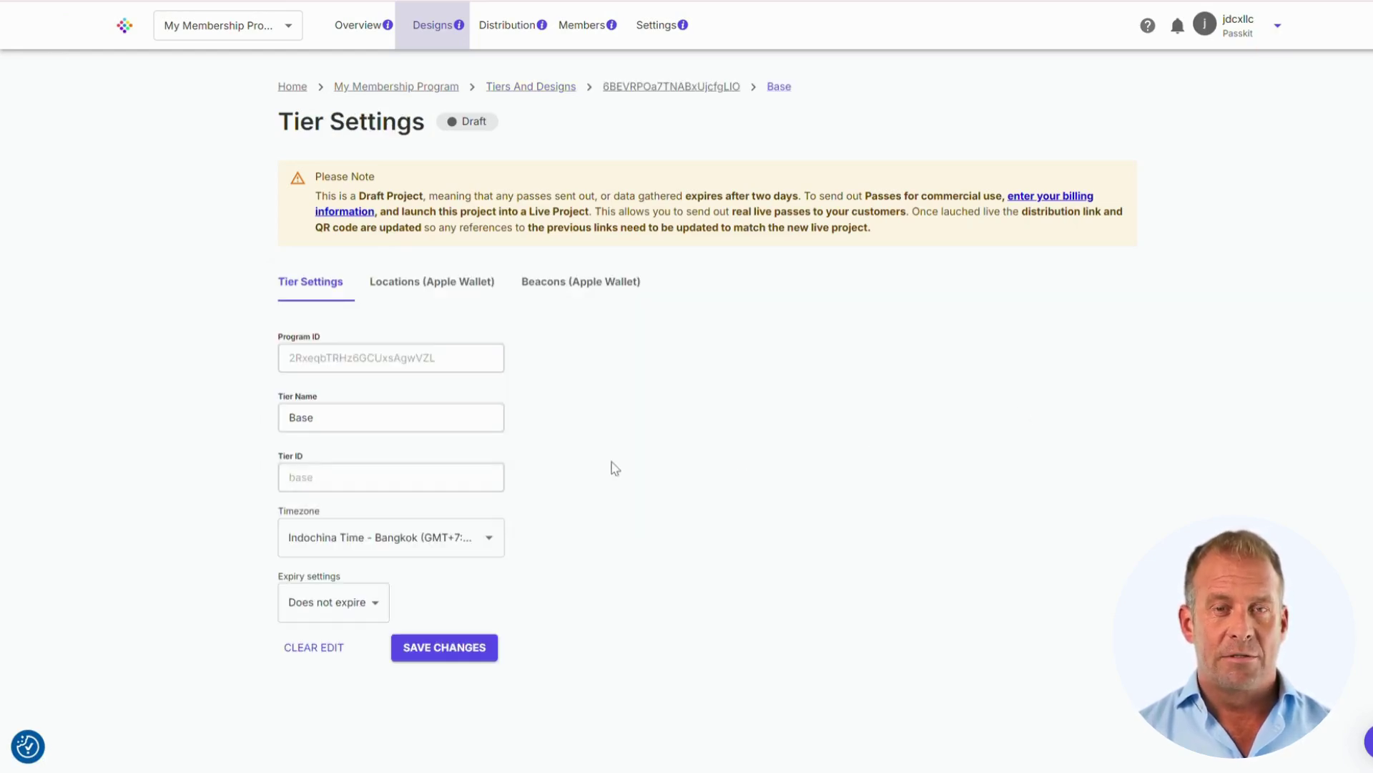
{"action": "left_click", "coordinate": [356, 415]}
{"action": "double_click", "coordinate": [357, 414]}
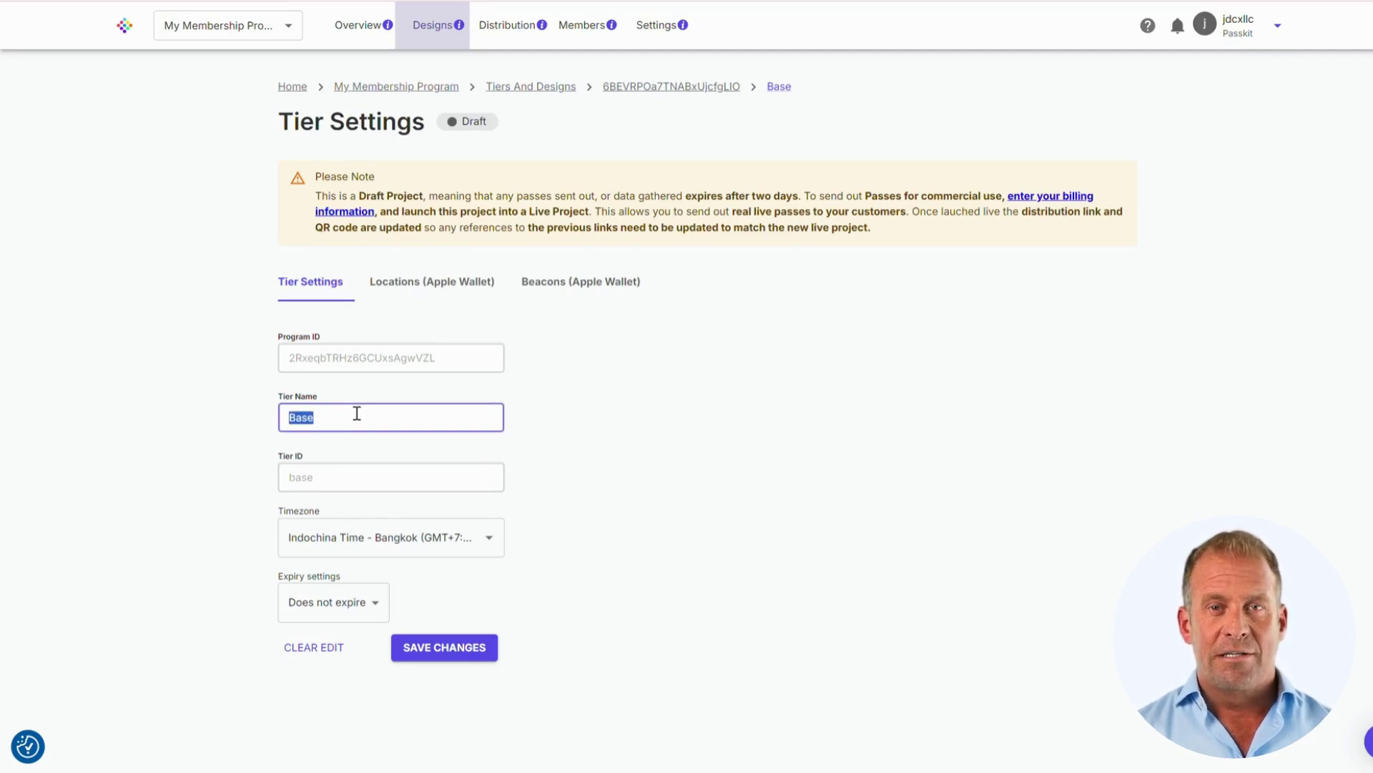
{"action": "type", "text": "Silver"}
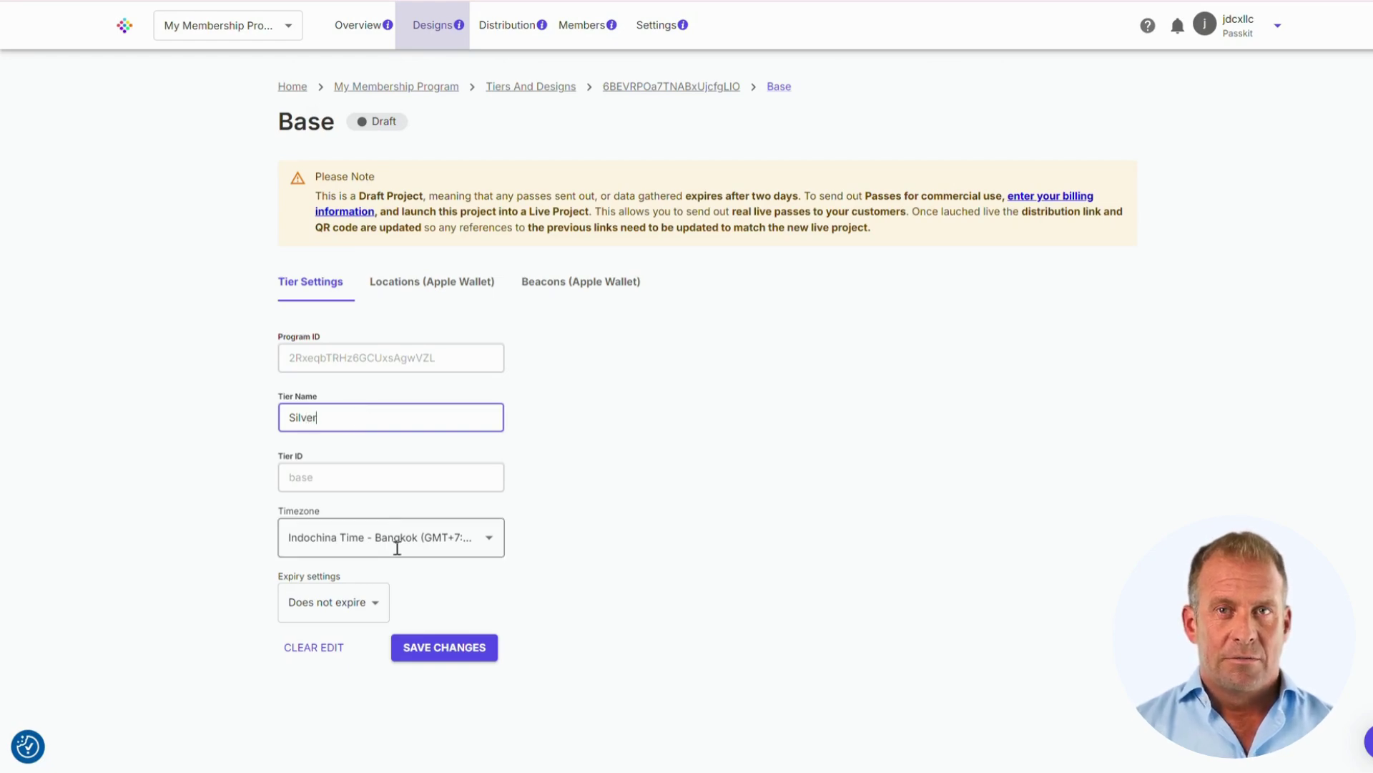
{"action": "left_click", "coordinate": [397, 548]}
{"action": "type", "text": "united"}
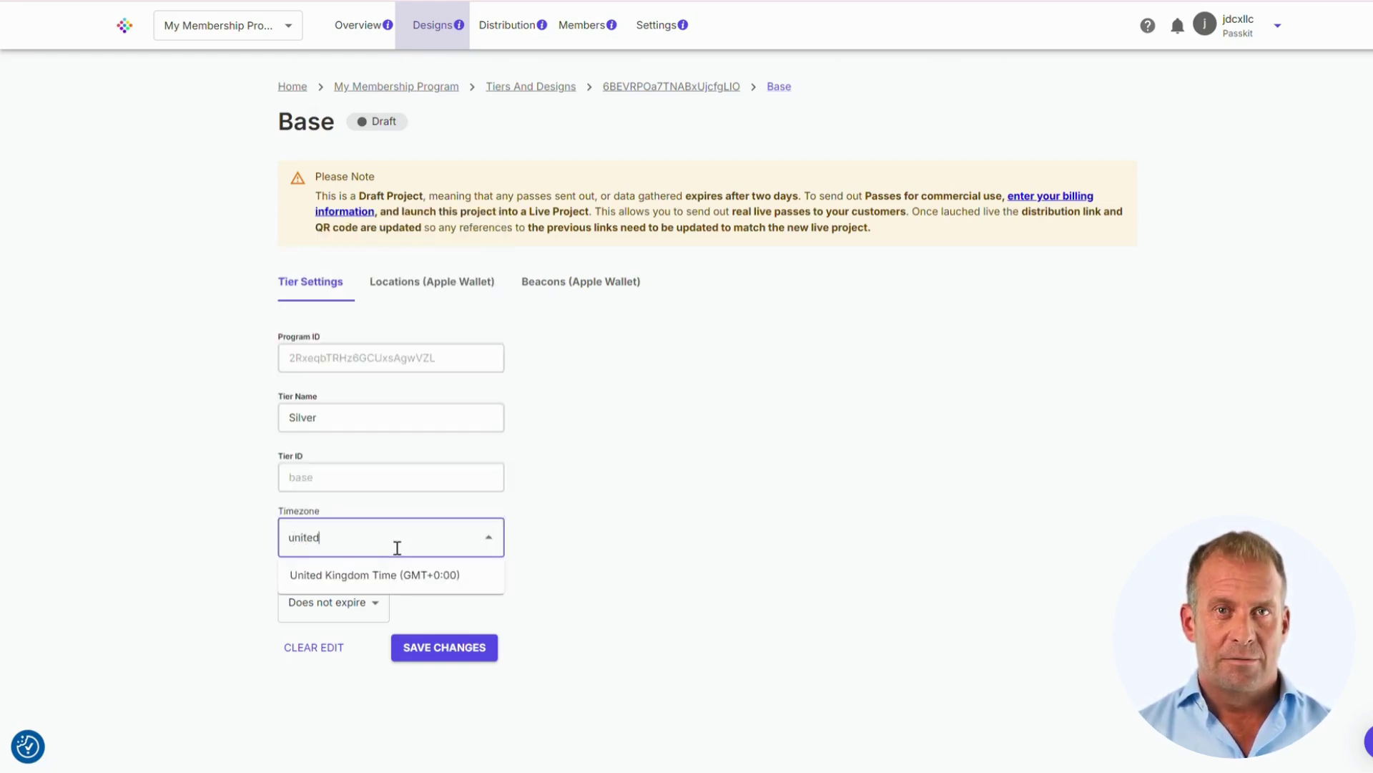
{"action": "key", "text": "Return"}
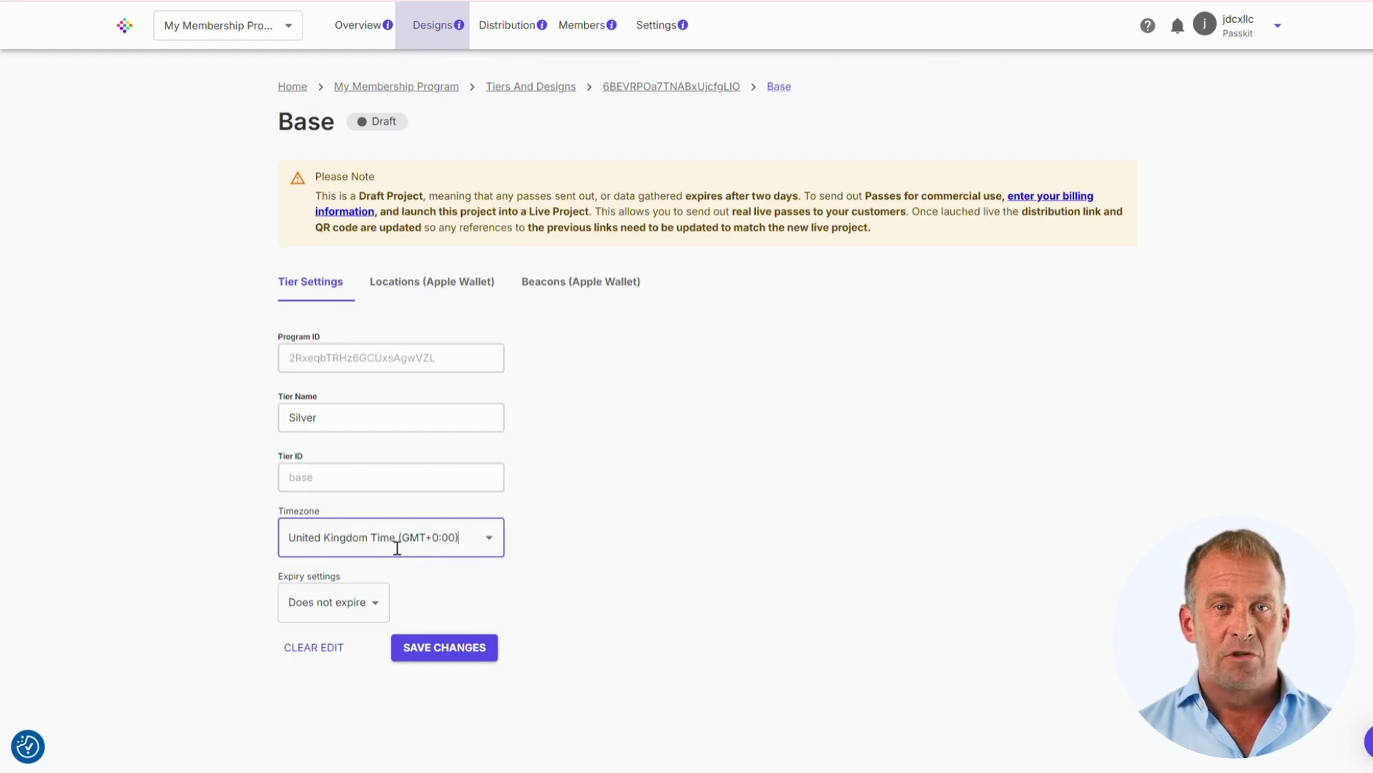
{"action": "left_click", "coordinate": [332, 603]}
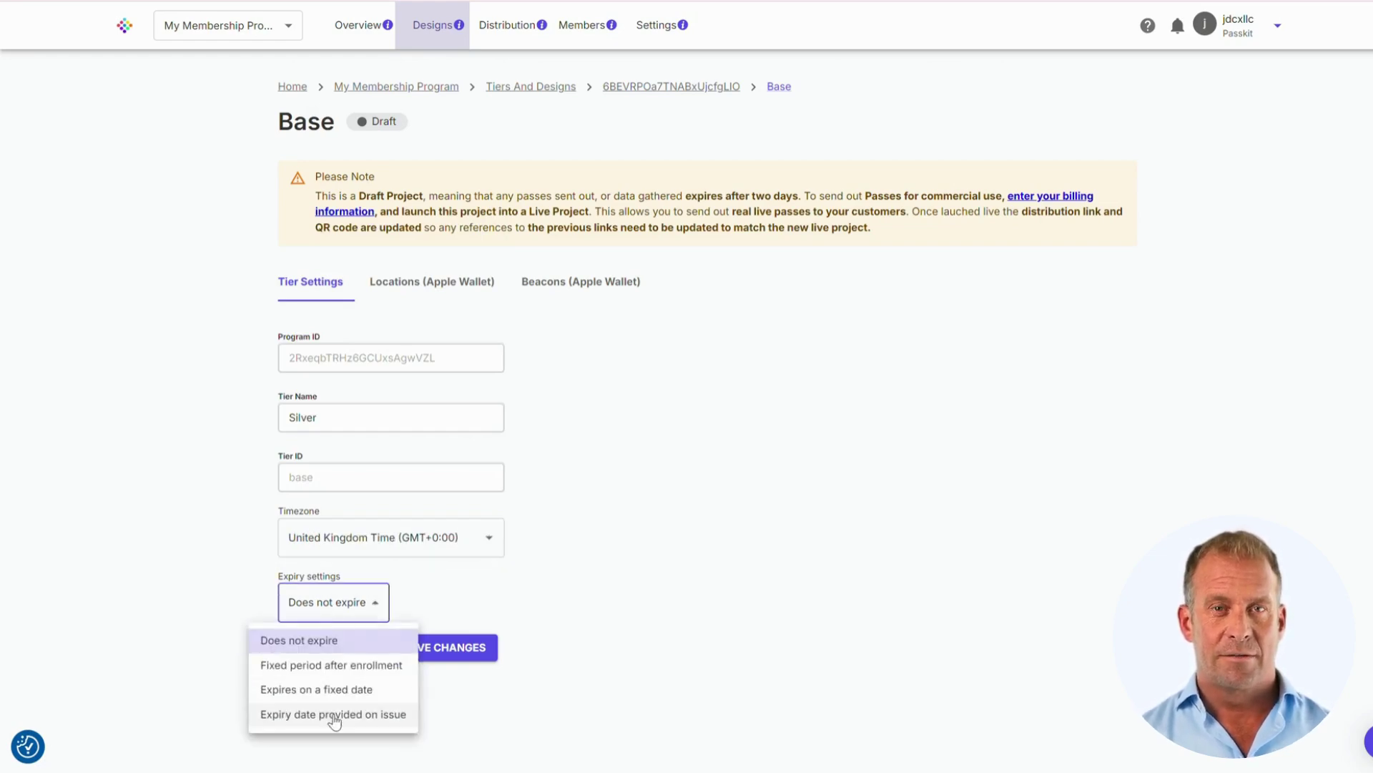
{"action": "left_click", "coordinate": [569, 482]}
- Review the tier's GPS location and Bluetooth beacon options, then go to the Members list
{"action": "left_click", "coordinate": [440, 280]}
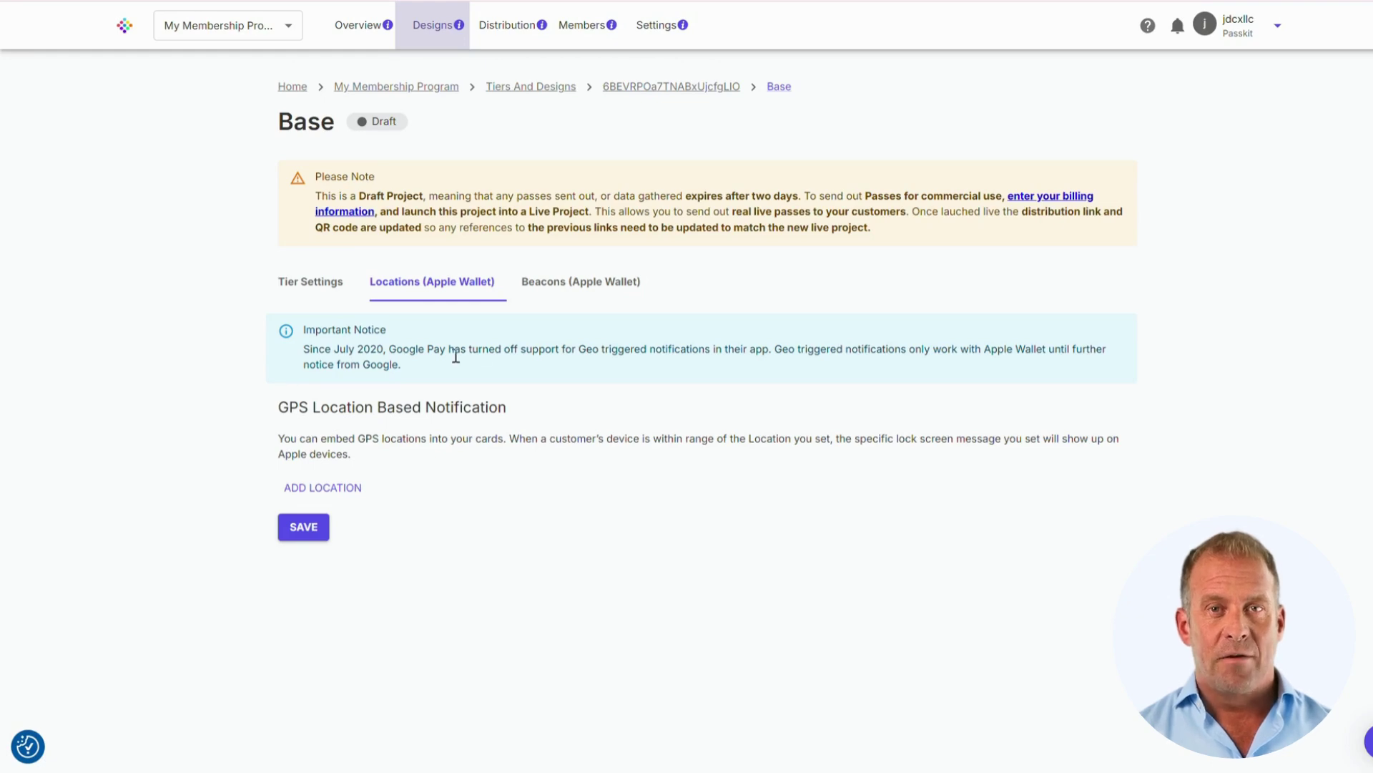
{"action": "left_click", "coordinate": [614, 284]}
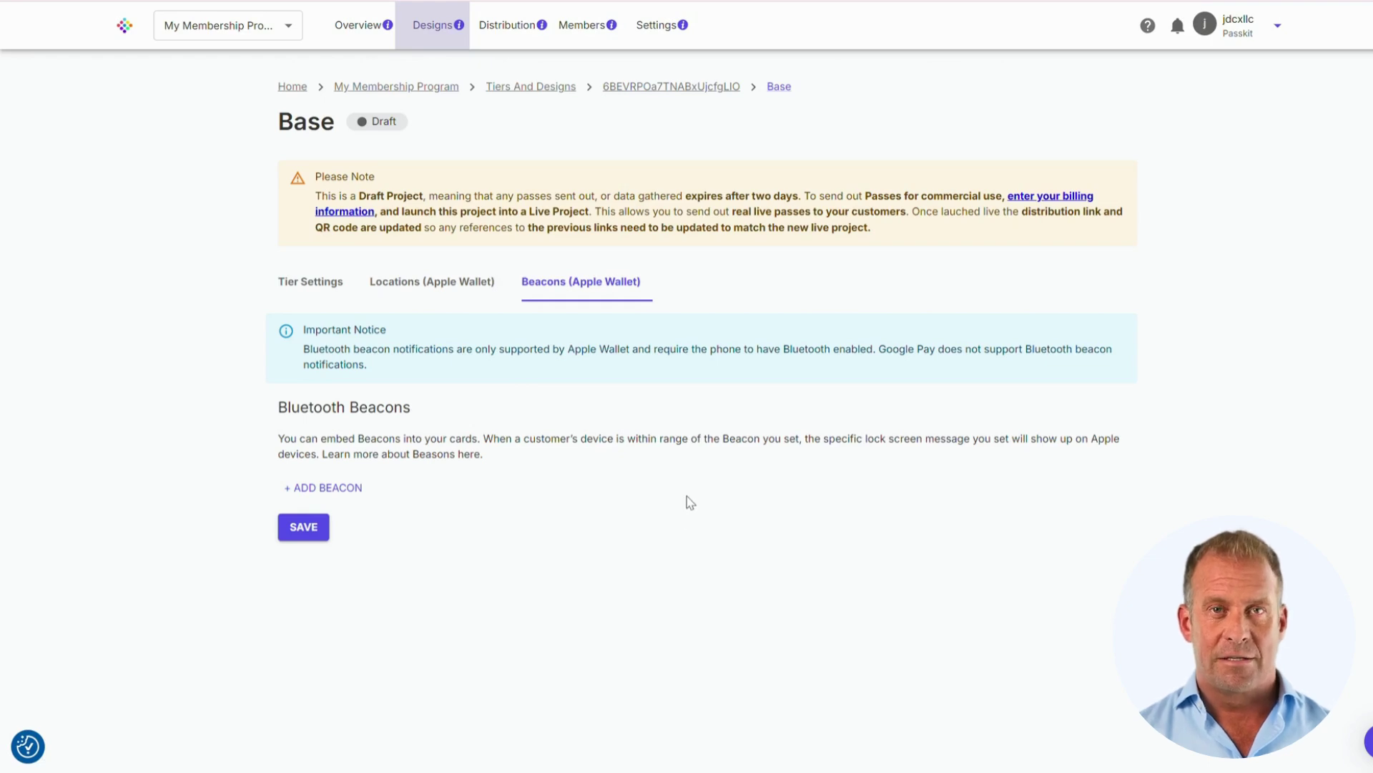
{"action": "left_click", "coordinate": [573, 41]}
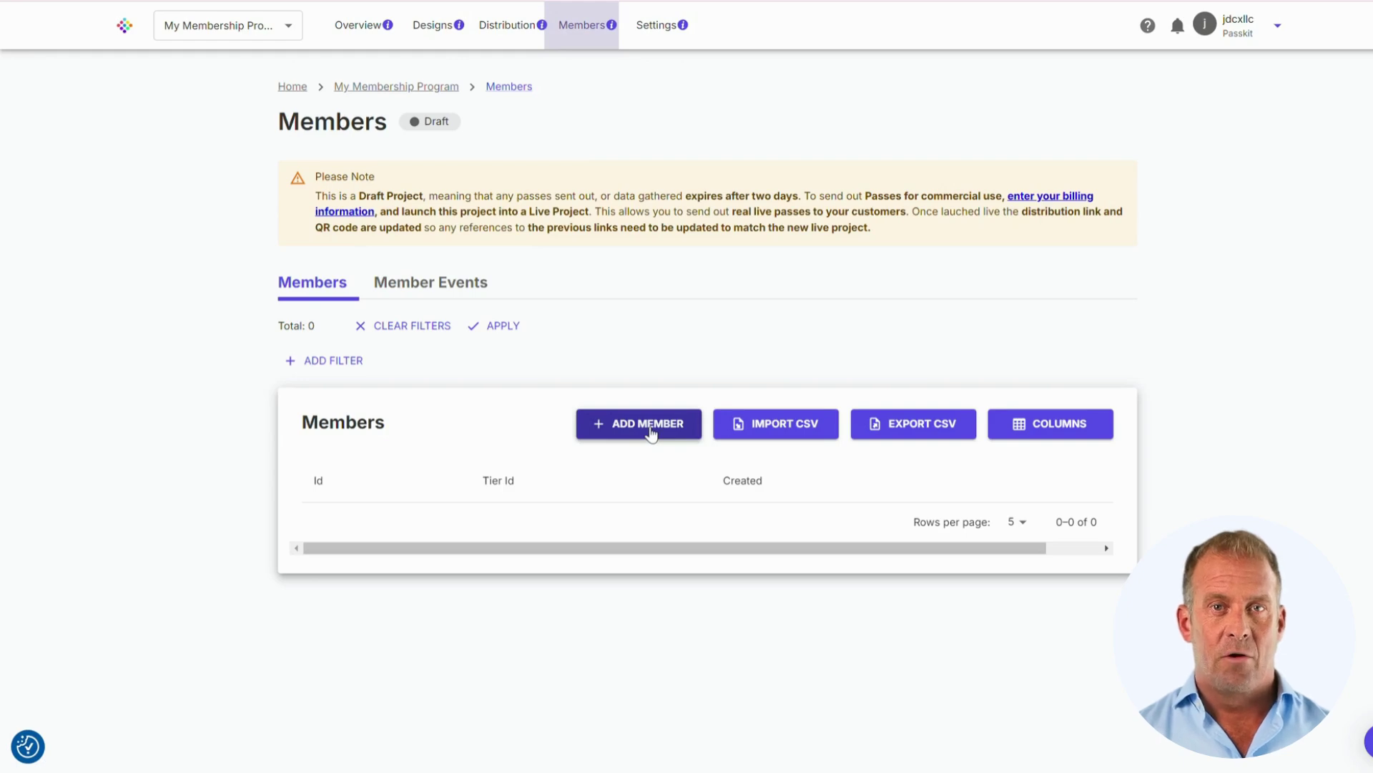
- Check the Member Events log, then go to the Distribution page
{"action": "mouse_move", "coordinate": [799, 436]}
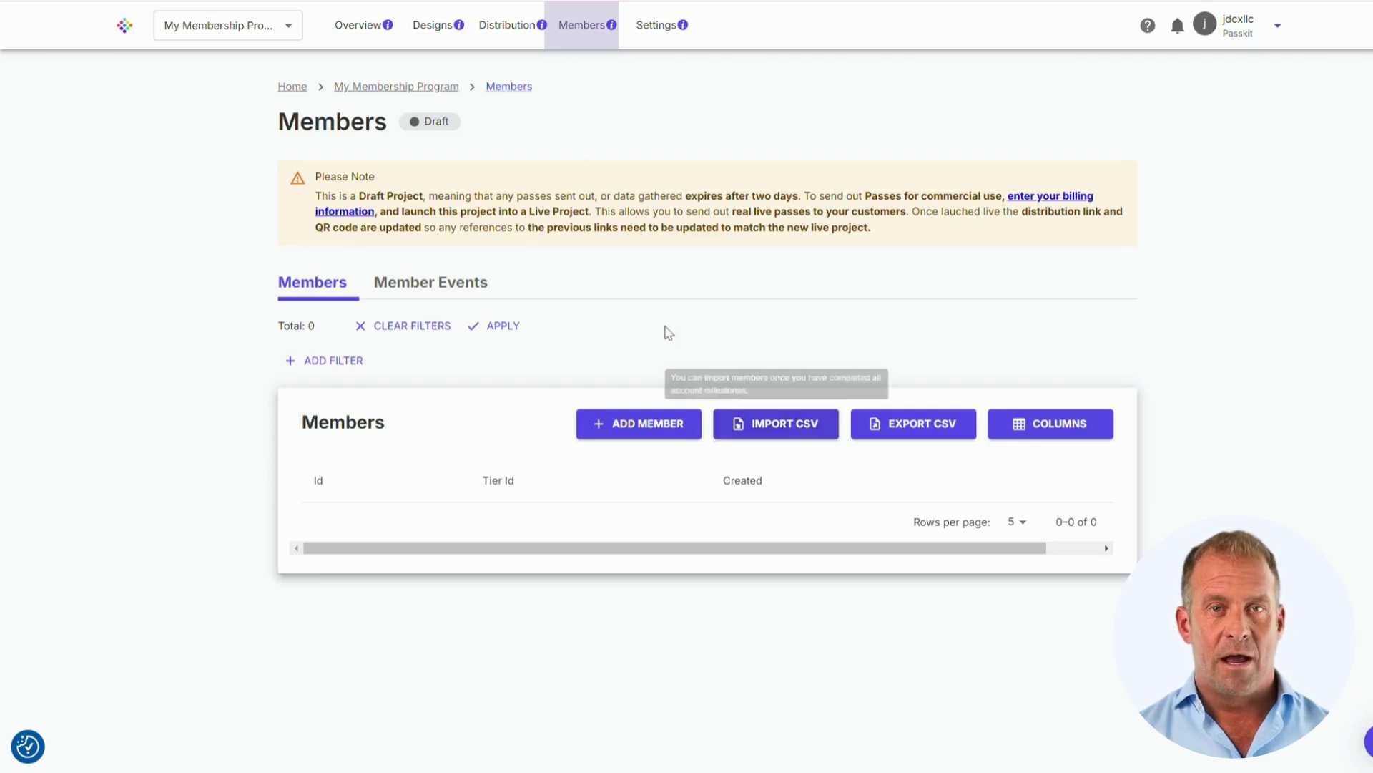
{"action": "left_click", "coordinate": [485, 291]}
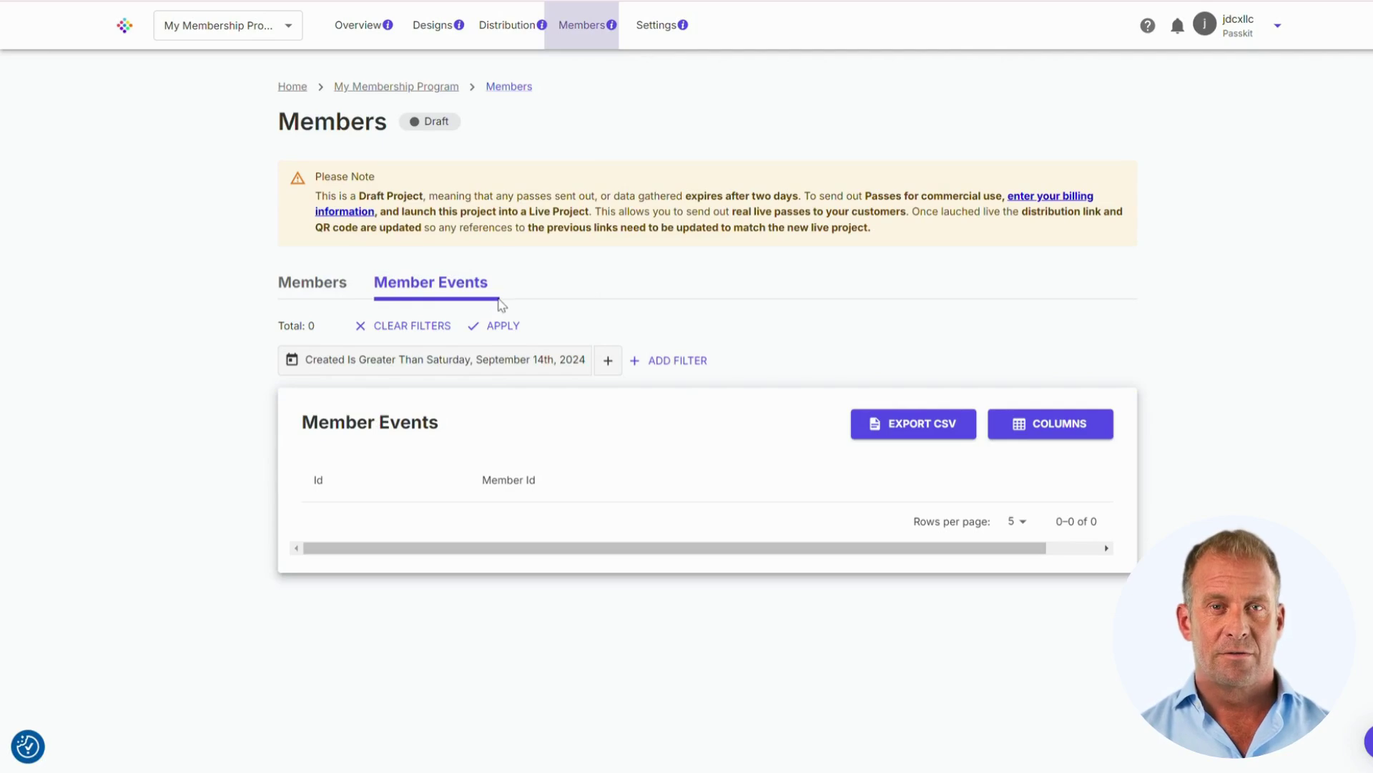
{"action": "left_click", "coordinate": [508, 34]}
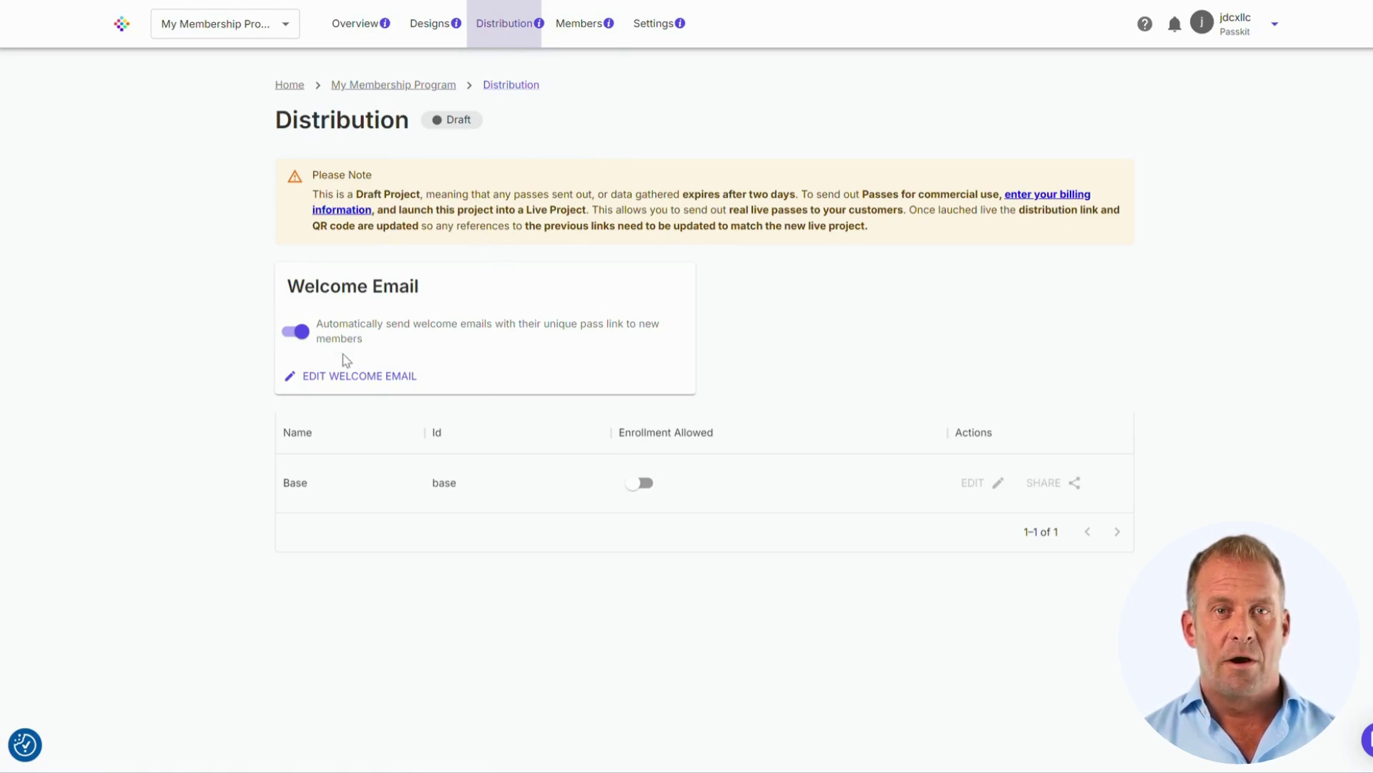
- Look over the welcome email editor, then return to Distribution
{"action": "left_click", "coordinate": [344, 376]}
{"action": "scroll", "coordinate": [608, 351], "scroll_direction": "down", "scroll_amount": 1}
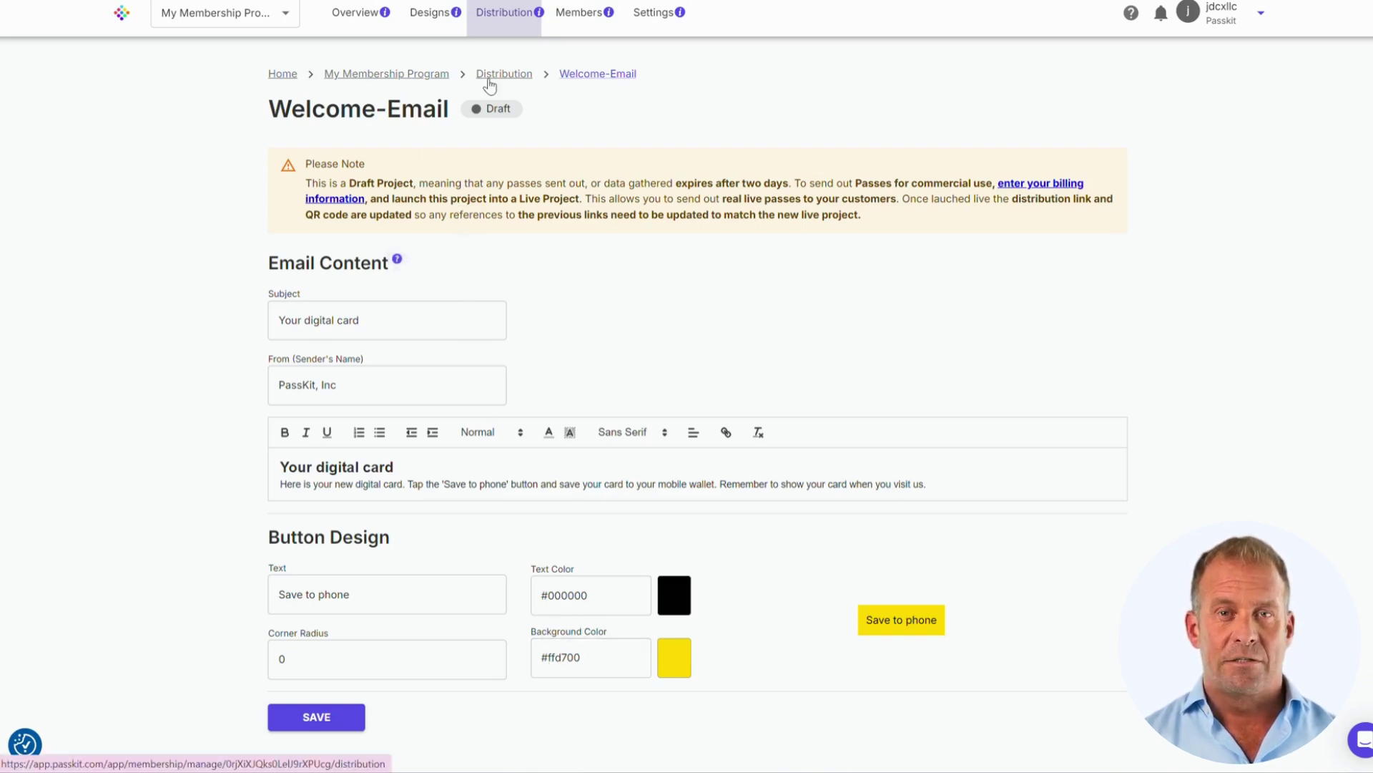
{"action": "left_click", "coordinate": [497, 23]}
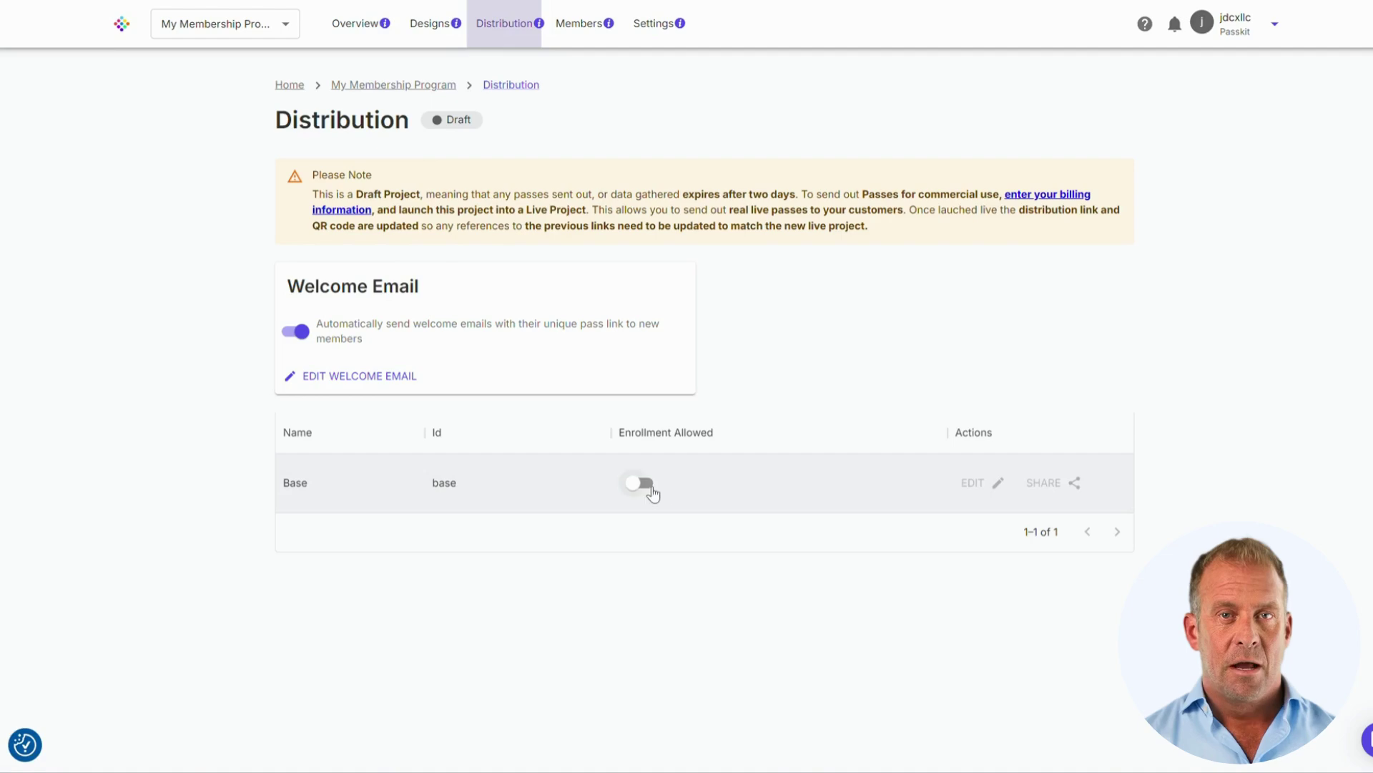
- Switch on Enrollment Allowed for the Base tier and open its pass design editor
{"action": "left_click", "coordinate": [649, 494]}
{"action": "left_click", "coordinate": [648, 489]}
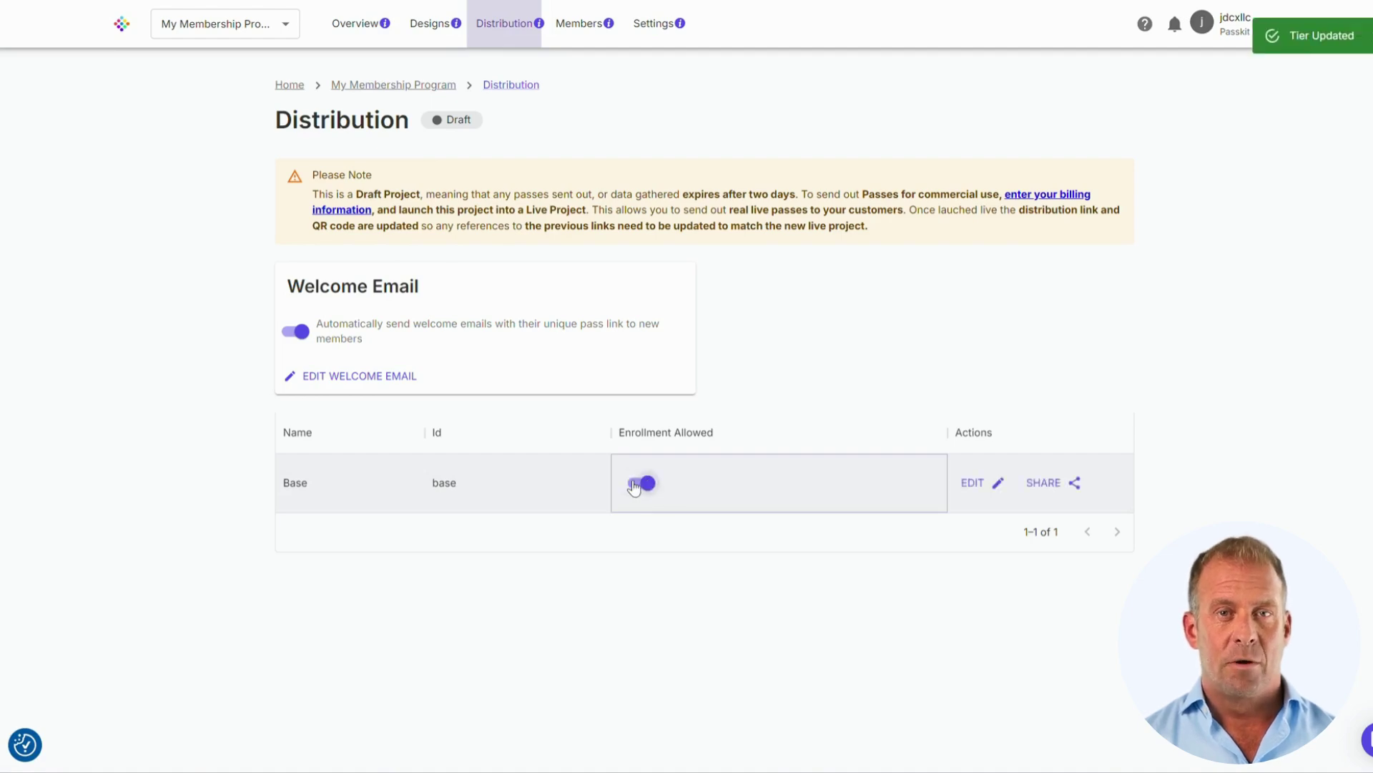
{"action": "left_click", "coordinate": [637, 488]}
{"action": "left_click", "coordinate": [631, 489]}
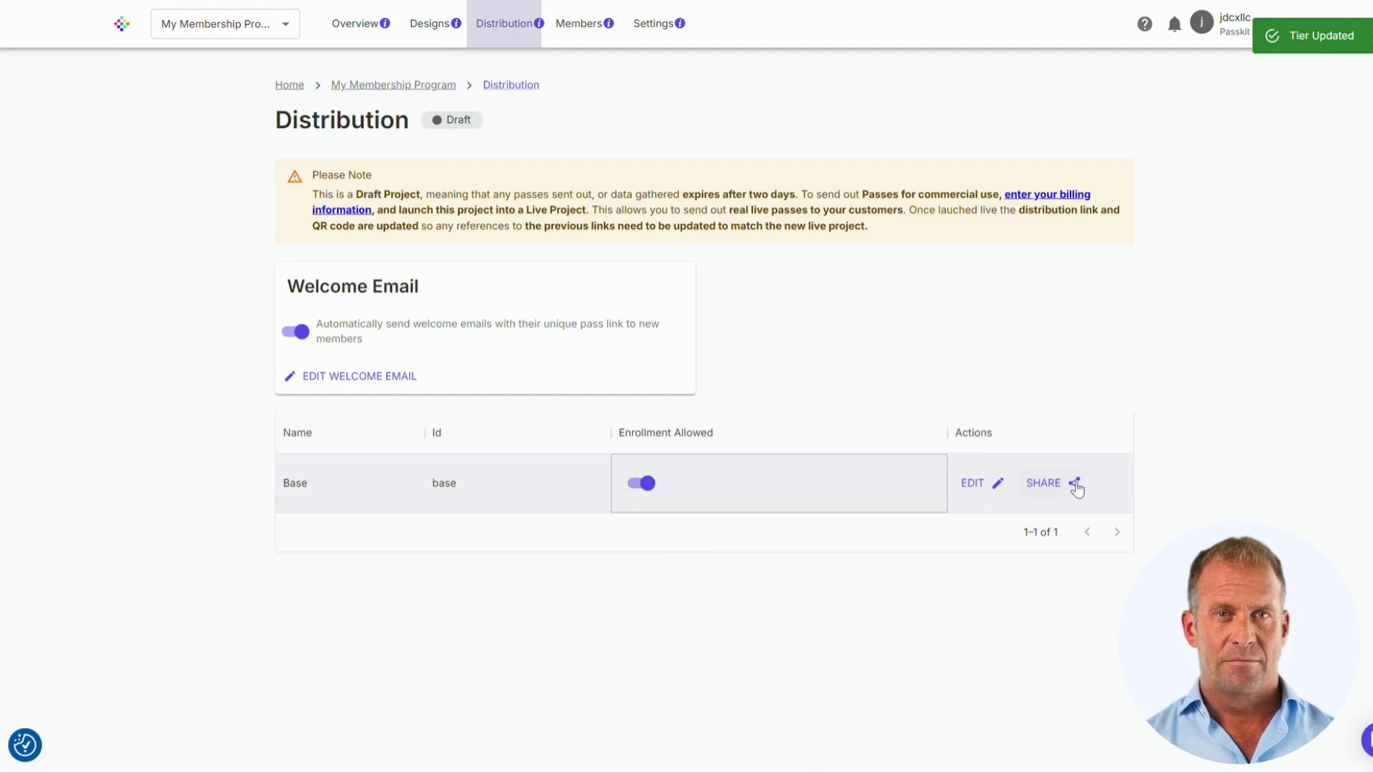
{"action": "left_click", "coordinate": [986, 490]}
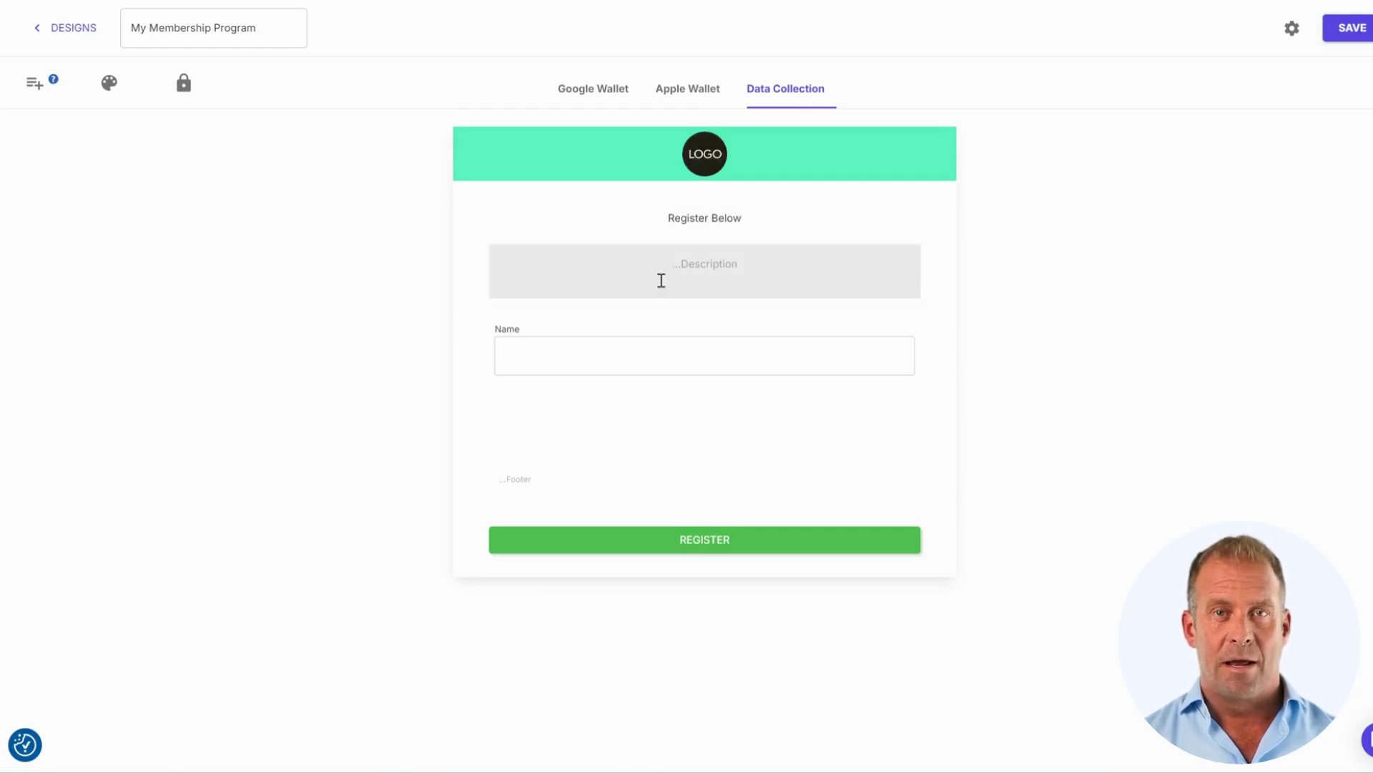
- Look through the form's Add Item and Theme panels, then enable password protection
{"action": "left_click", "coordinate": [39, 105]}
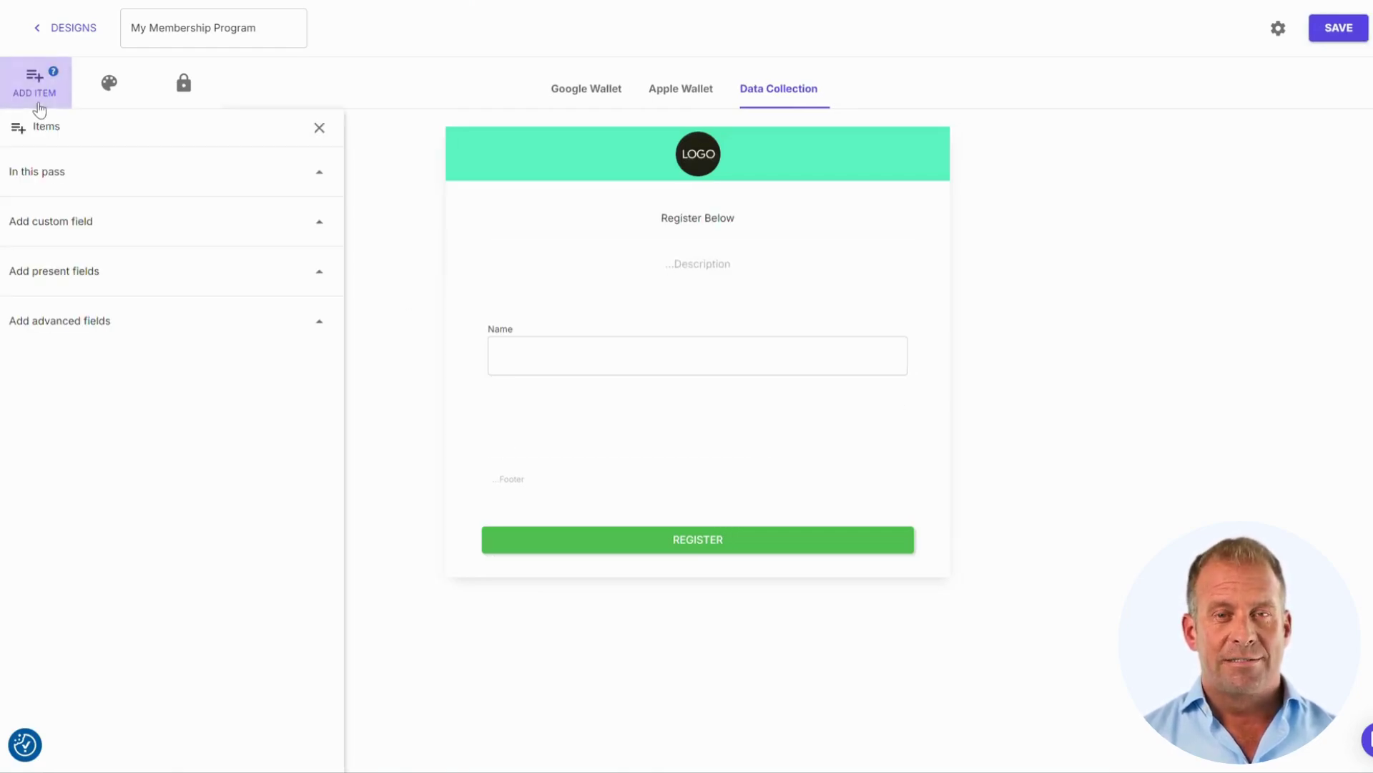
{"action": "left_click", "coordinate": [109, 84]}
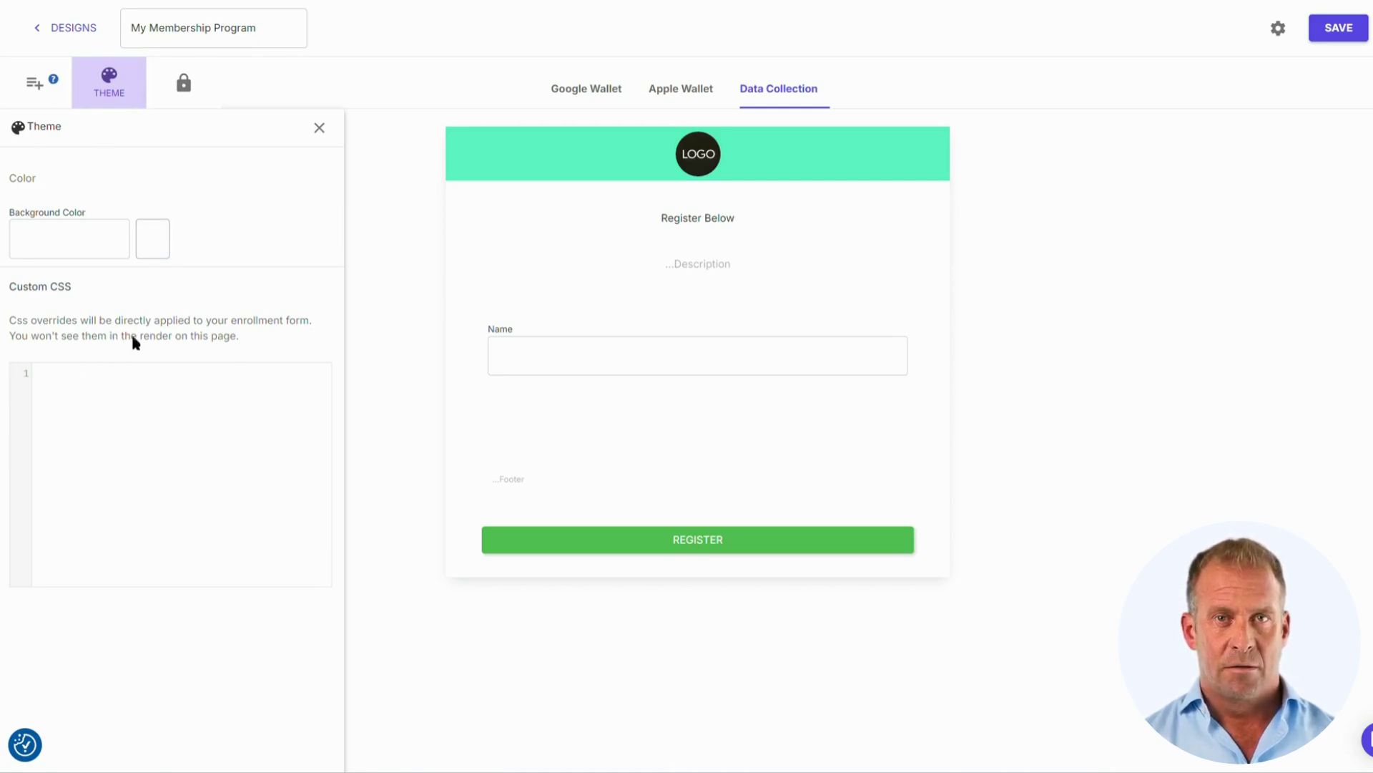
{"action": "left_click", "coordinate": [184, 90]}
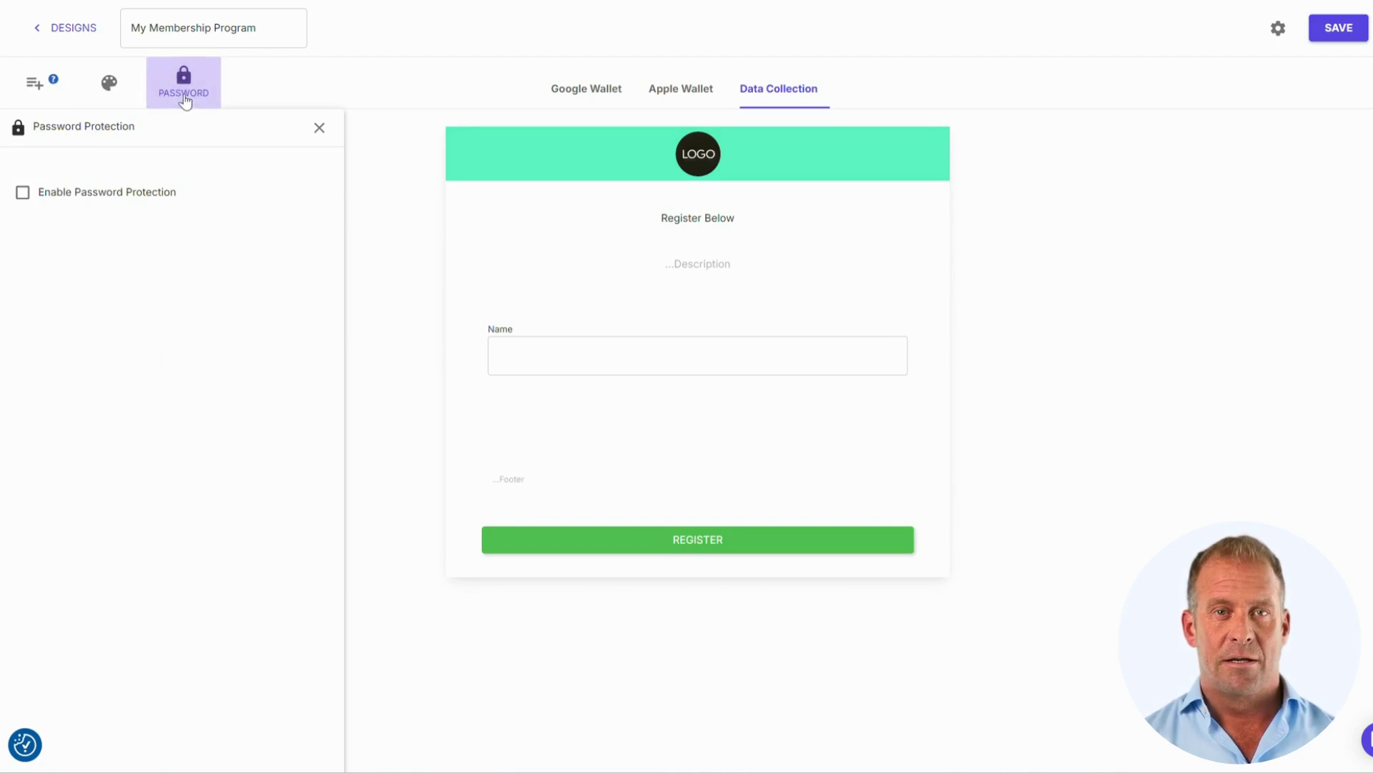
{"action": "left_click", "coordinate": [101, 202]}
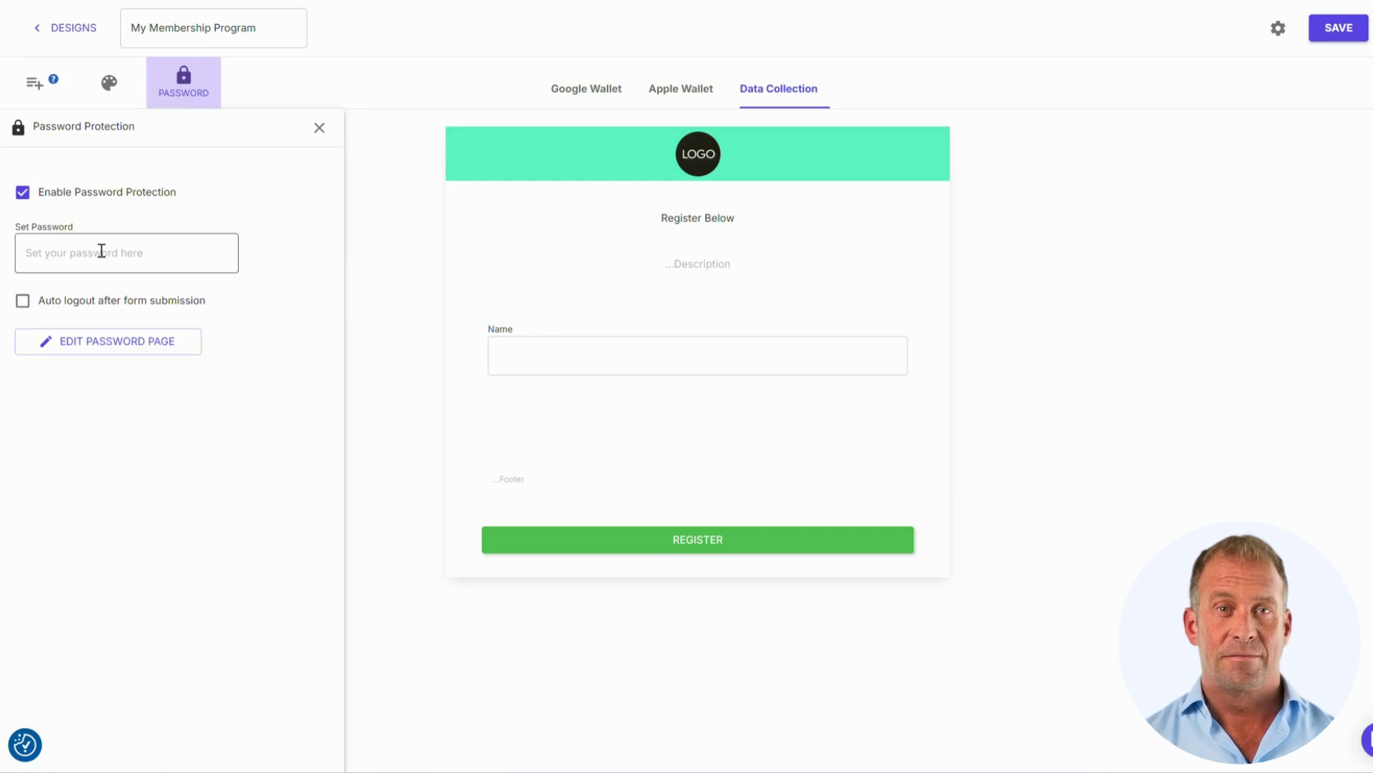
- From Distribution, open Program Settings and review the Points Style options, keeping Whole Number
{"action": "left_click", "coordinate": [85, 40]}
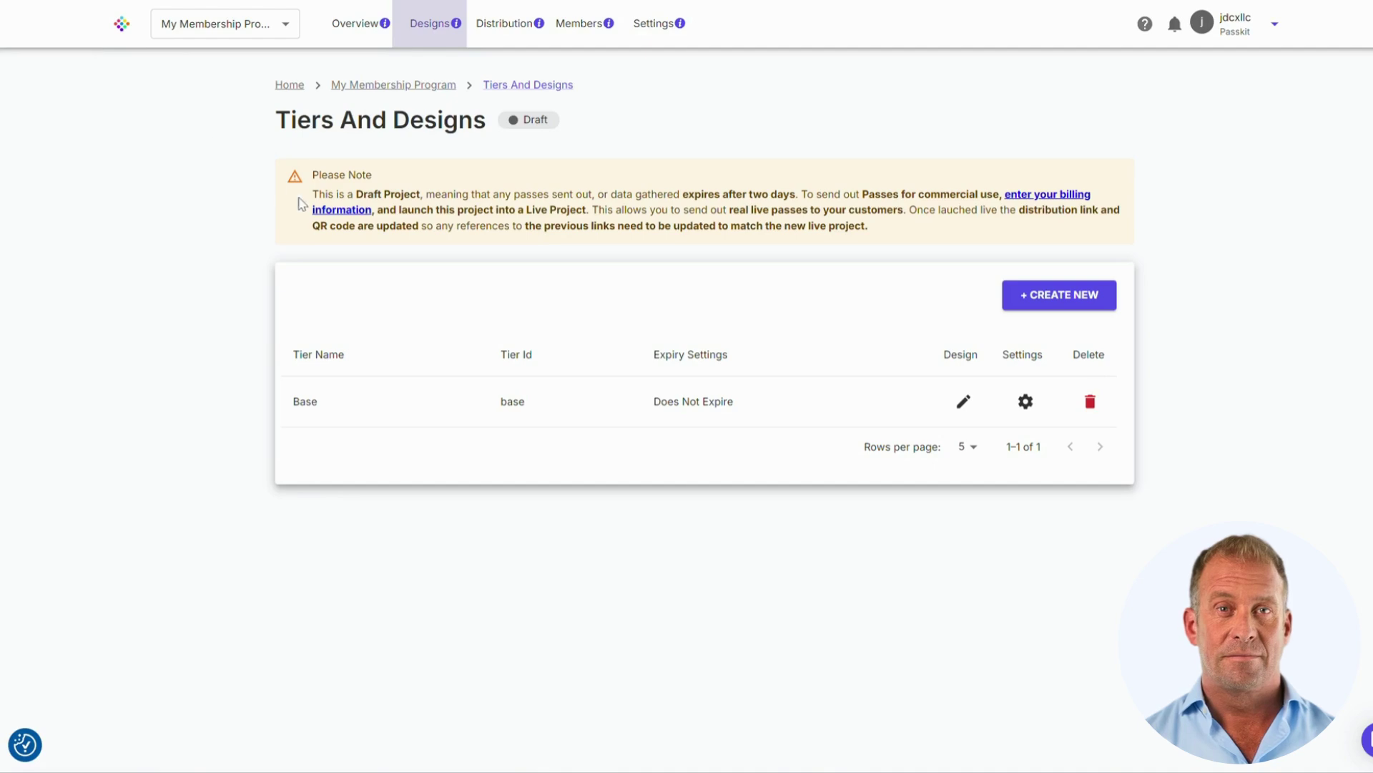
{"action": "left_click", "coordinate": [512, 30]}
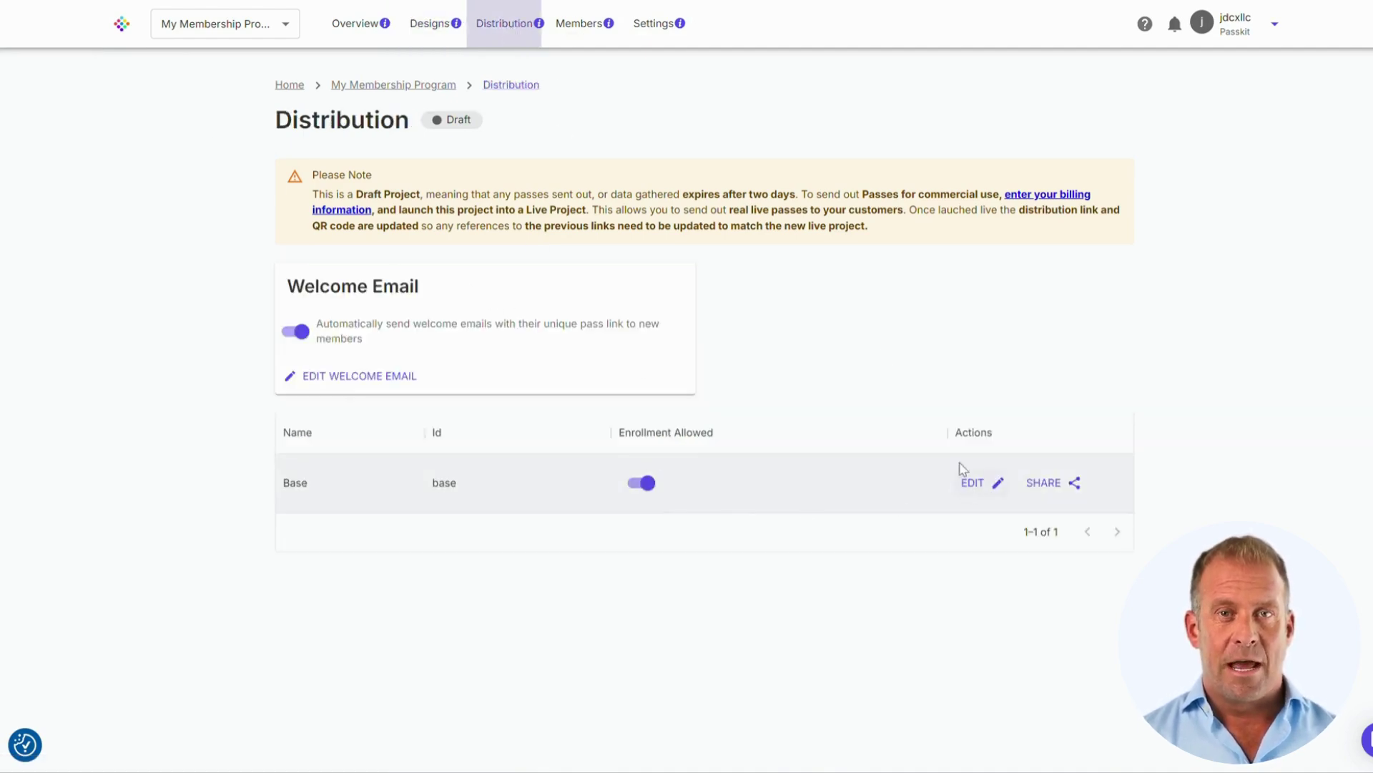
{"action": "left_click", "coordinate": [641, 25]}
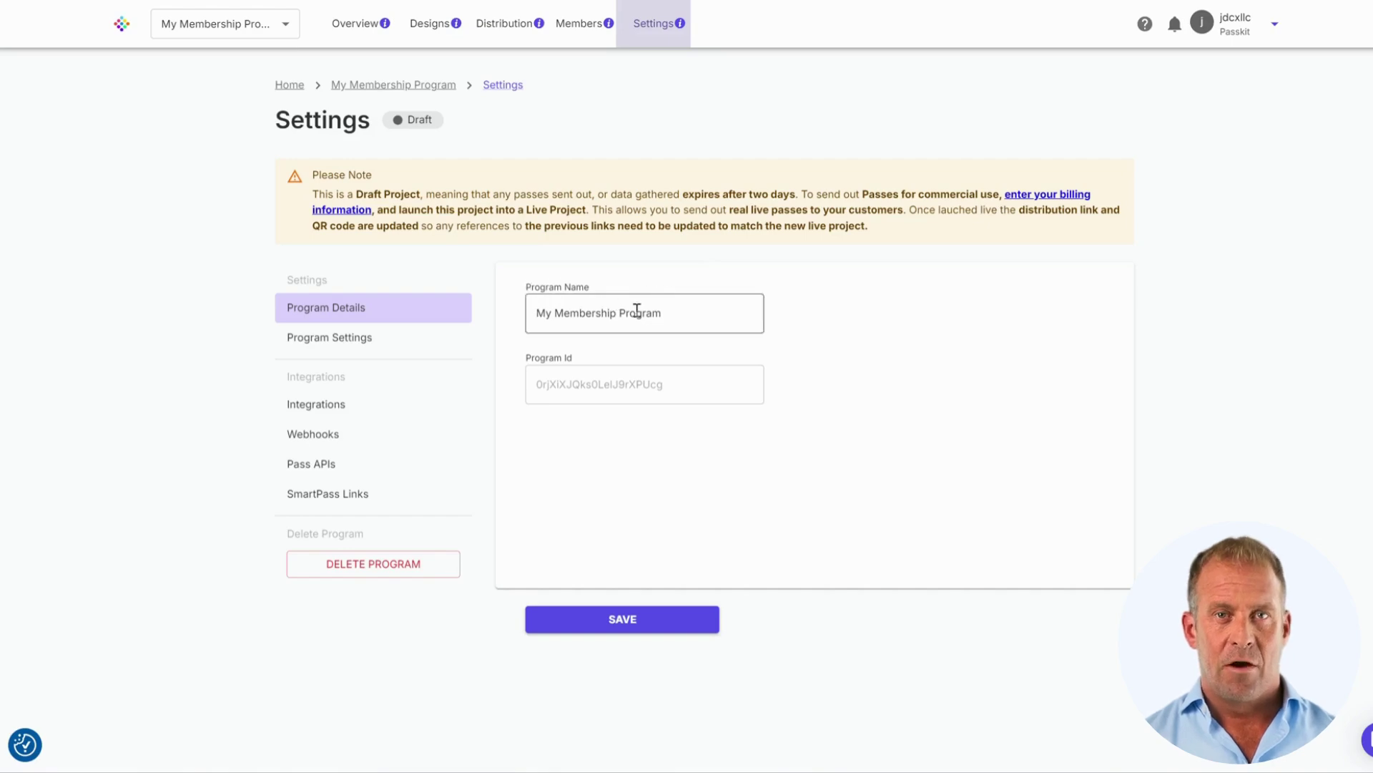
{"action": "left_click", "coordinate": [381, 349]}
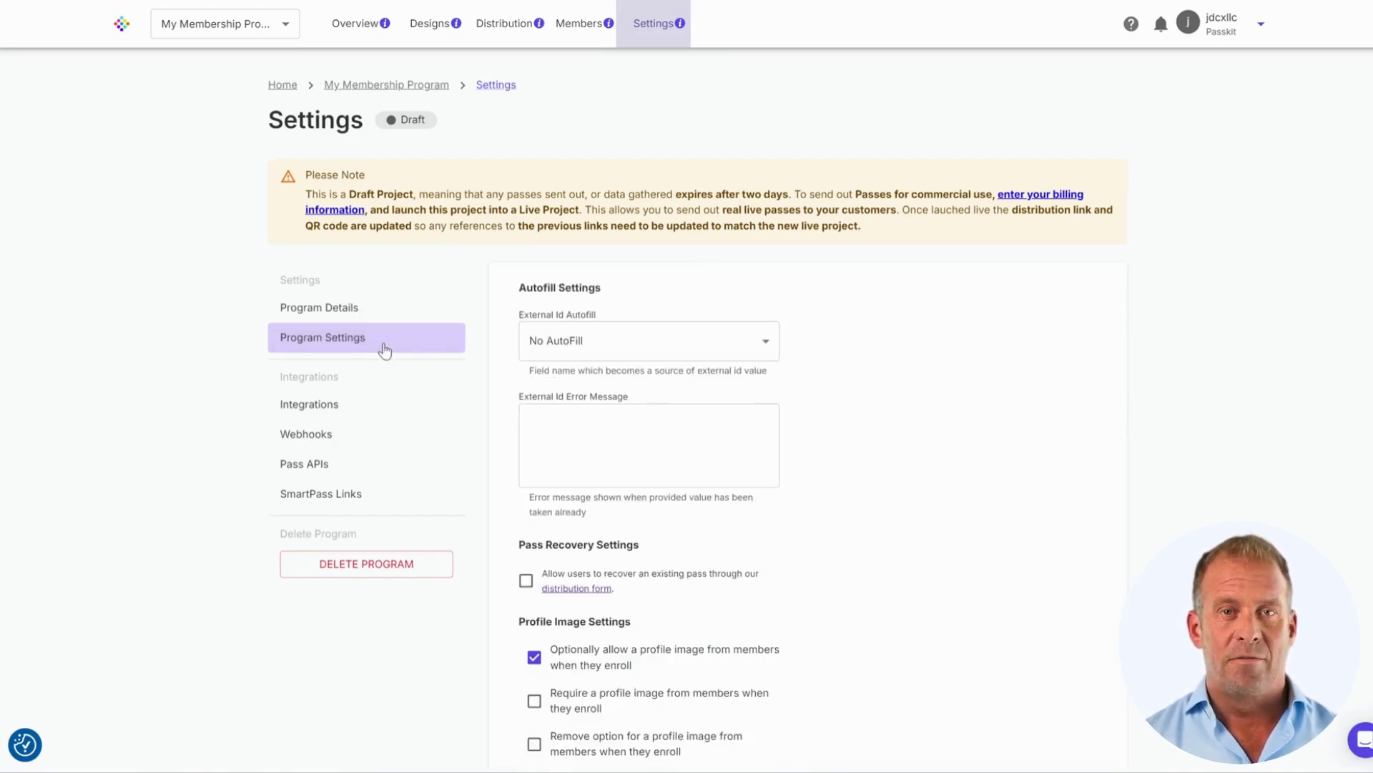
{"action": "scroll", "coordinate": [770, 429], "scroll_direction": "down", "scroll_amount": 8}
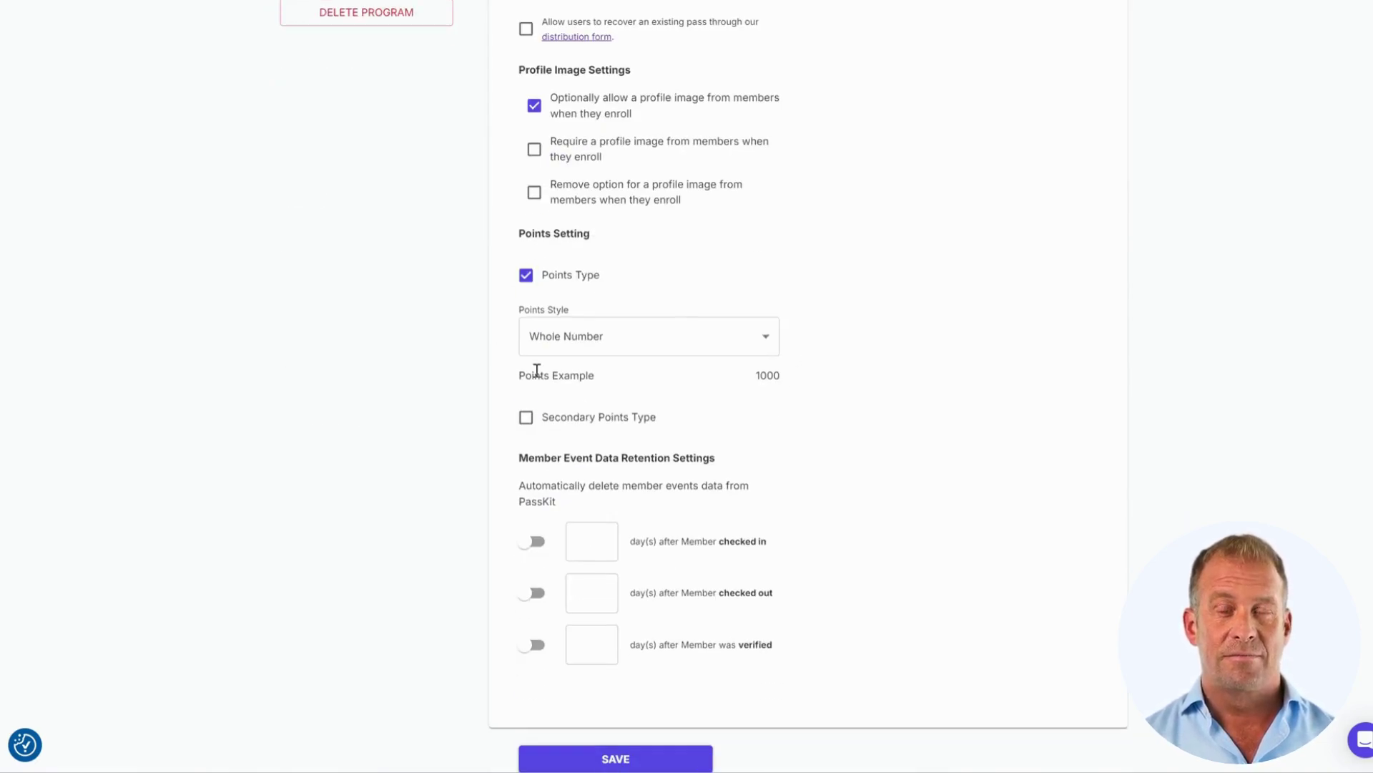
{"action": "left_click", "coordinate": [764, 341]}
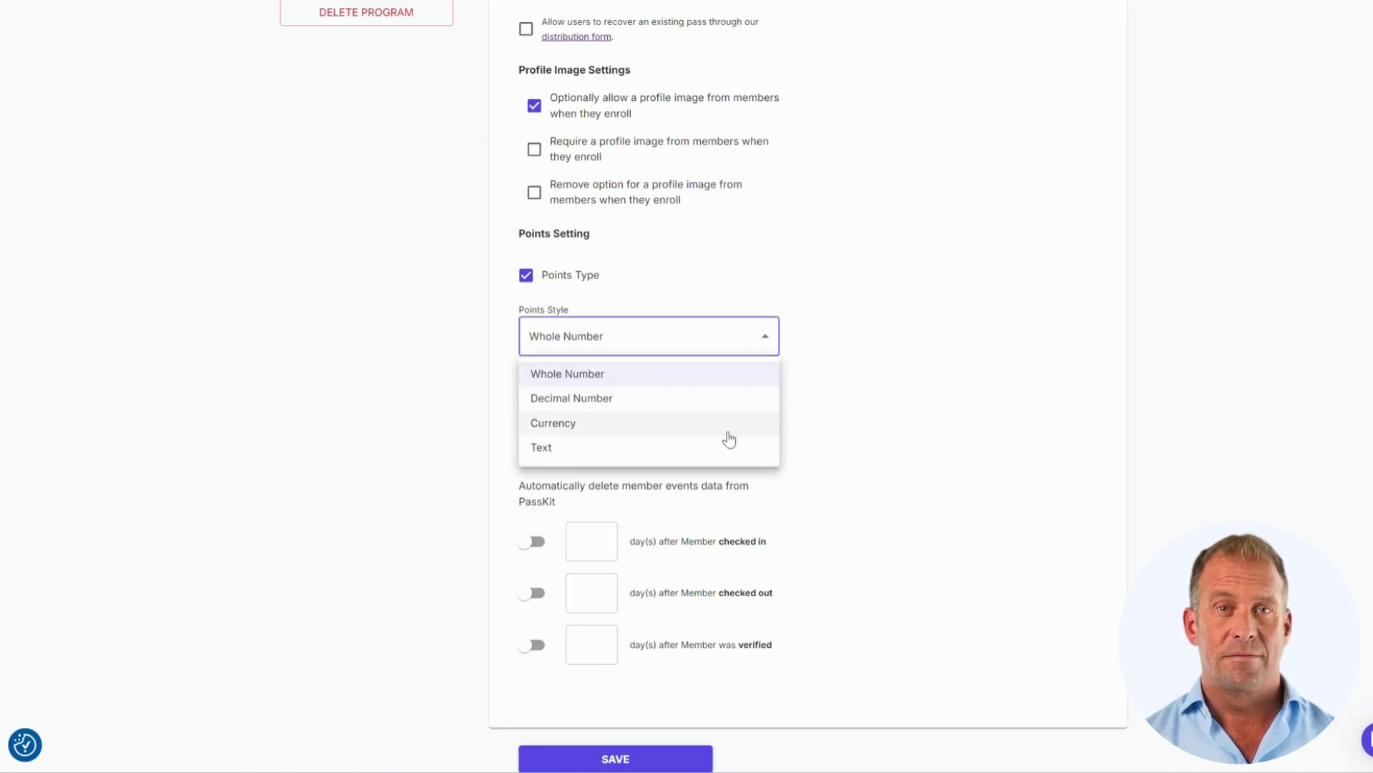
{"action": "left_click", "coordinate": [846, 493]}
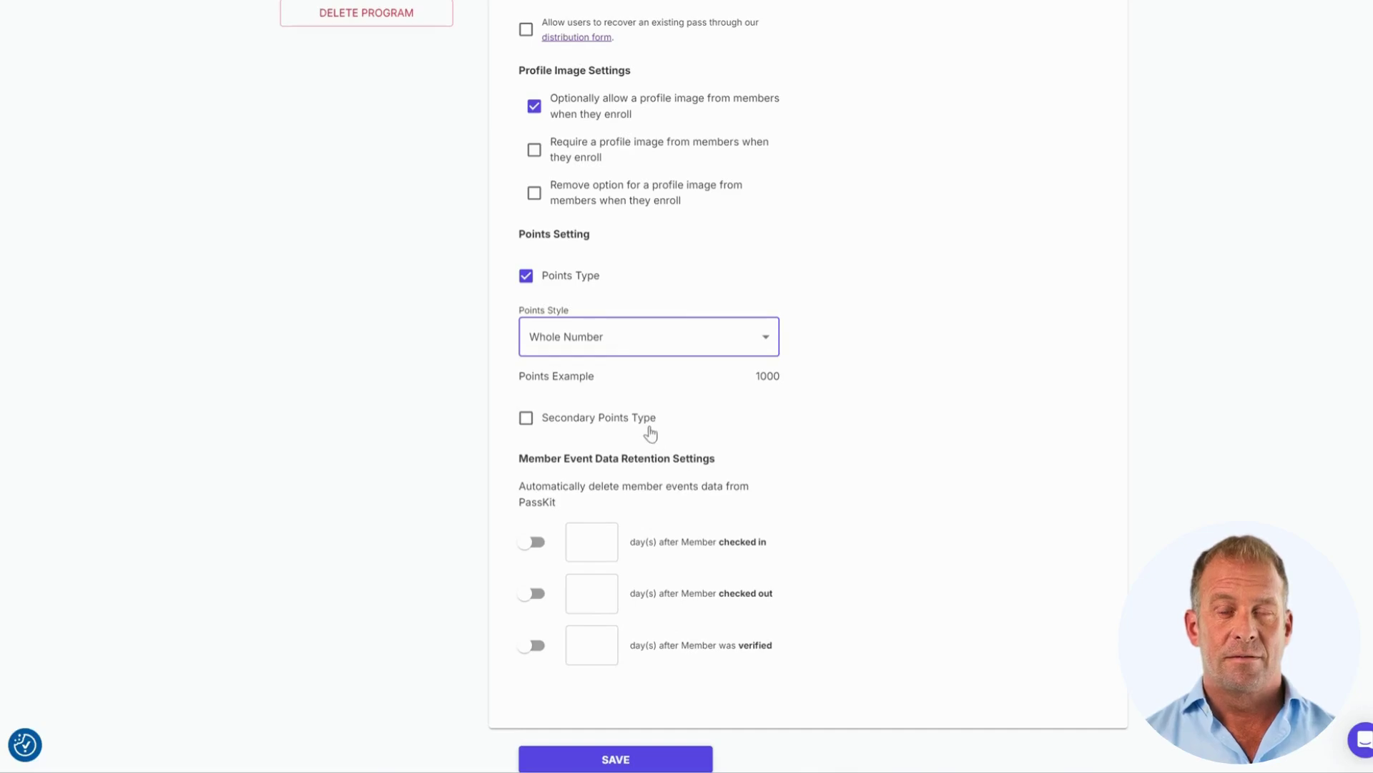
{"action": "scroll", "coordinate": [649, 432], "scroll_direction": "up", "scroll_amount": 7}
- Browse the Integrations, Webhooks and Pass APIs pages, ending on SmartPass Links
{"action": "left_click", "coordinate": [341, 406]}
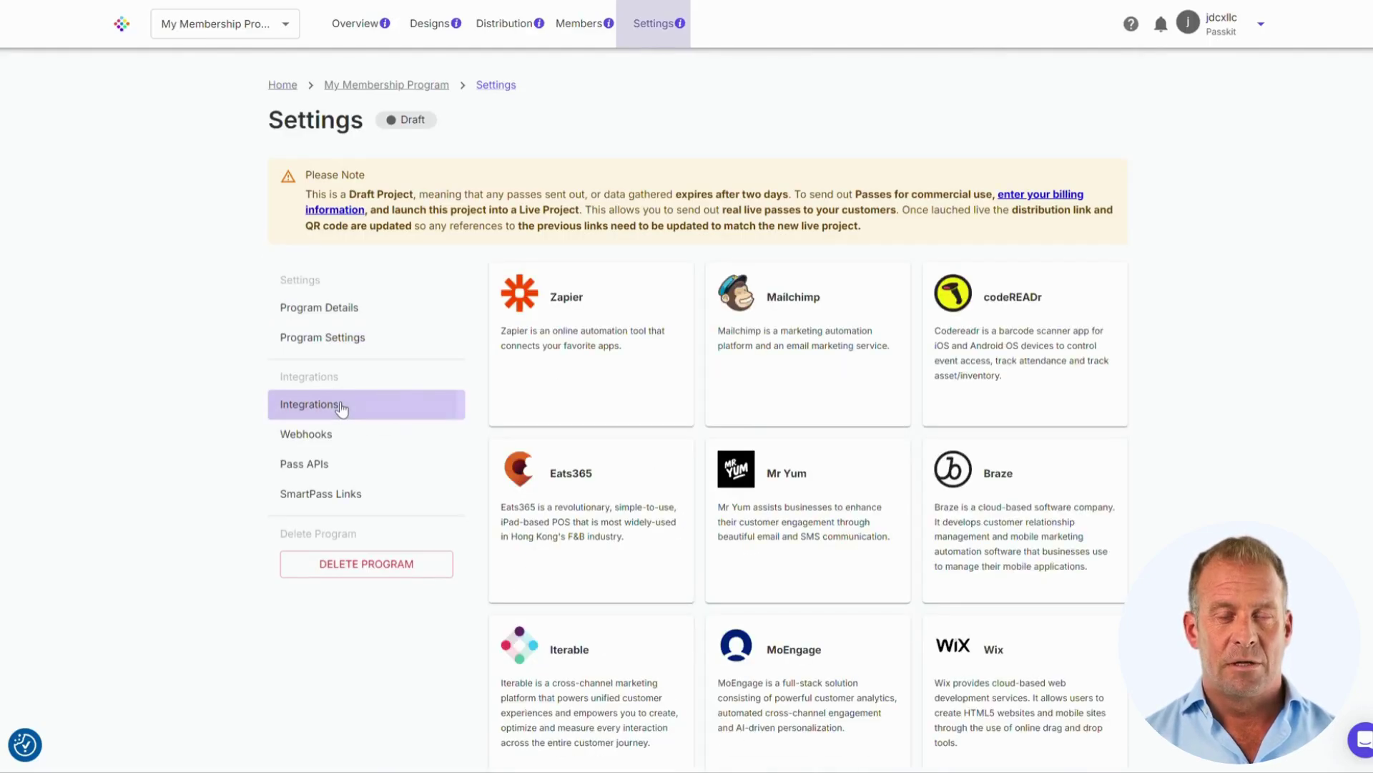
{"action": "scroll", "coordinate": [1157, 283], "scroll_direction": "down", "scroll_amount": 3}
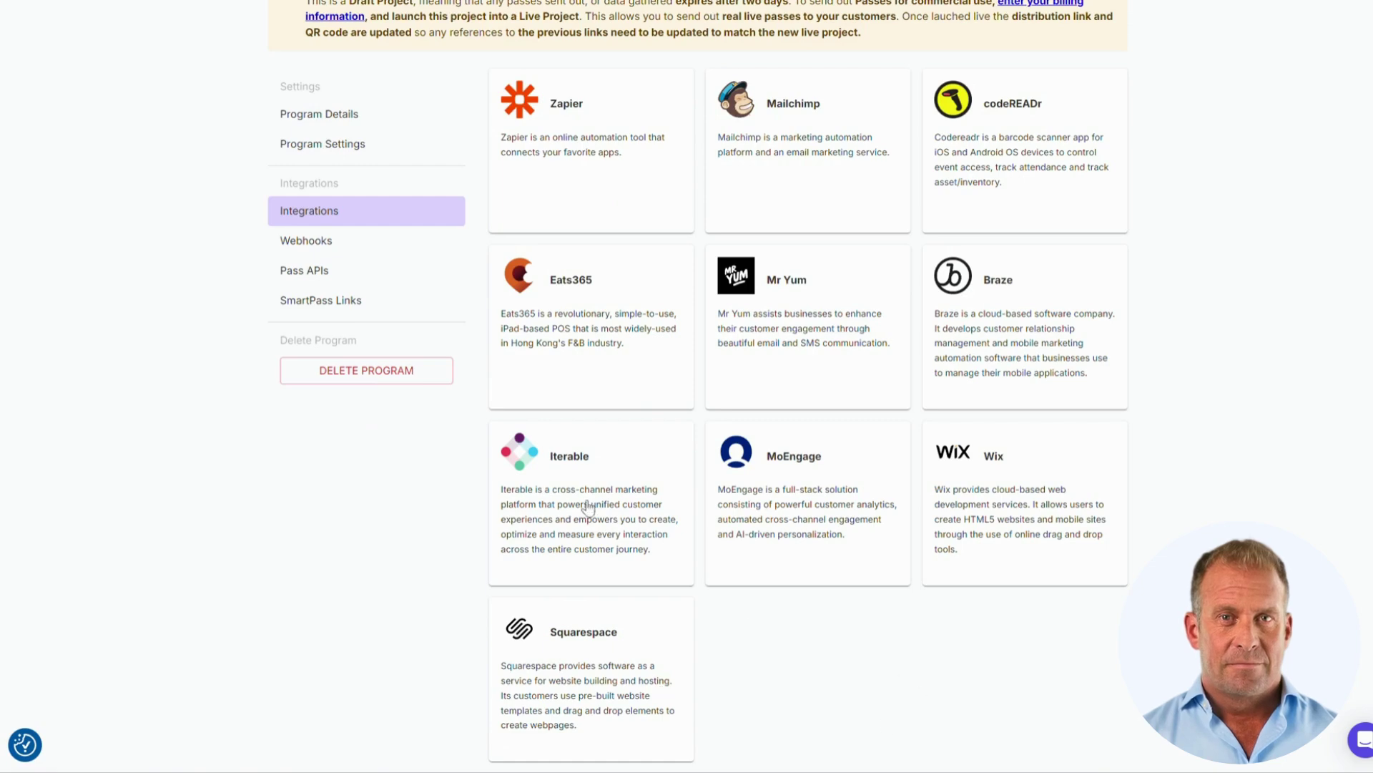
{"action": "left_click", "coordinate": [313, 241]}
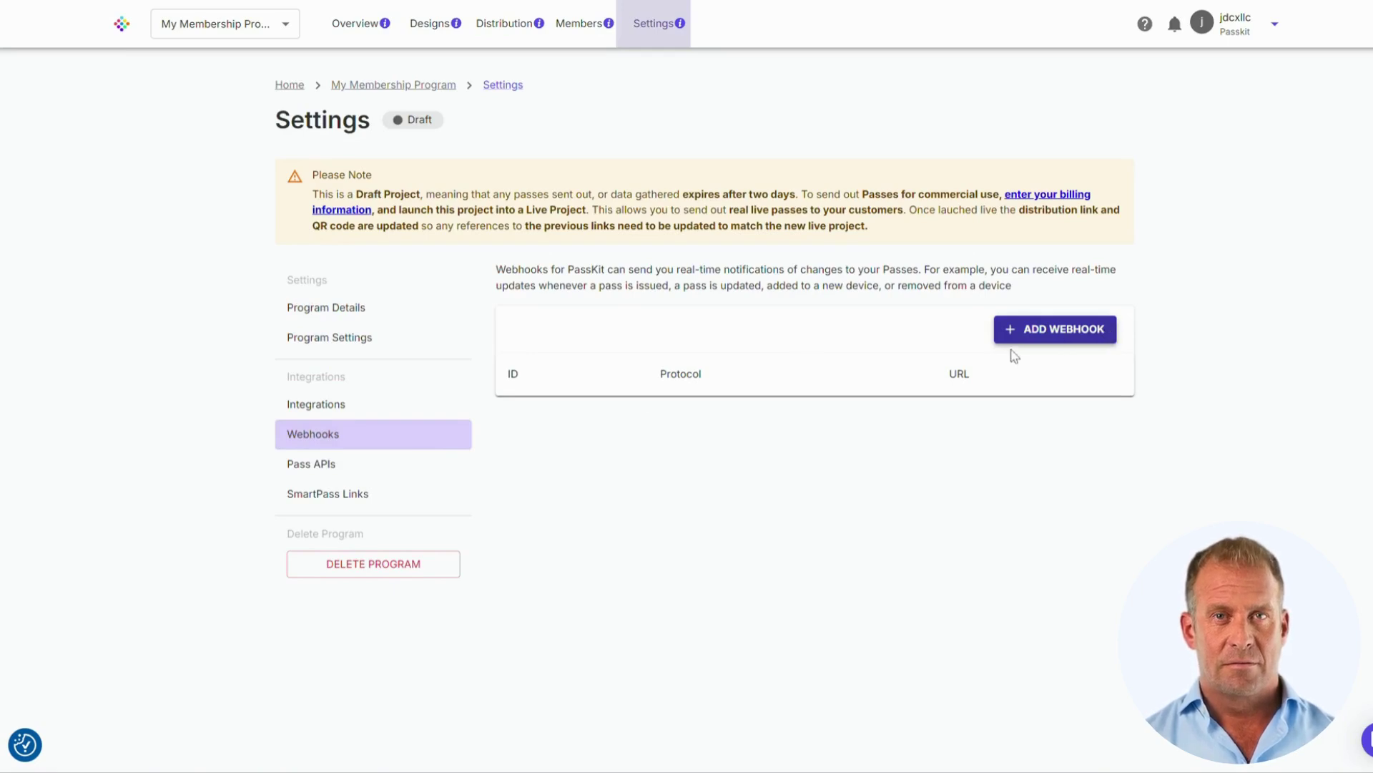
{"action": "left_click", "coordinate": [385, 470]}
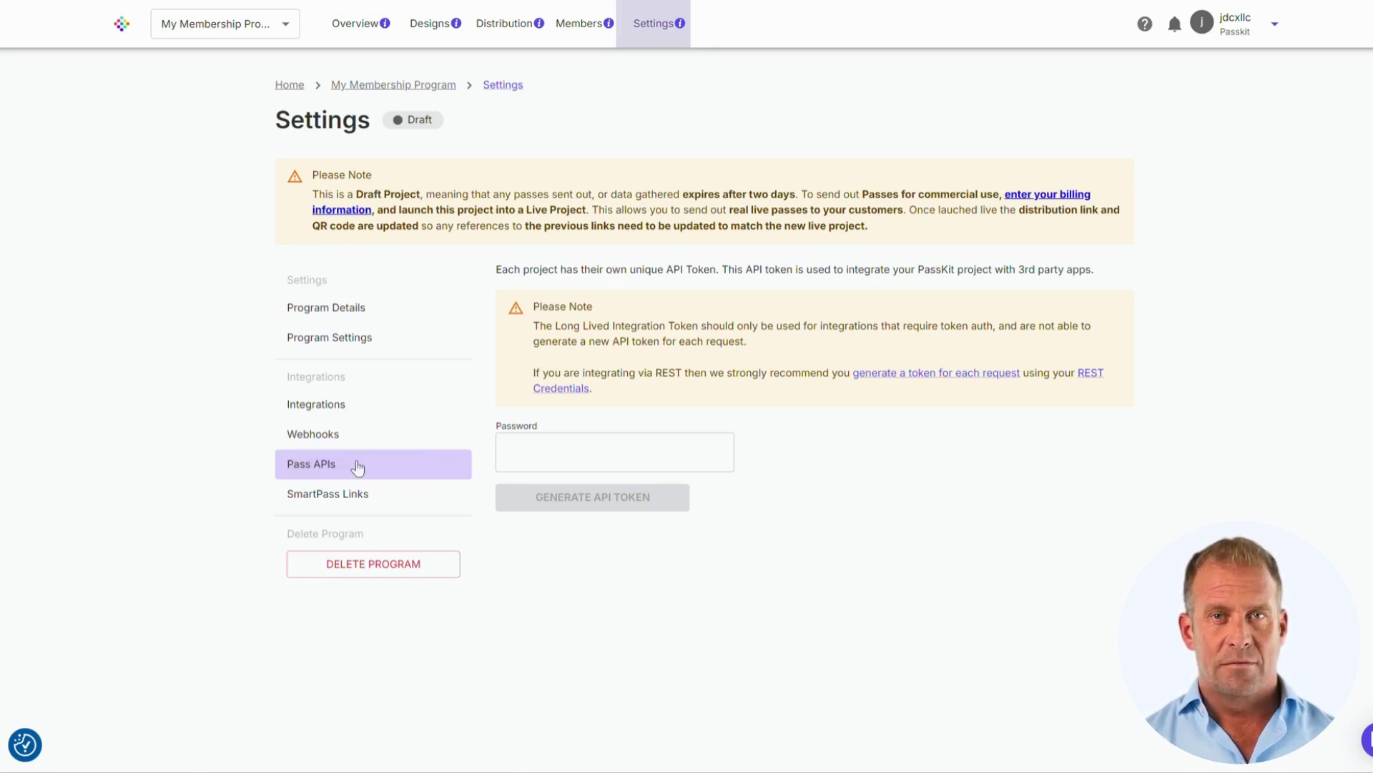
{"action": "left_click", "coordinate": [336, 493]}
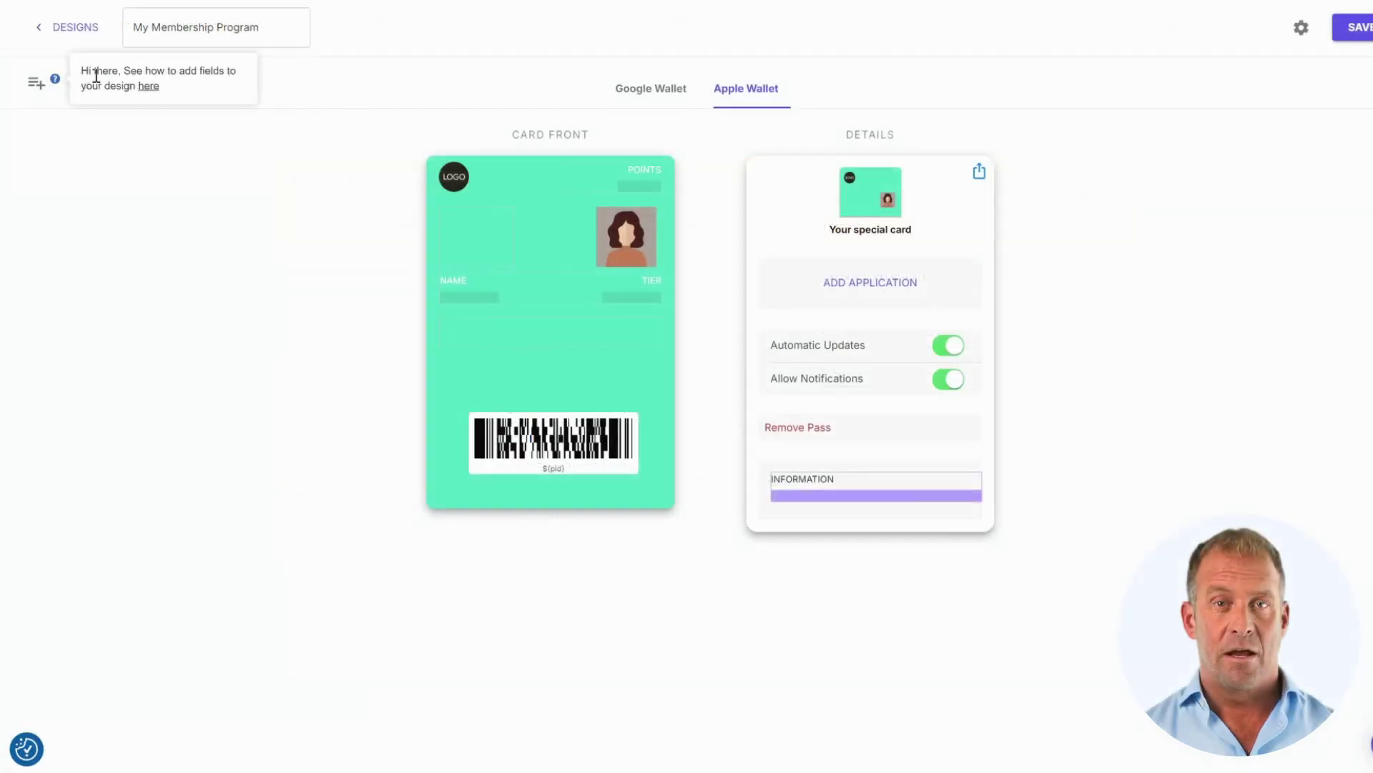
- In the pass theme, turn off the square logo option and add the Ascend Gym logo
{"action": "left_click", "coordinate": [113, 97]}
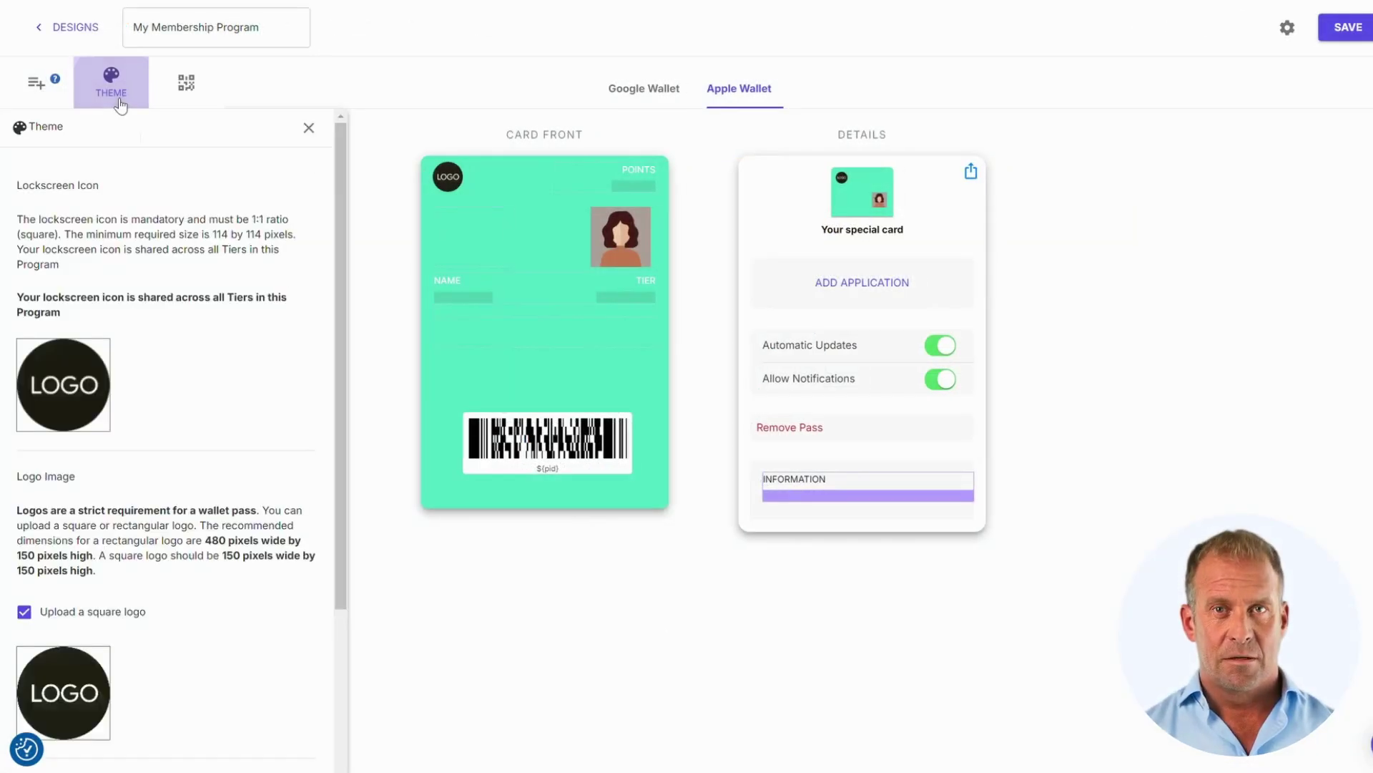
{"action": "scroll", "coordinate": [180, 343], "scroll_direction": "down", "scroll_amount": 3}
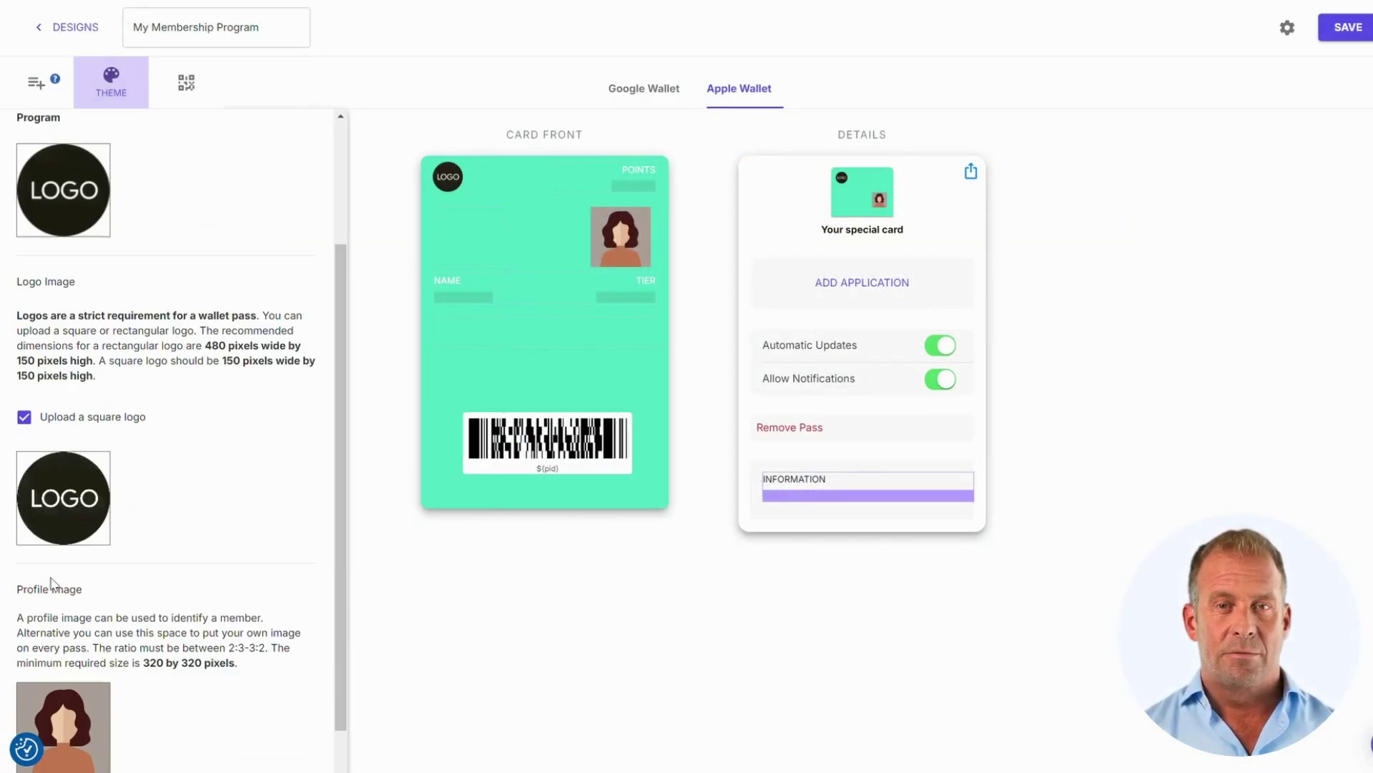
{"action": "left_click", "coordinate": [69, 425]}
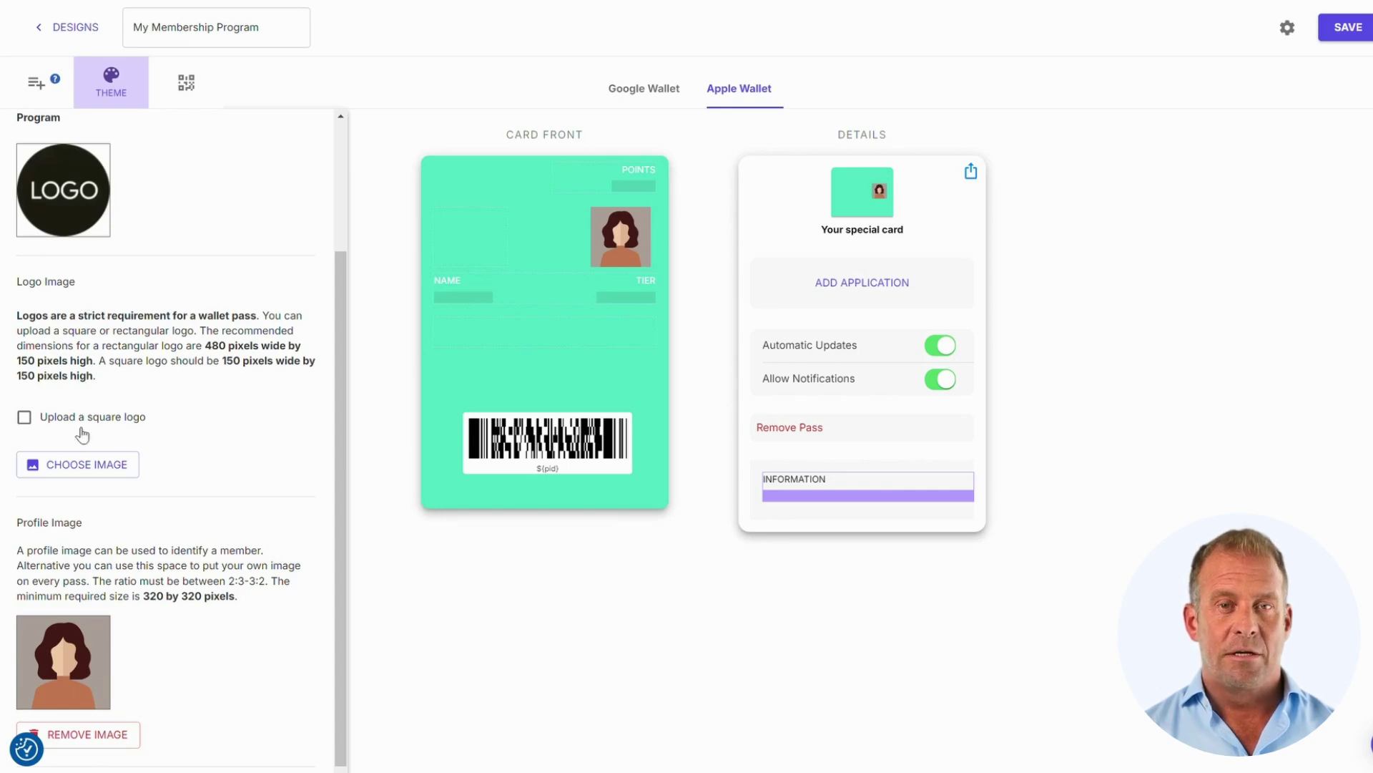
{"action": "left_click", "coordinate": [89, 465]}
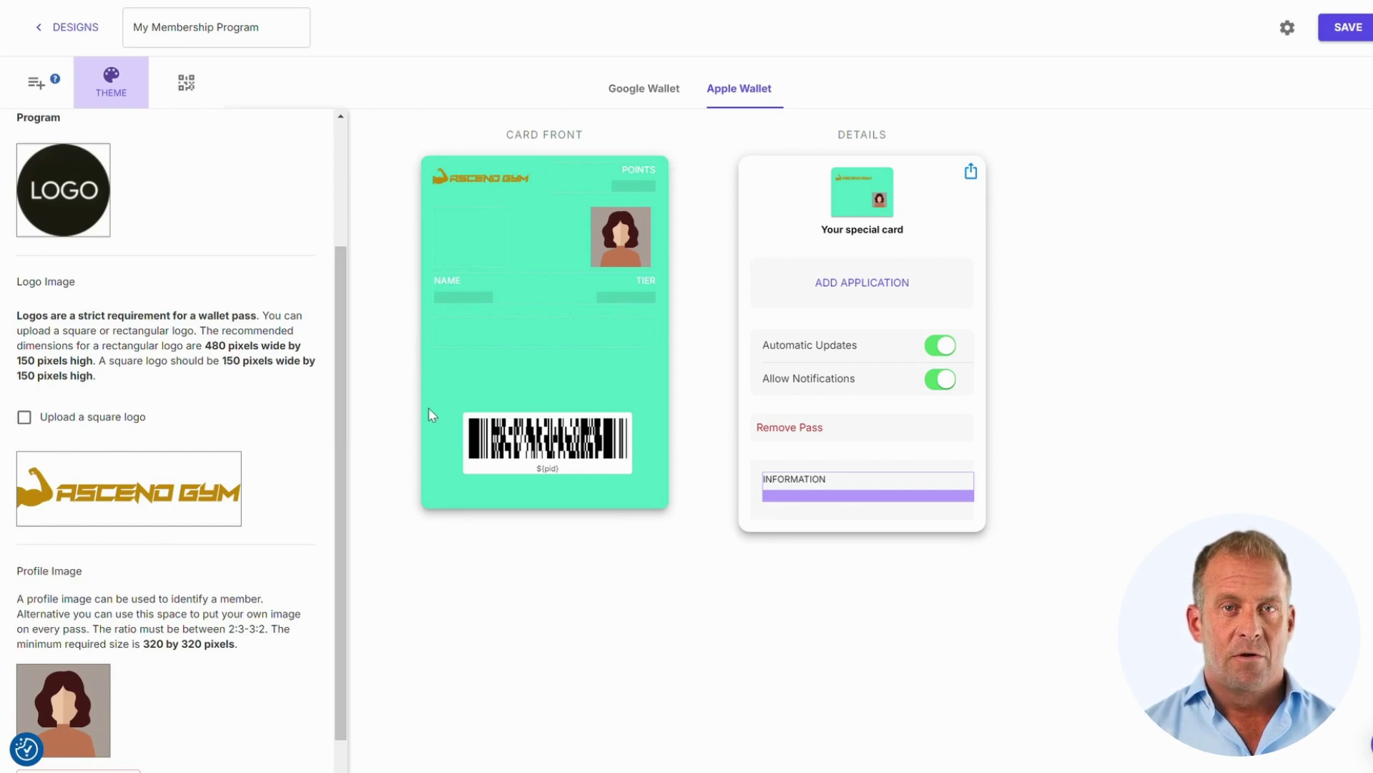
- Choose the woman's portrait, adjust its crop and set it as the card's profile image
{"action": "scroll", "coordinate": [261, 397], "scroll_direction": "down", "scroll_amount": 3}
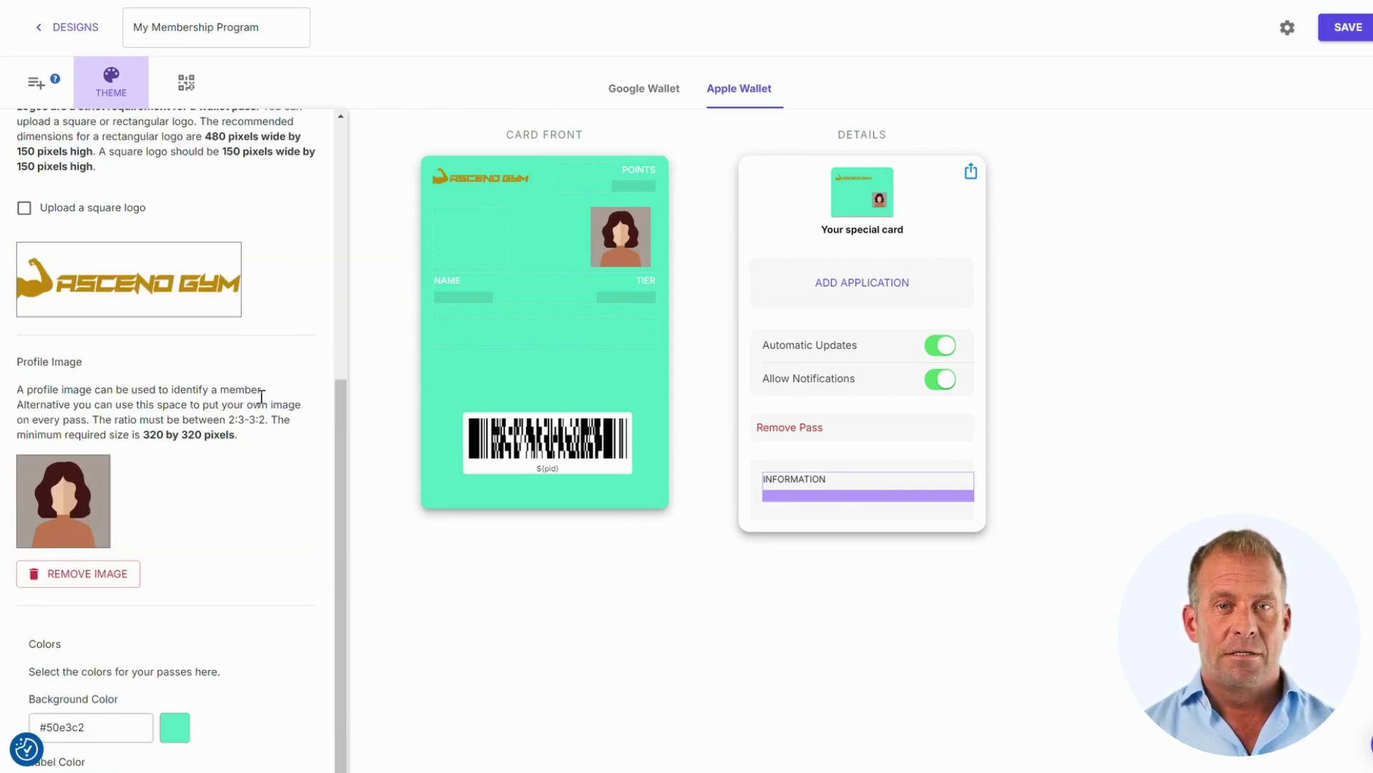
{"action": "left_click", "coordinate": [58, 505]}
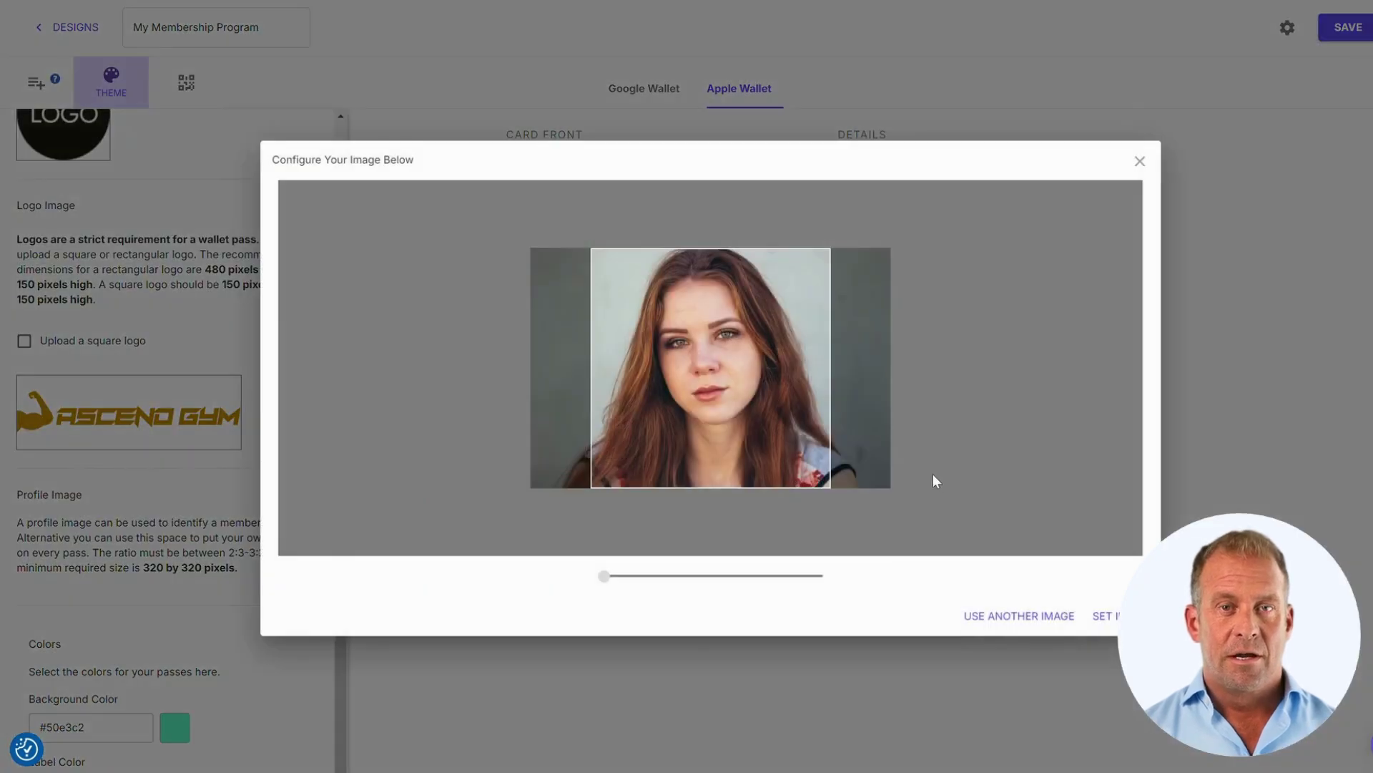
{"action": "left_click_drag", "start_coordinate": [737, 414], "coordinate": [735, 414]}
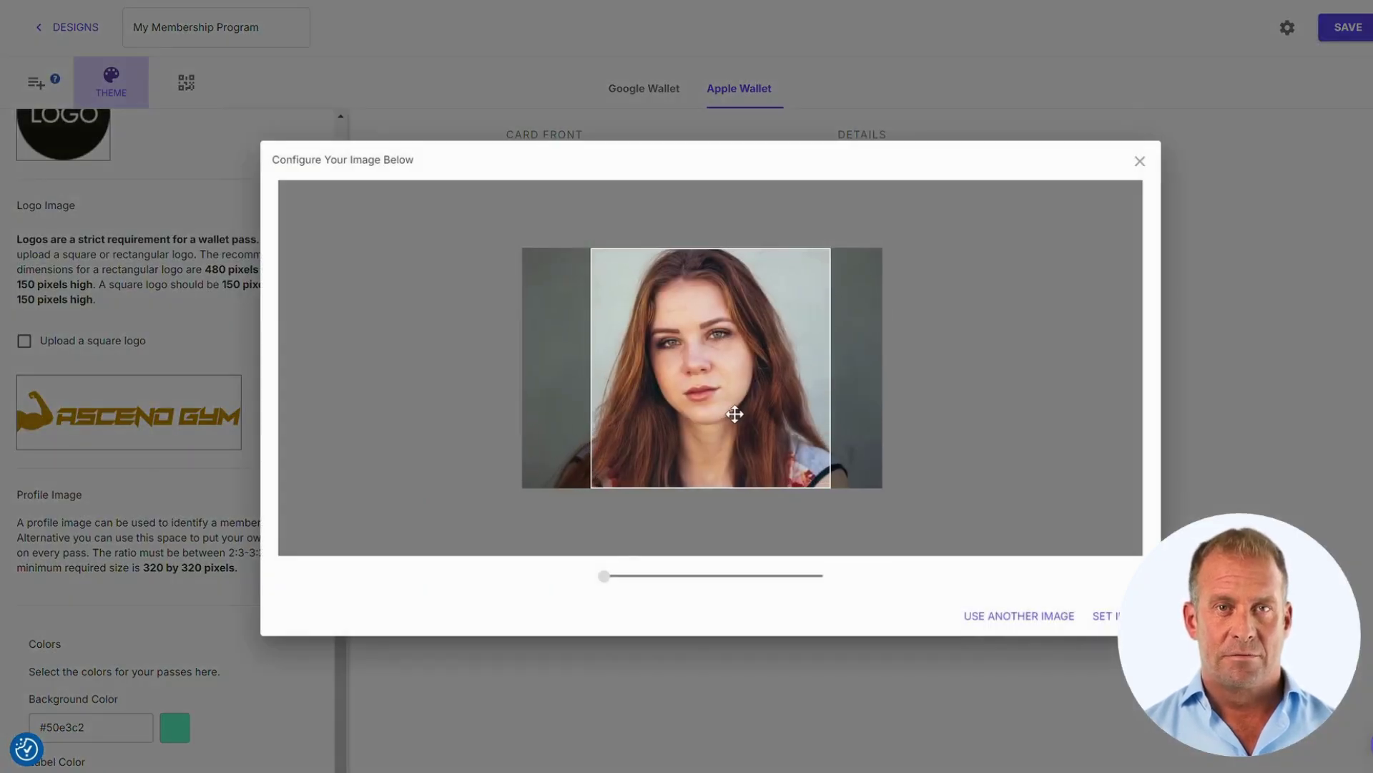
{"action": "left_click", "coordinate": [1104, 615]}
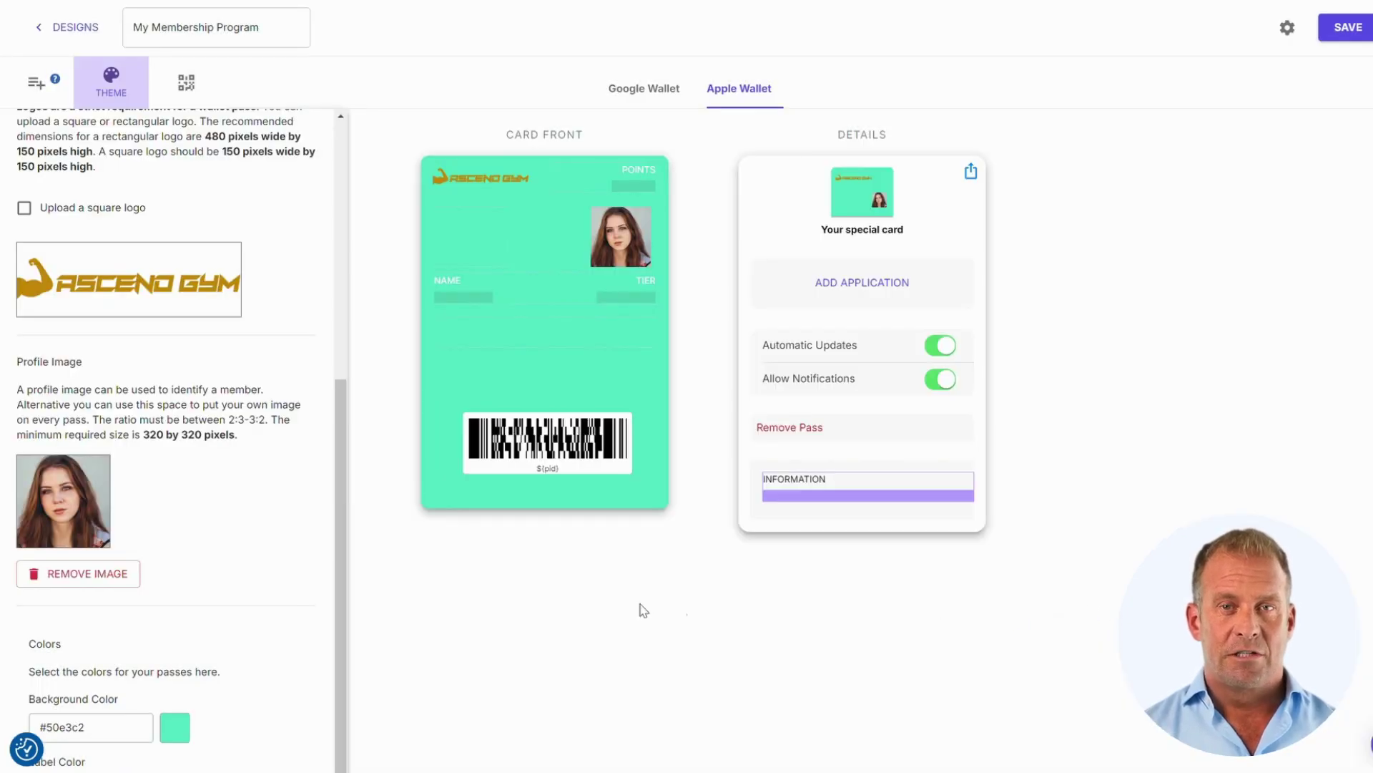
{"action": "scroll", "coordinate": [370, 478], "scroll_direction": "down", "scroll_amount": 3}
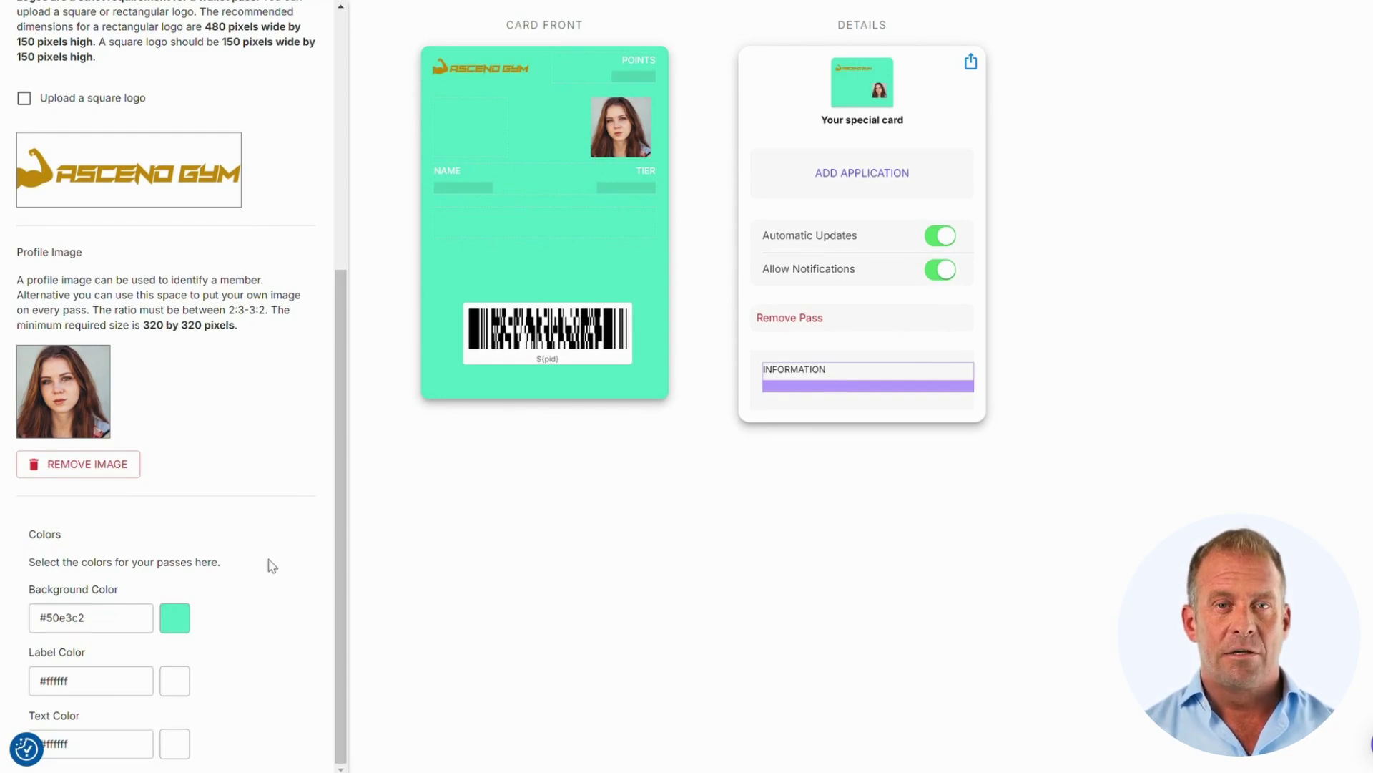
- Set the card background colour to #353544 after trying several darker and lighter shades
{"action": "left_click", "coordinate": [164, 617]}
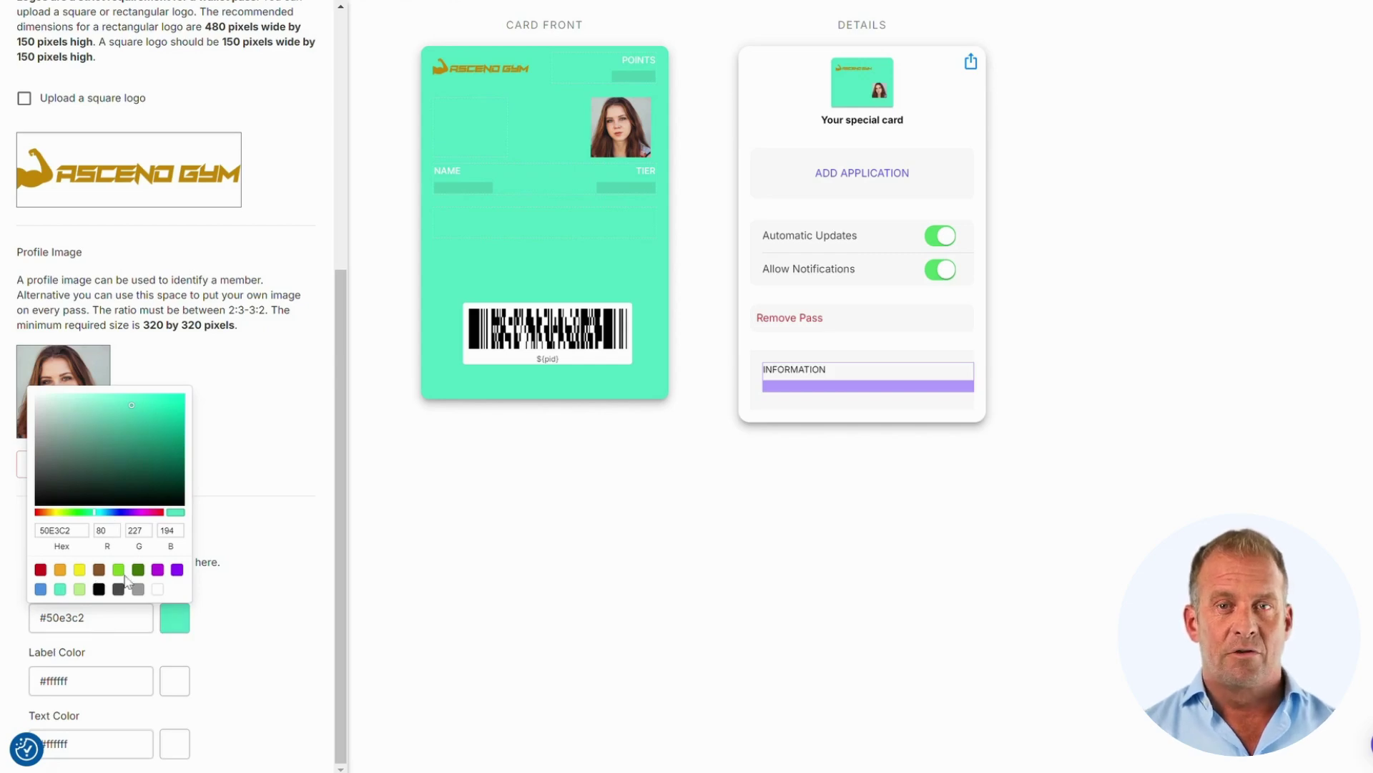
{"action": "left_click", "coordinate": [122, 455]}
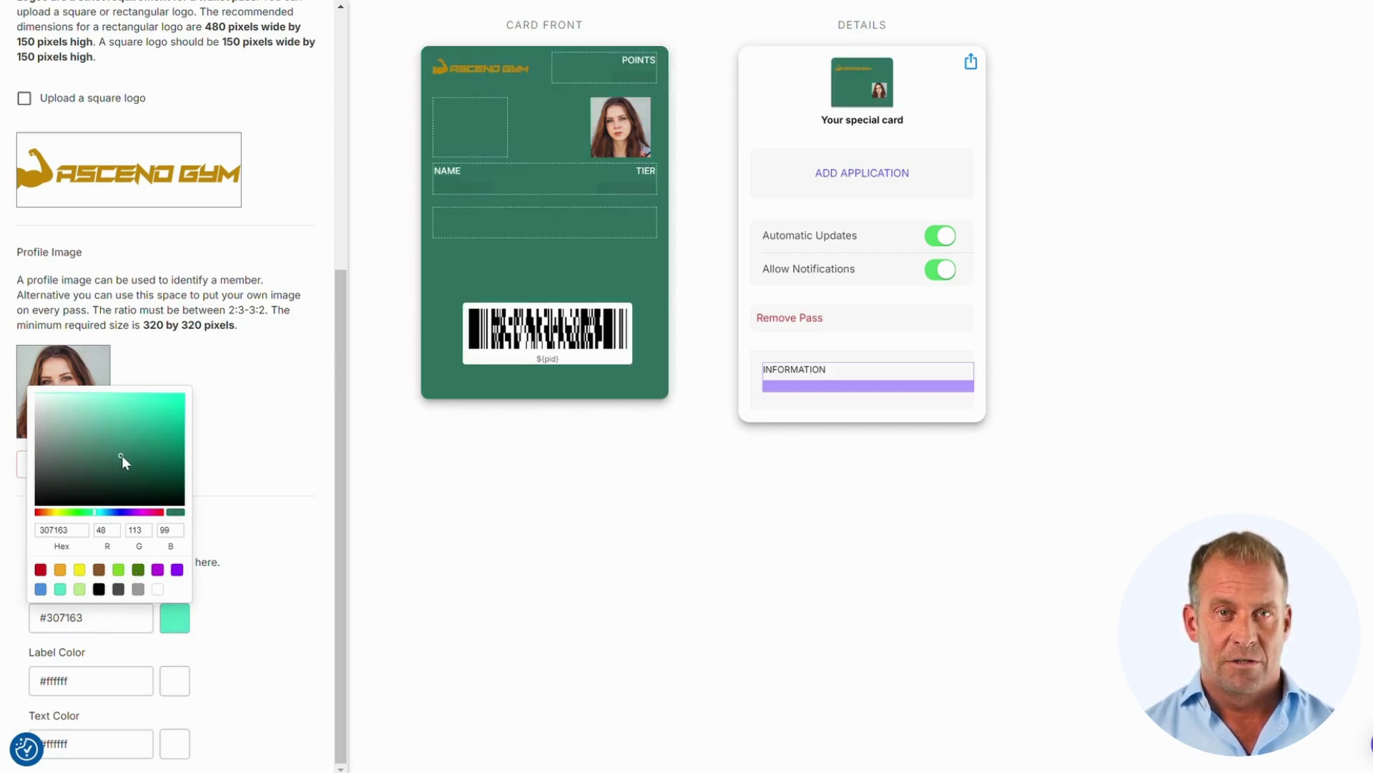
{"action": "left_click", "coordinate": [90, 437]}
{"action": "left_click", "coordinate": [149, 479]}
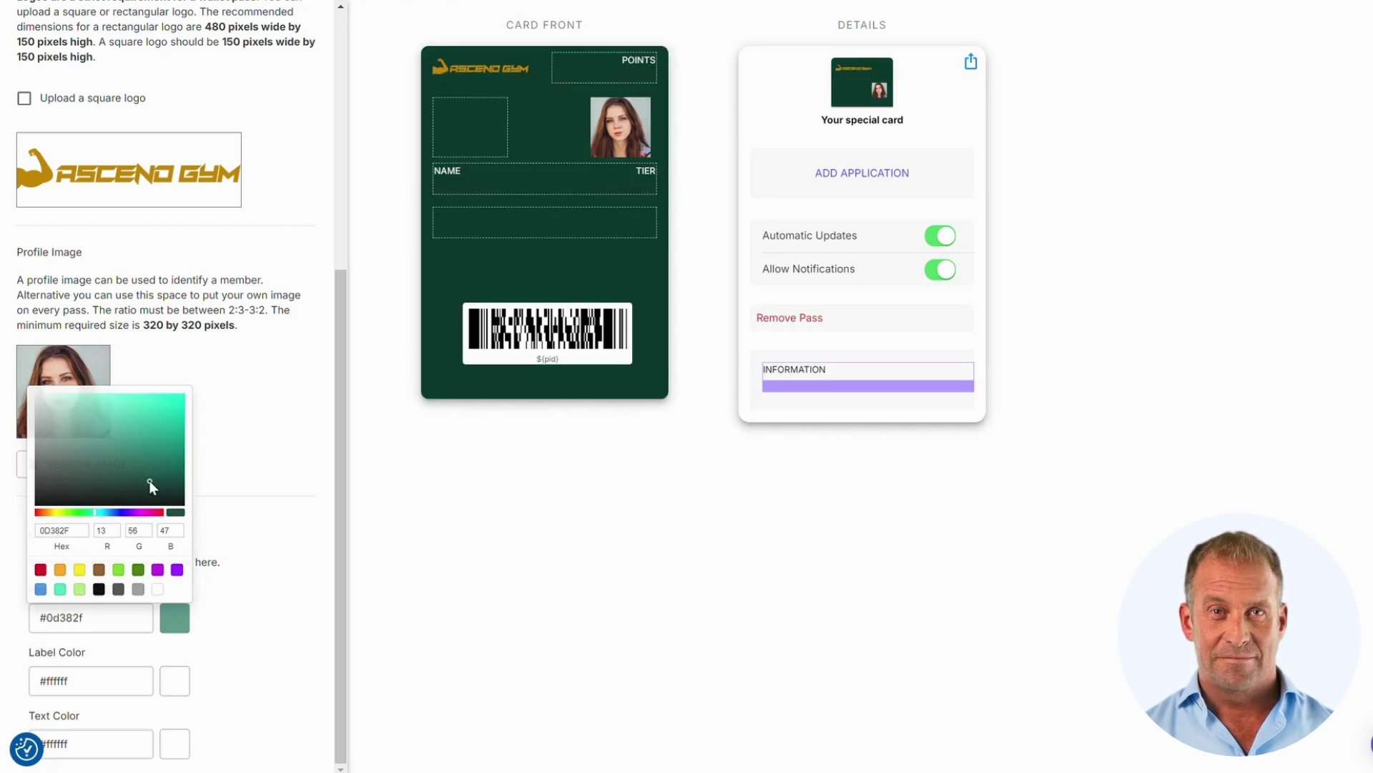
{"action": "left_click", "coordinate": [176, 617]}
{"action": "left_click", "coordinate": [110, 453]}
{"action": "left_click", "coordinate": [157, 432]}
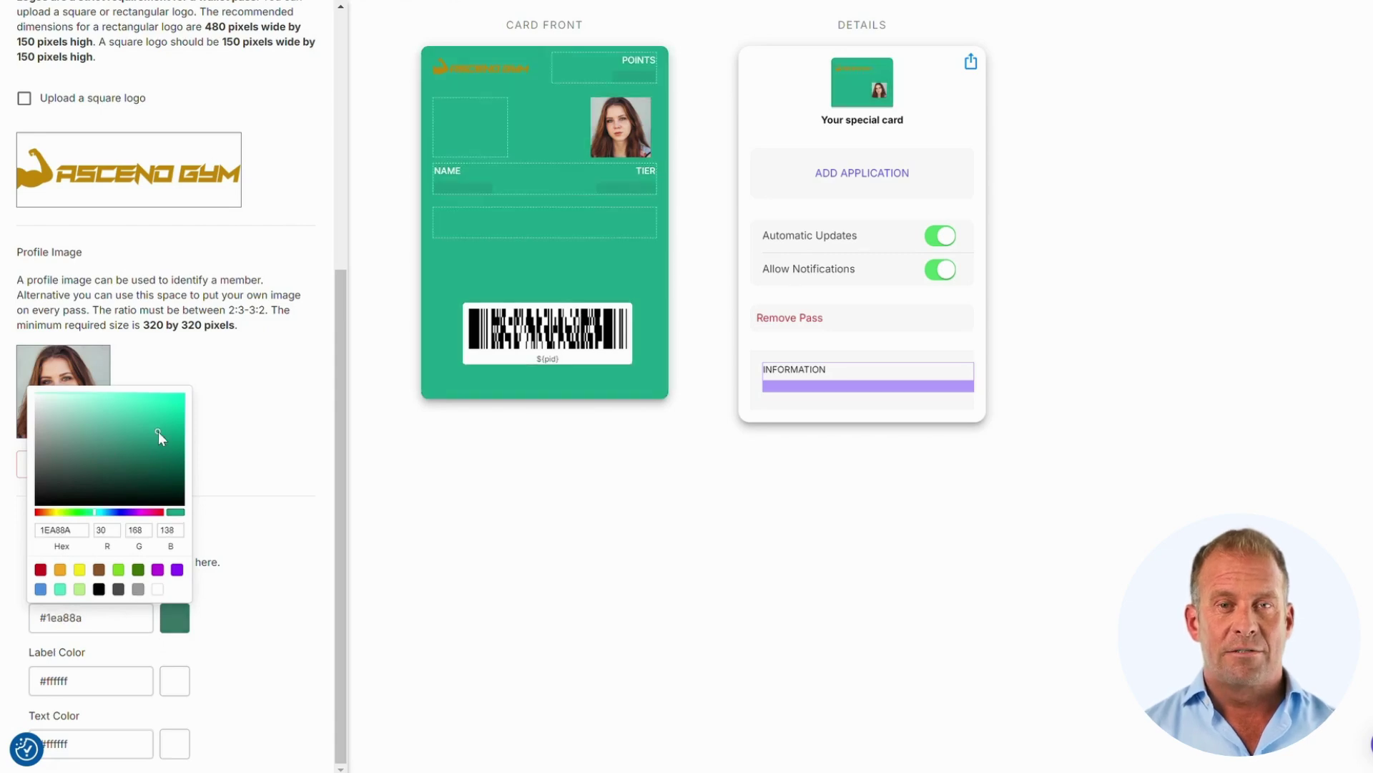
{"action": "left_click", "coordinate": [100, 422]}
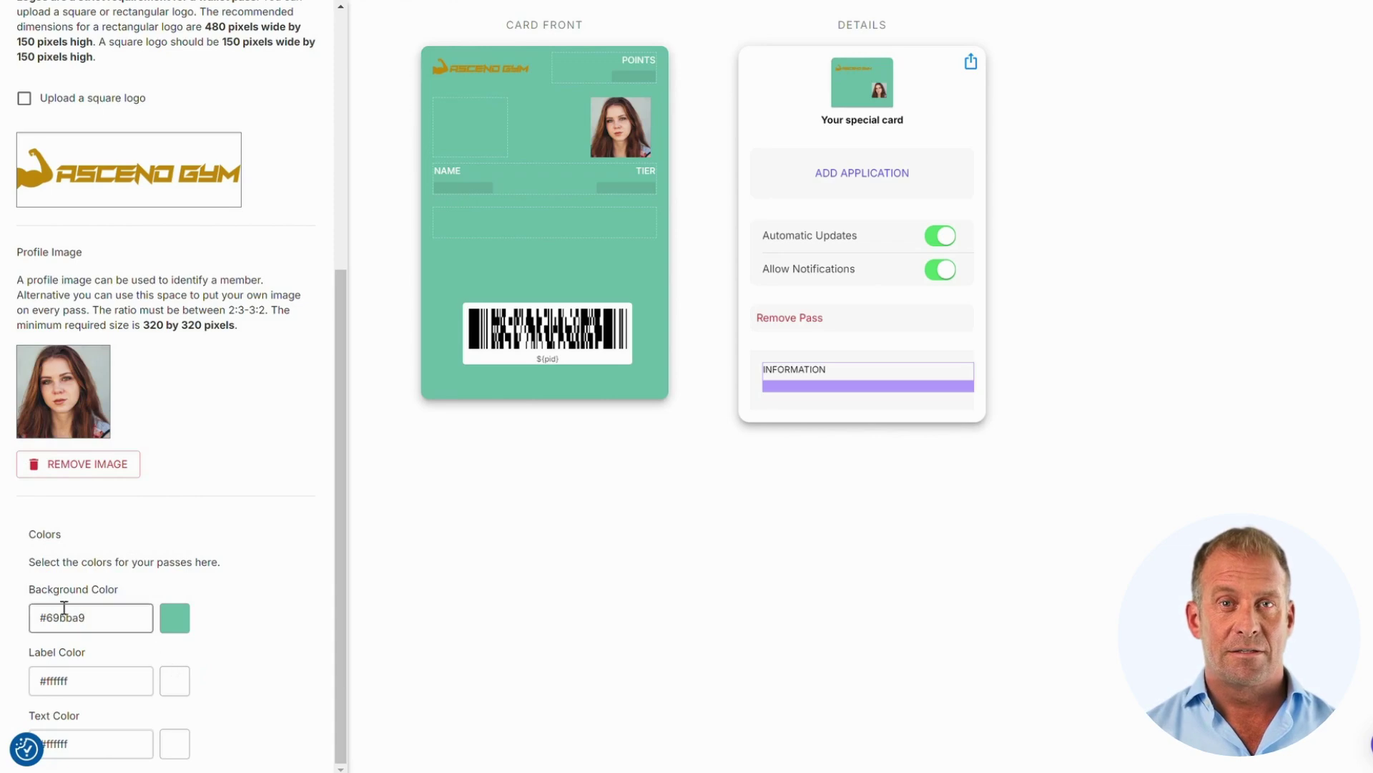
{"action": "left_click", "coordinate": [83, 621]}
{"action": "key", "text": "ctrl+a"}
{"action": "type", "text": "#3"}
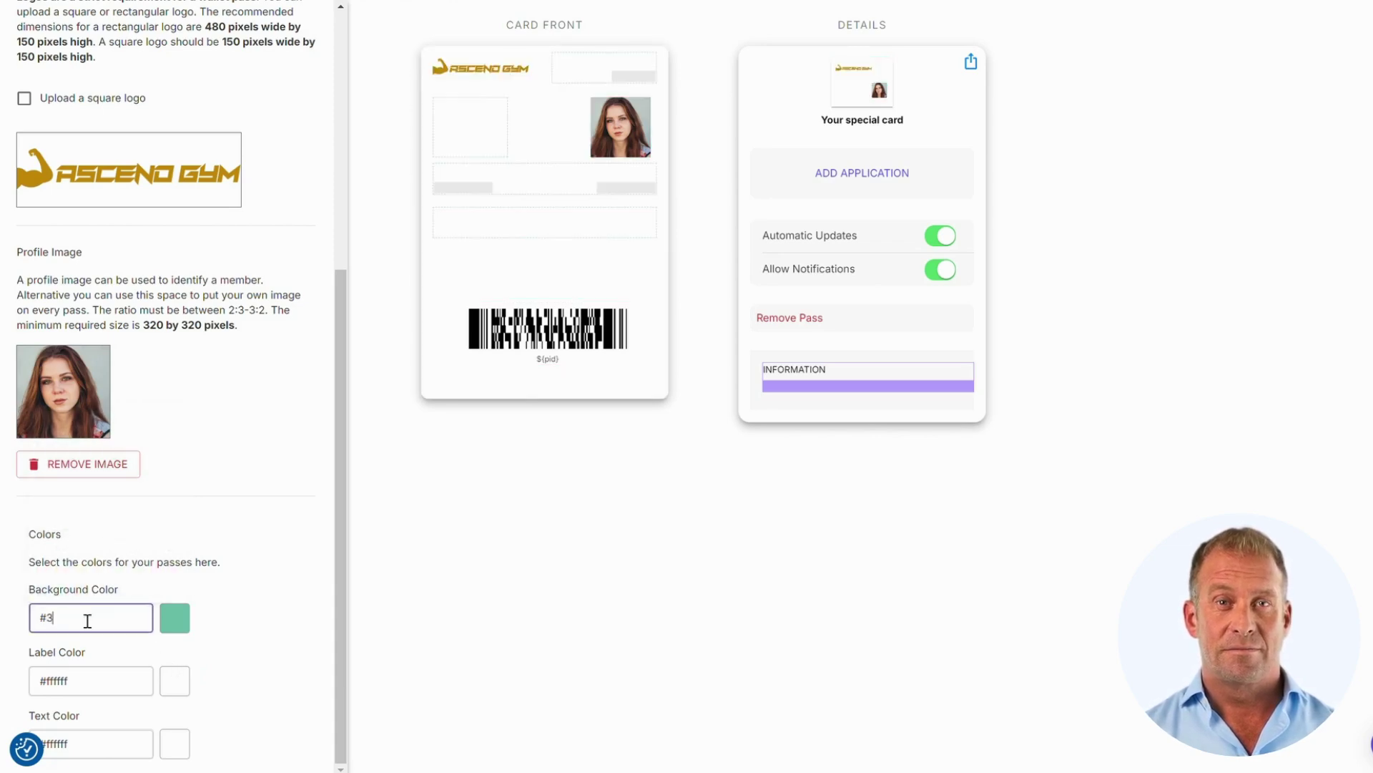
{"action": "type", "text": "53544"}
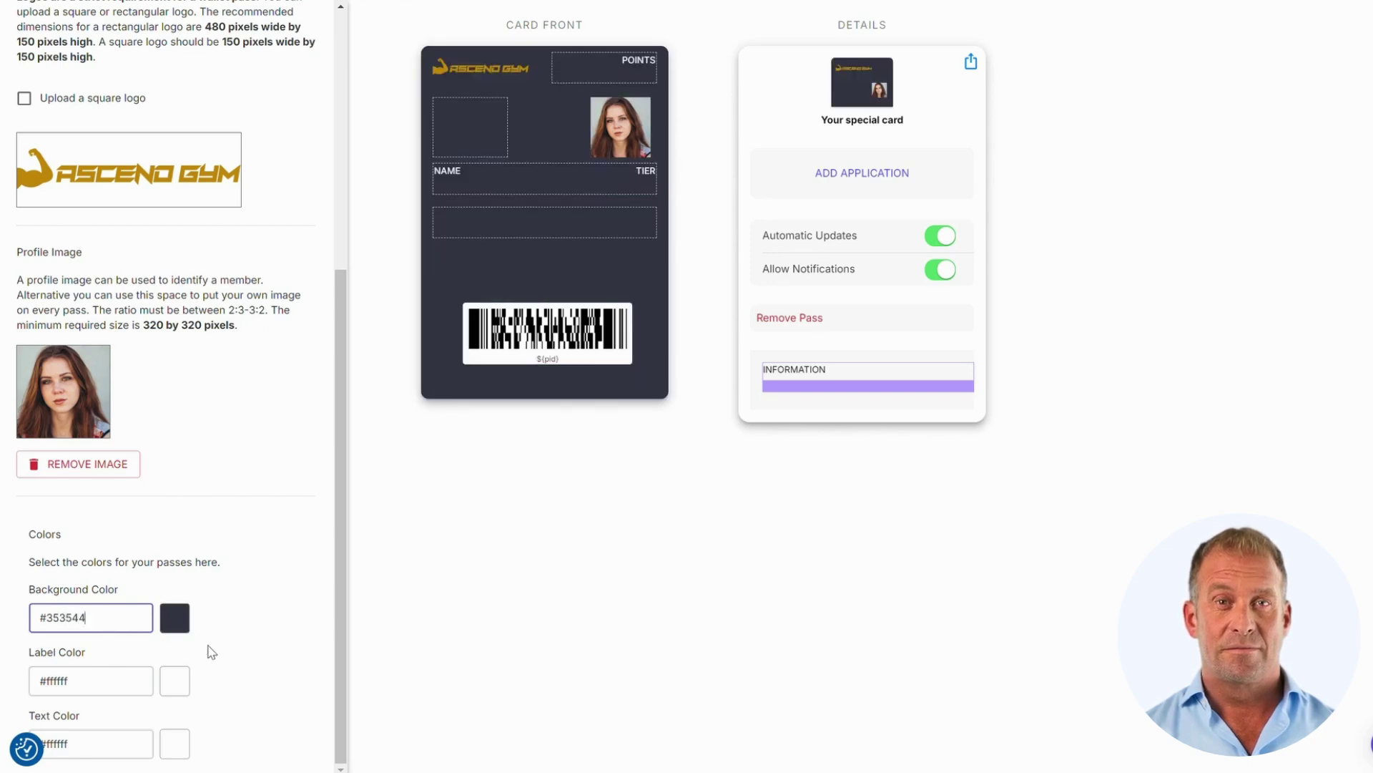
- Set the label colour to #c58709 and the text colour to grey #bbb4b4
{"action": "double_click", "coordinate": [126, 674]}
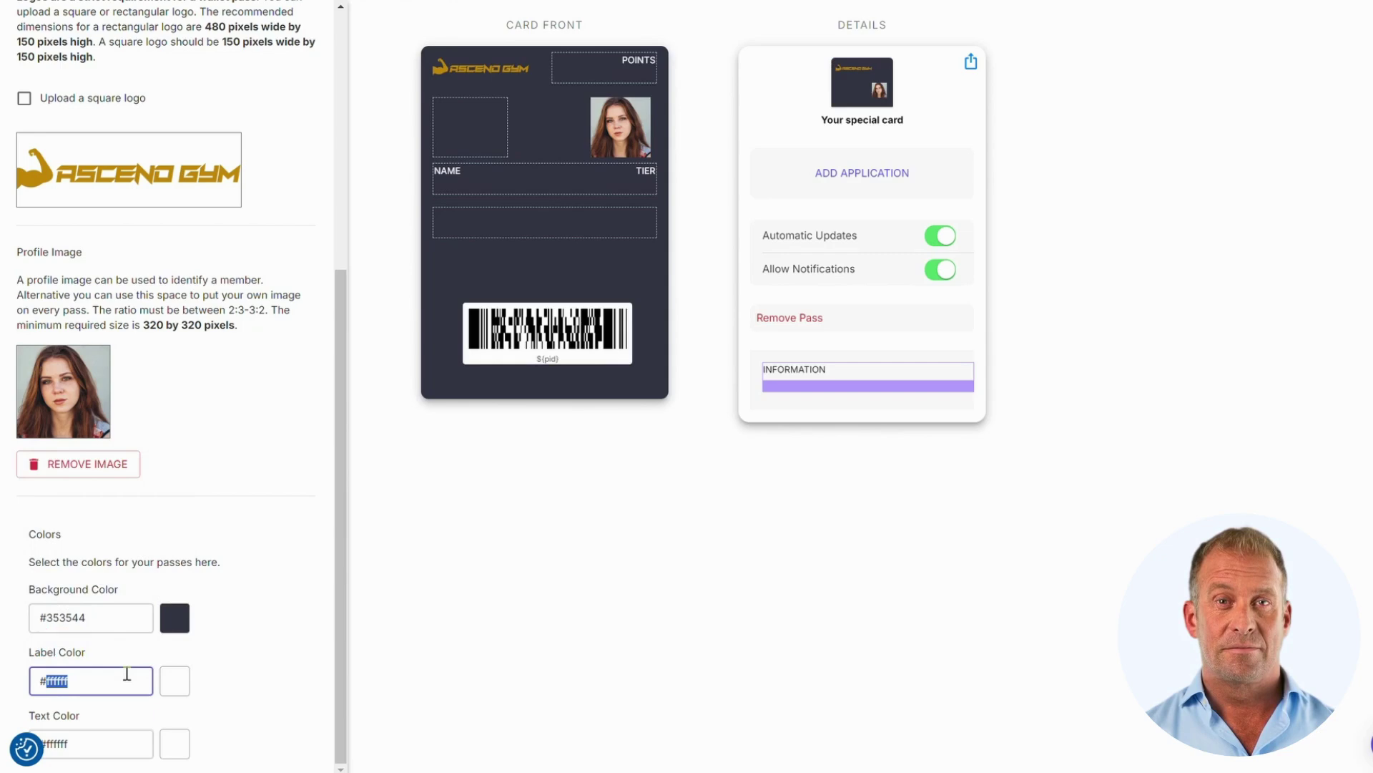
{"action": "type", "text": "c5"}
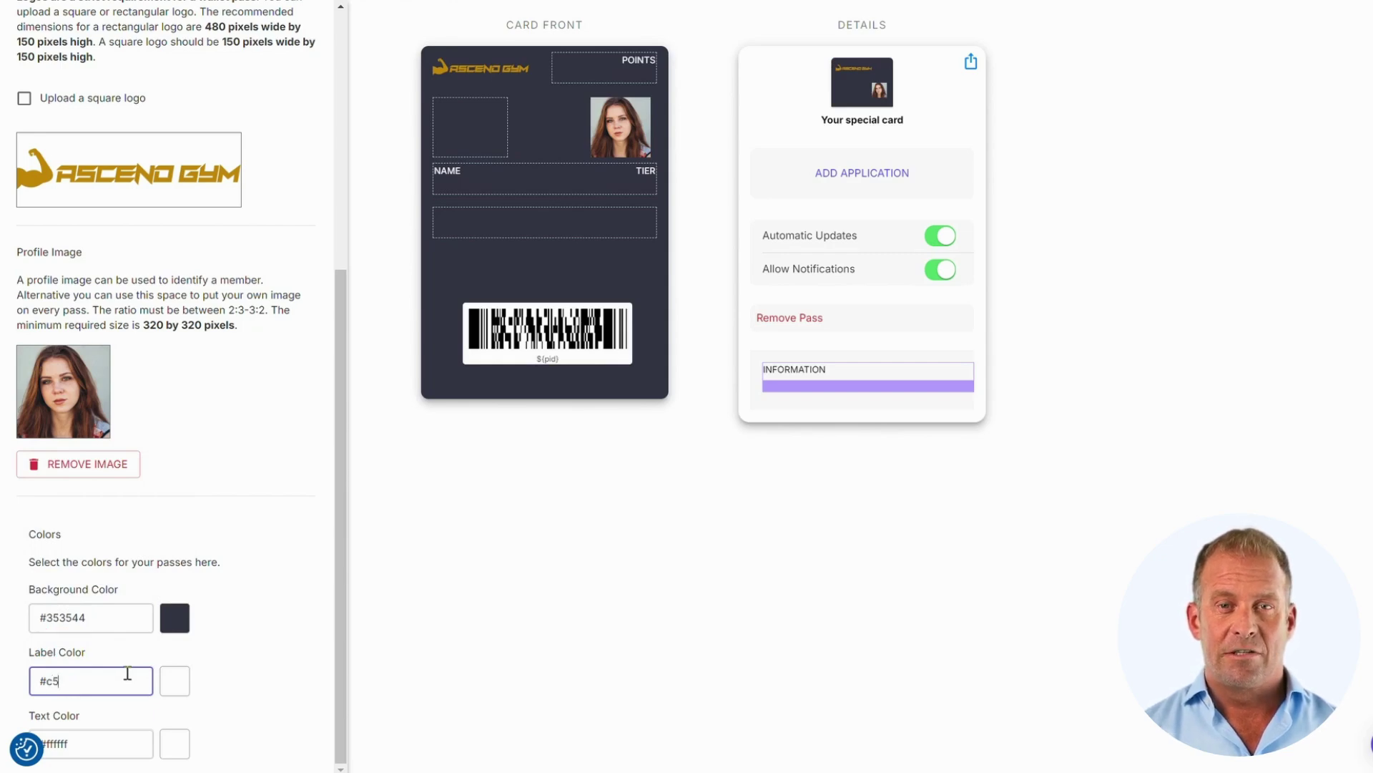
{"action": "type", "text": "8709"}
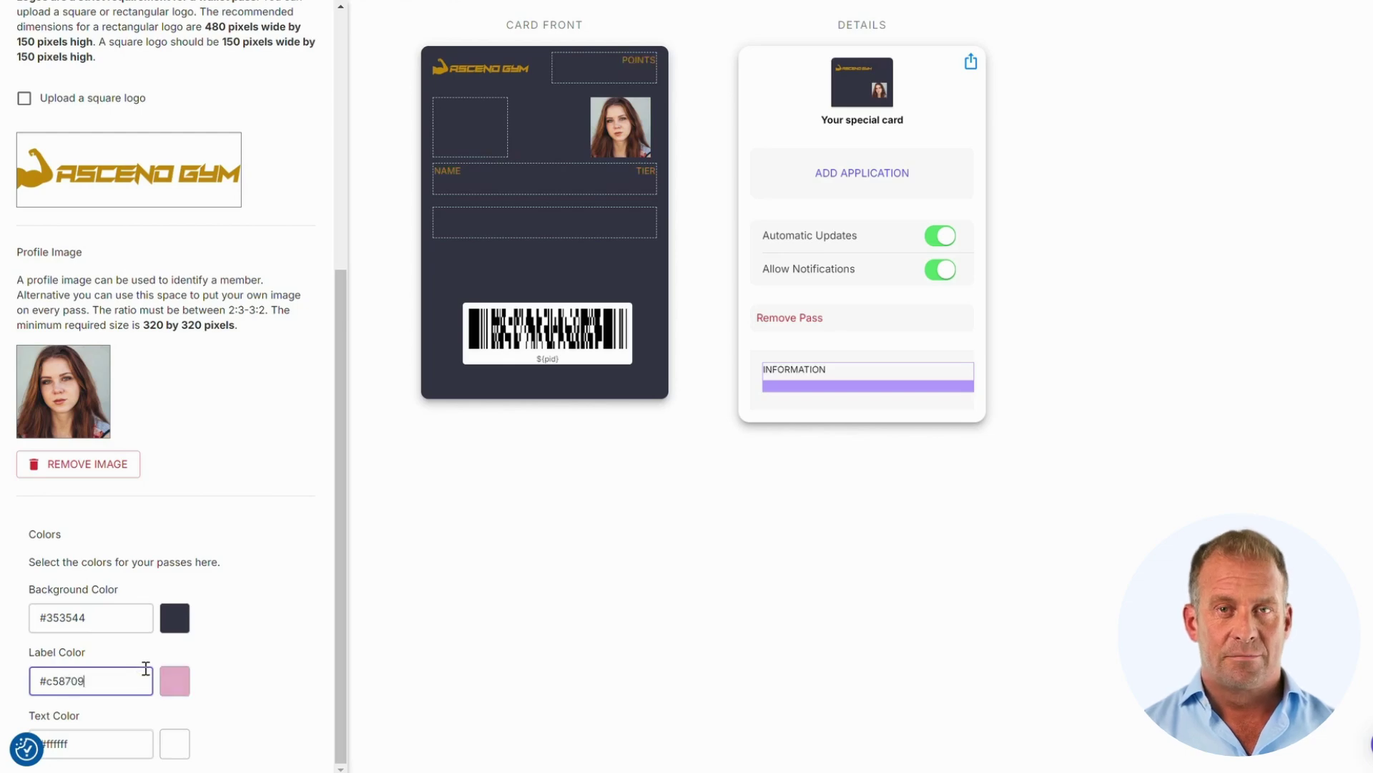
{"action": "double_click", "coordinate": [127, 734]}
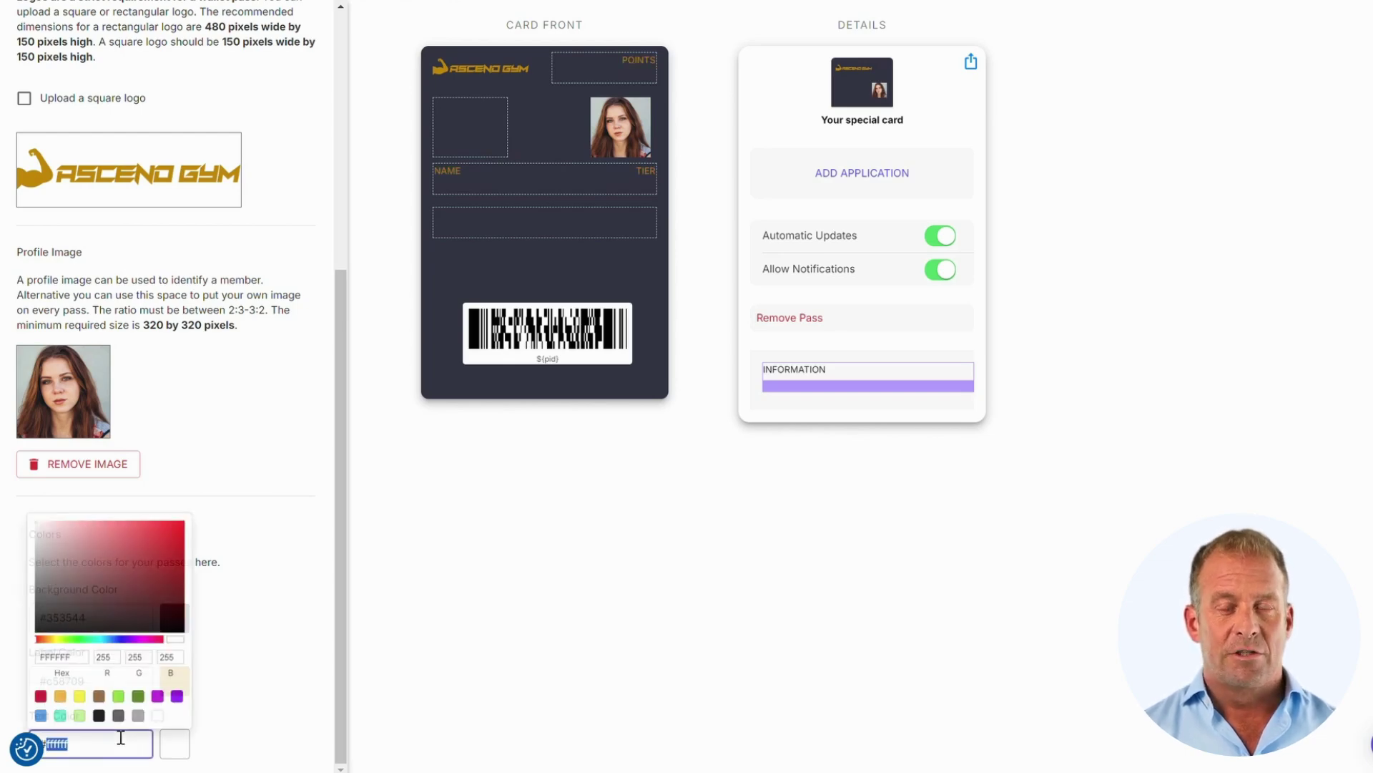
{"action": "type", "text": "bbb4b4"}
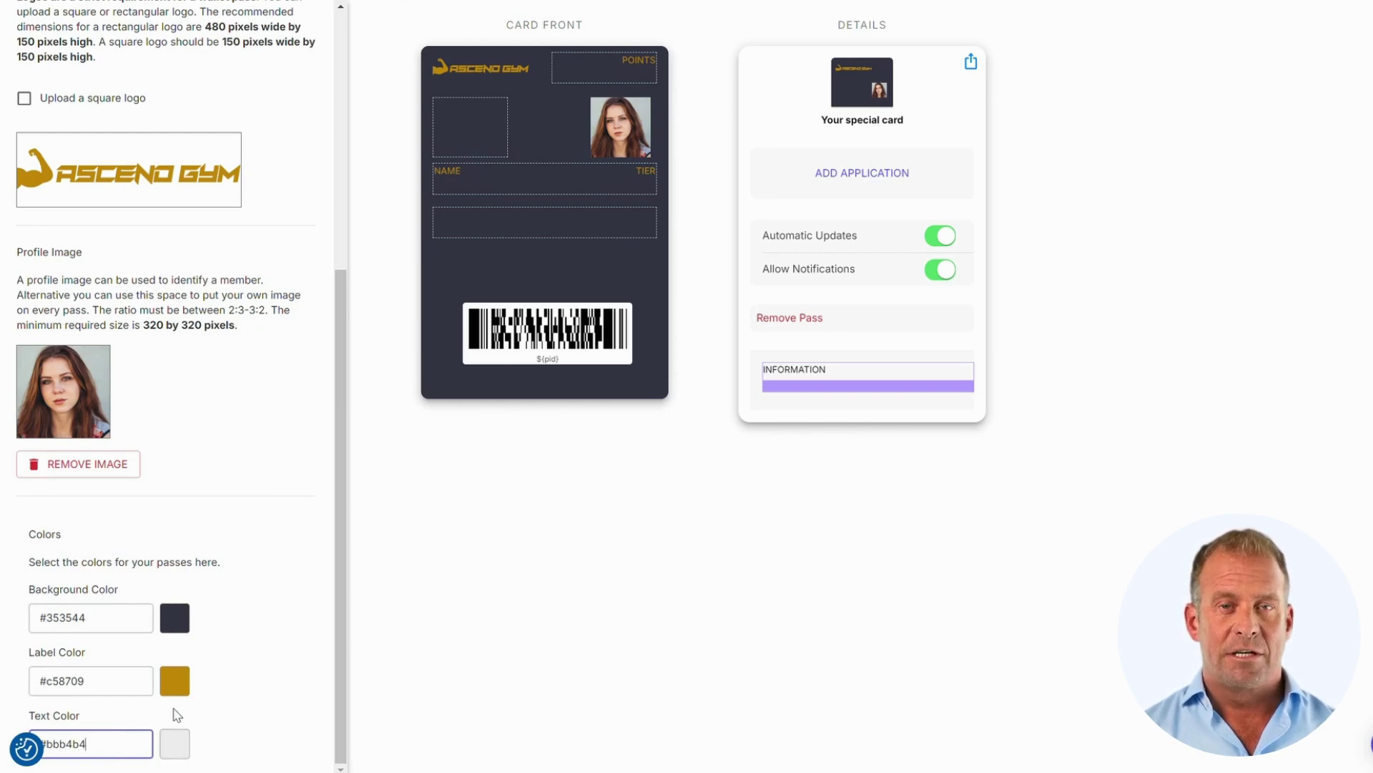
{"action": "left_click", "coordinate": [241, 698]}
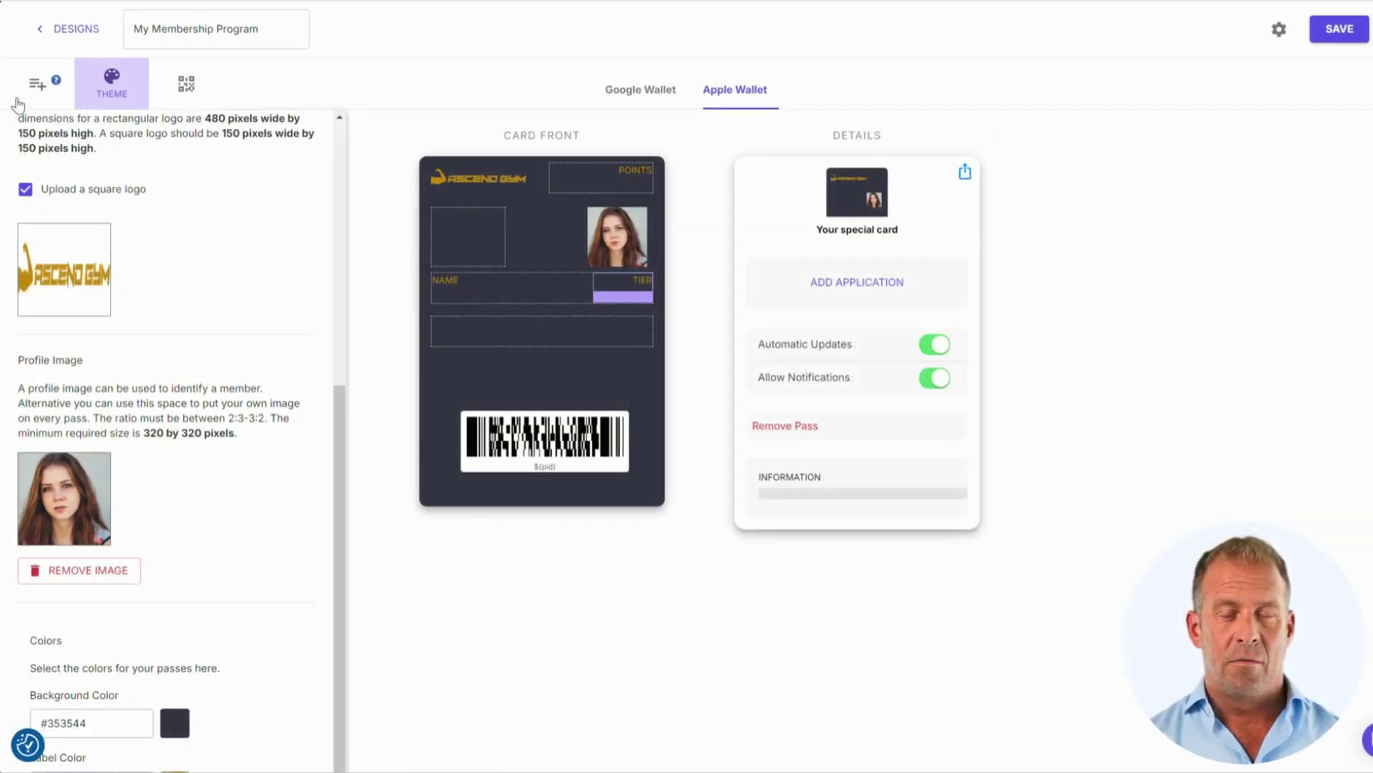
- Move the NAME field into the empty top-left box of the card
{"action": "left_click", "coordinate": [29, 95]}
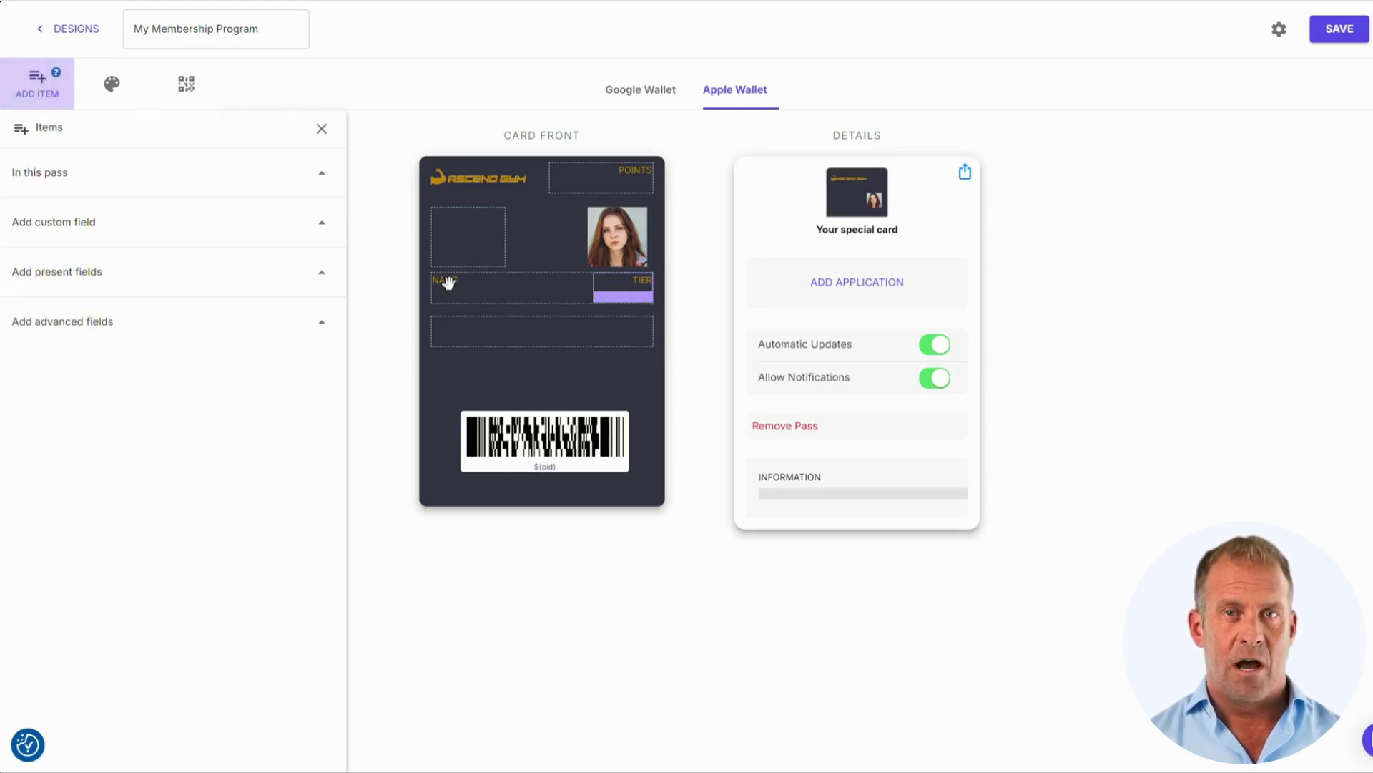
{"action": "left_click_drag", "start_coordinate": [449, 280], "coordinate": [457, 226]}
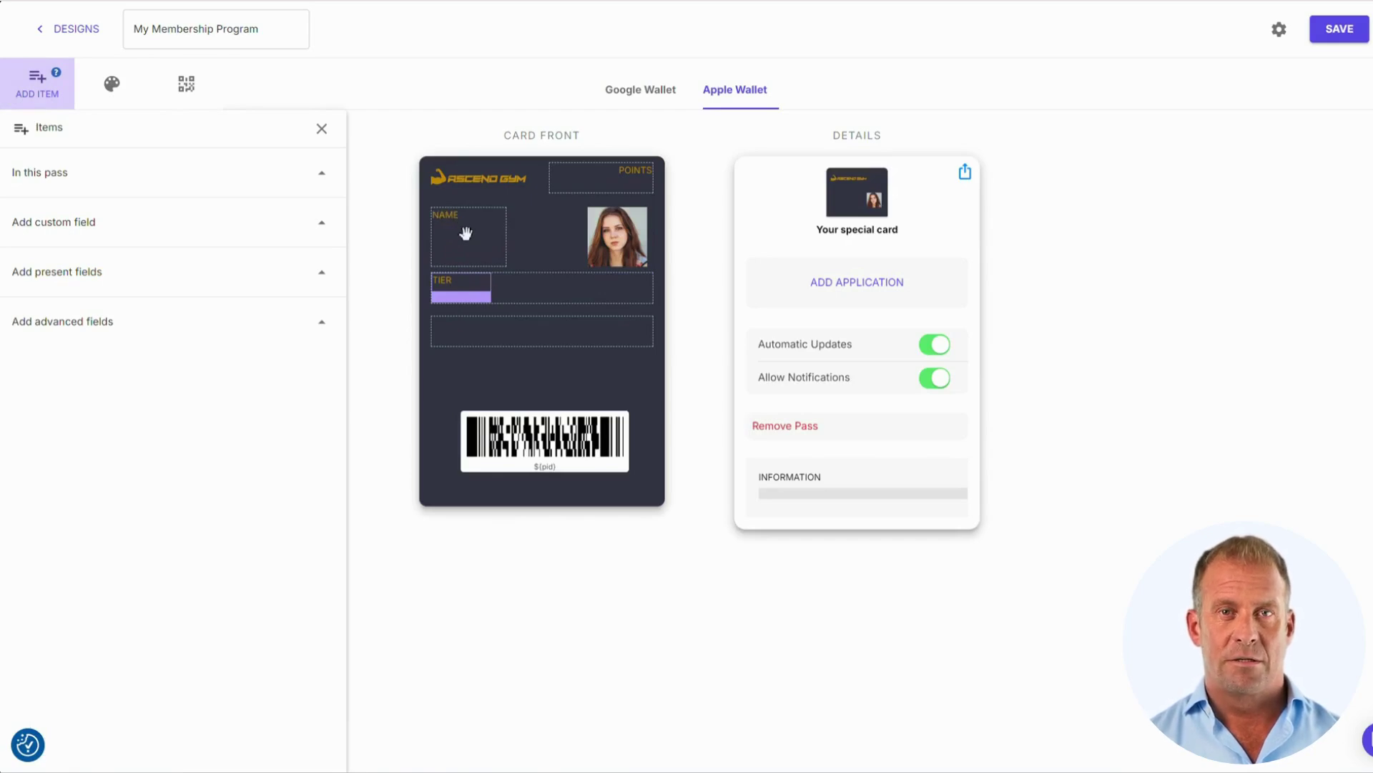
{"action": "left_click", "coordinate": [449, 286]}
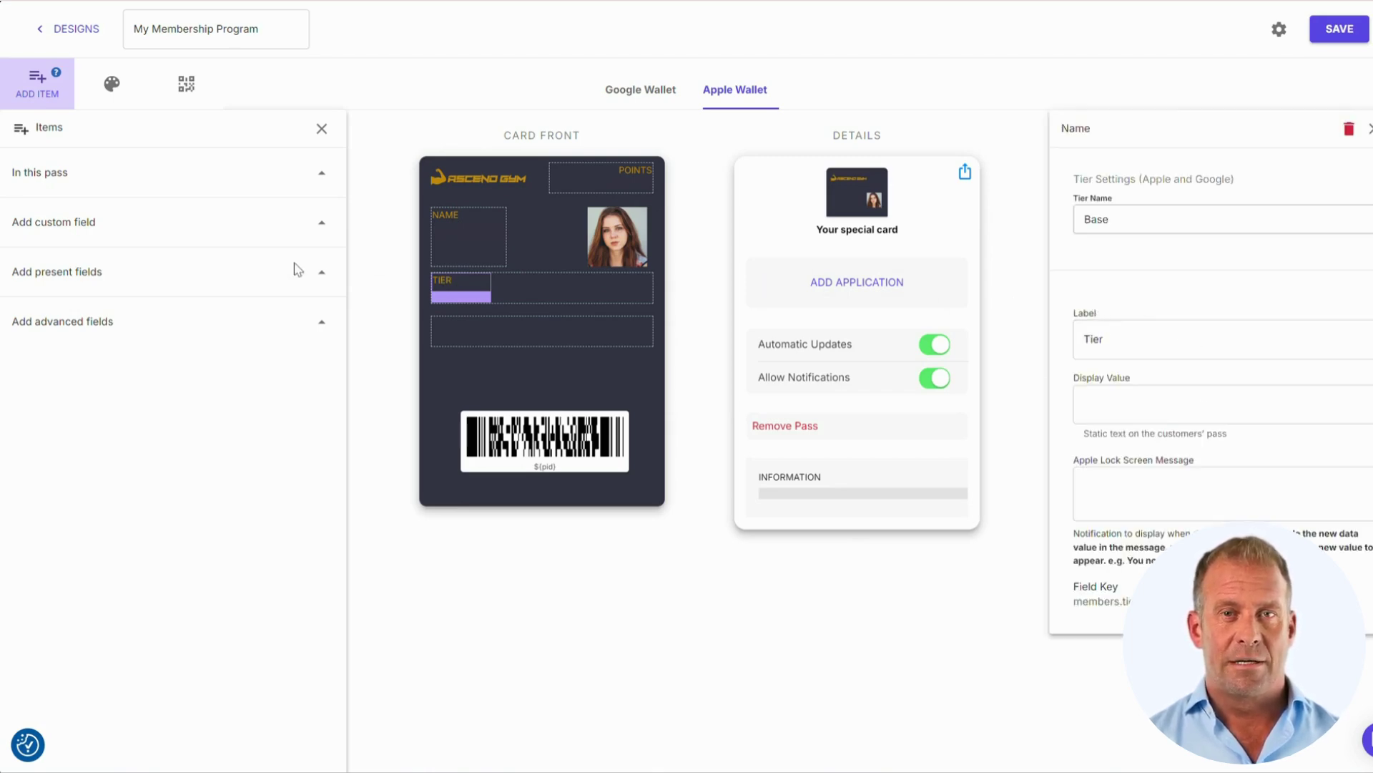
- Add Expiry Date and Member Status advanced fields to the card front beside TIER
{"action": "left_click", "coordinate": [321, 323]}
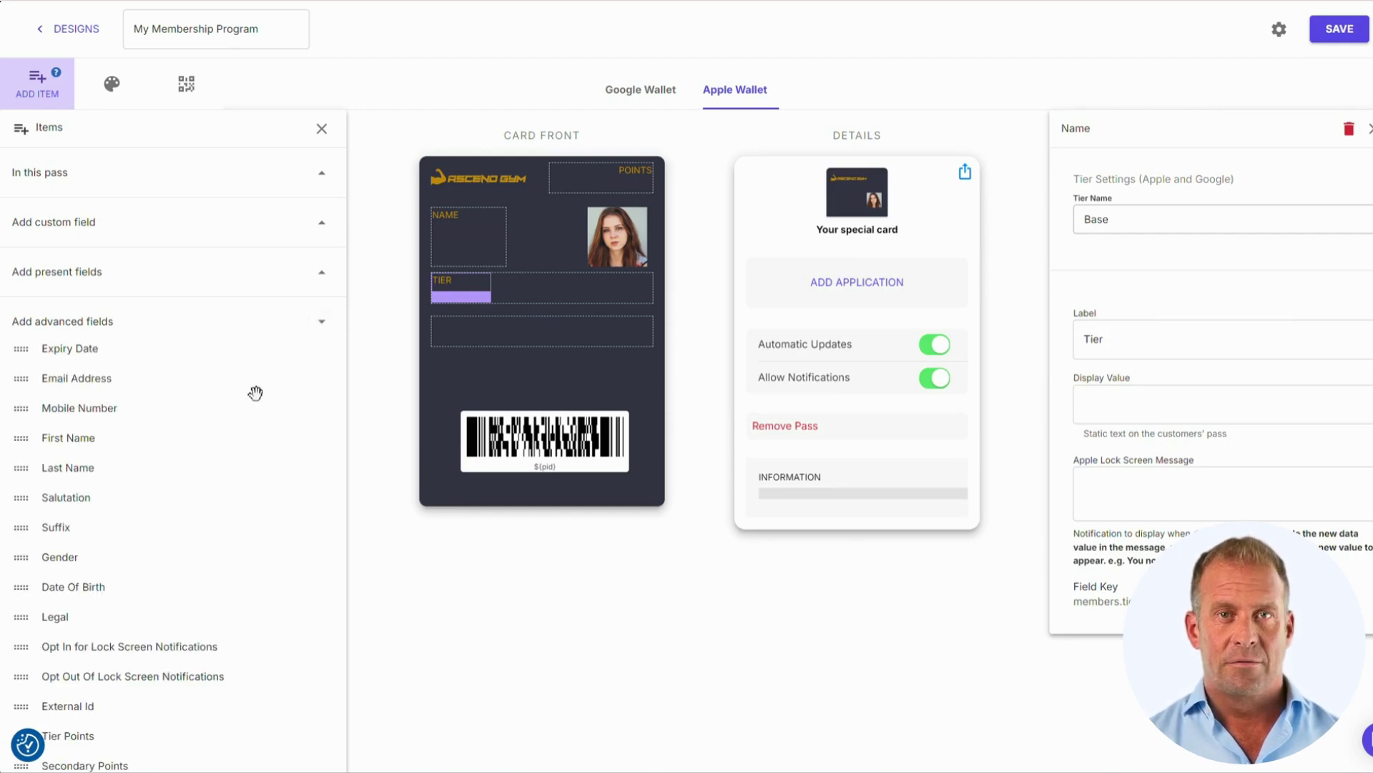
{"action": "scroll", "coordinate": [258, 393], "scroll_direction": "down", "scroll_amount": 2}
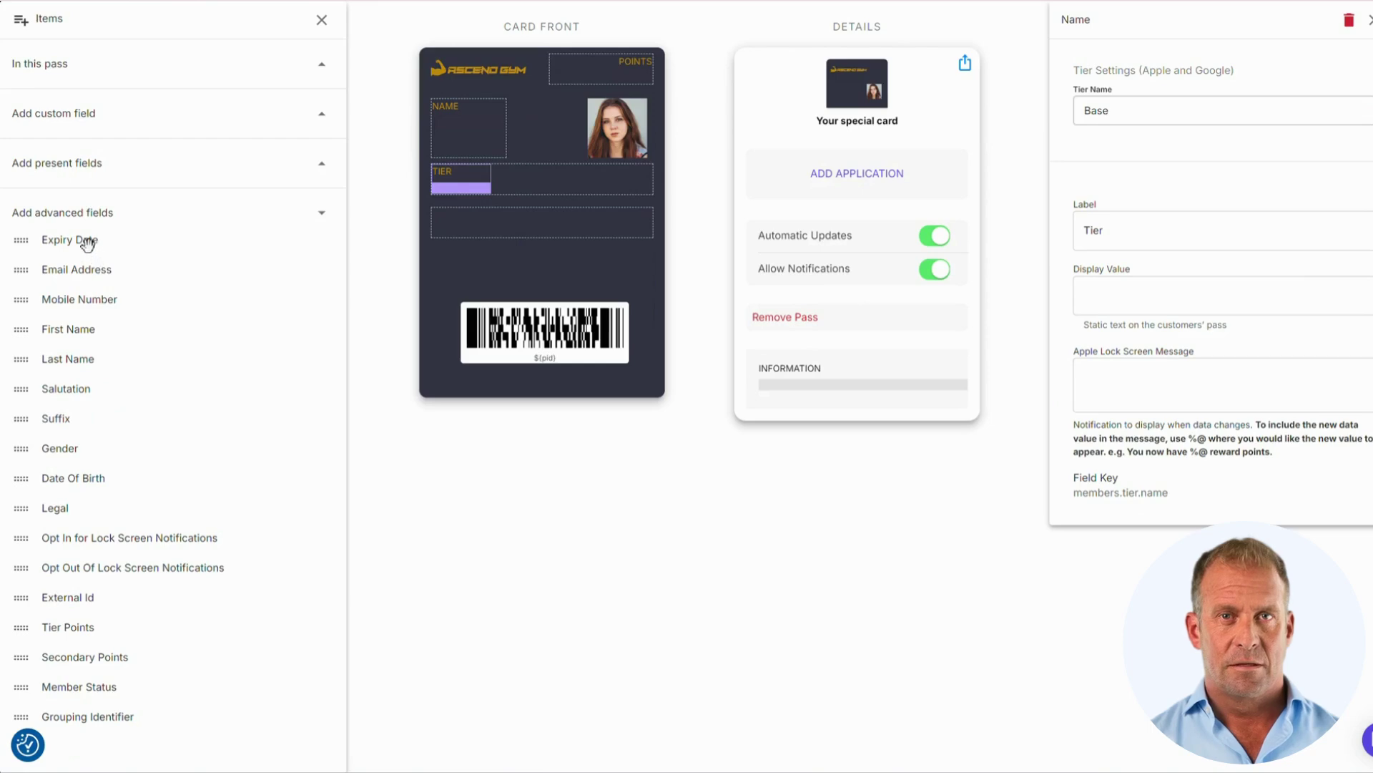
{"action": "left_click_drag", "start_coordinate": [88, 244], "coordinate": [542, 240]}
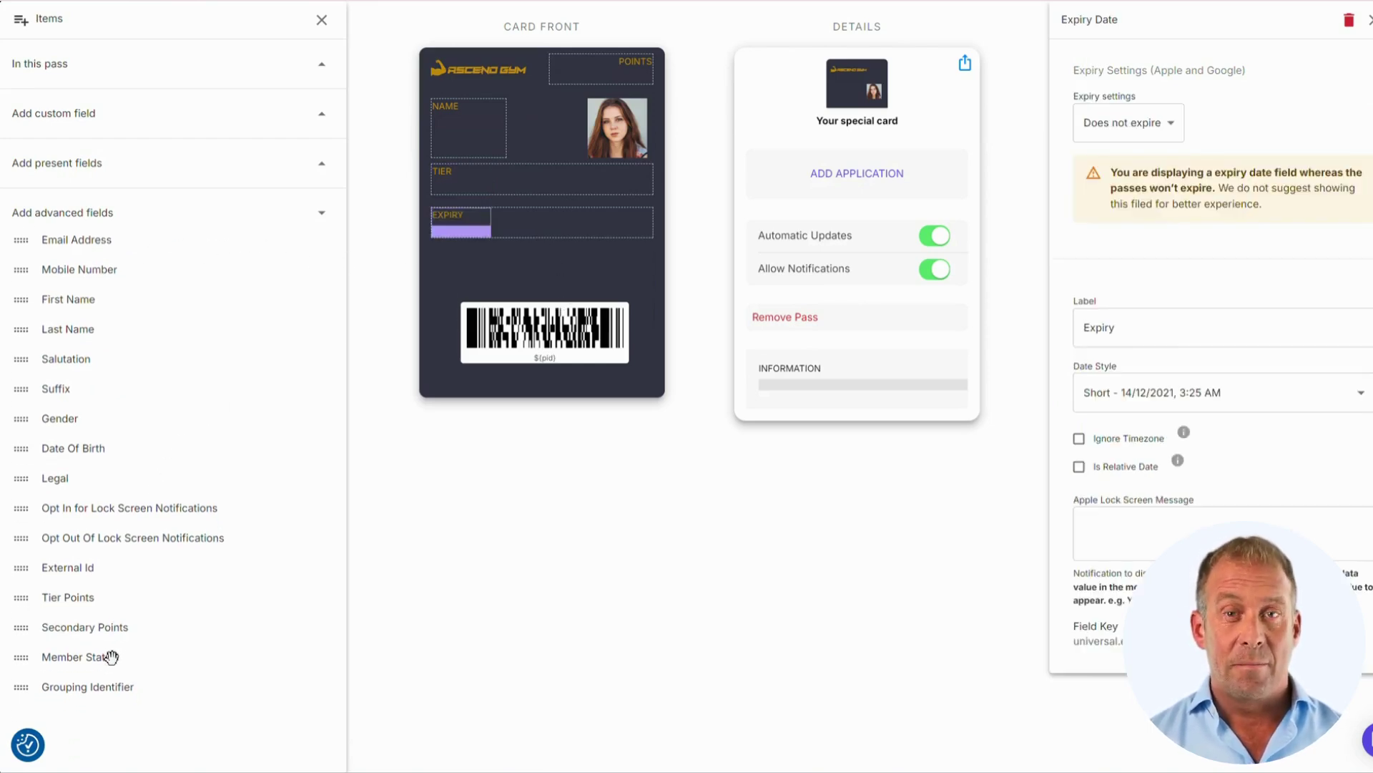
{"action": "left_click_drag", "start_coordinate": [110, 656], "coordinate": [224, 567]}
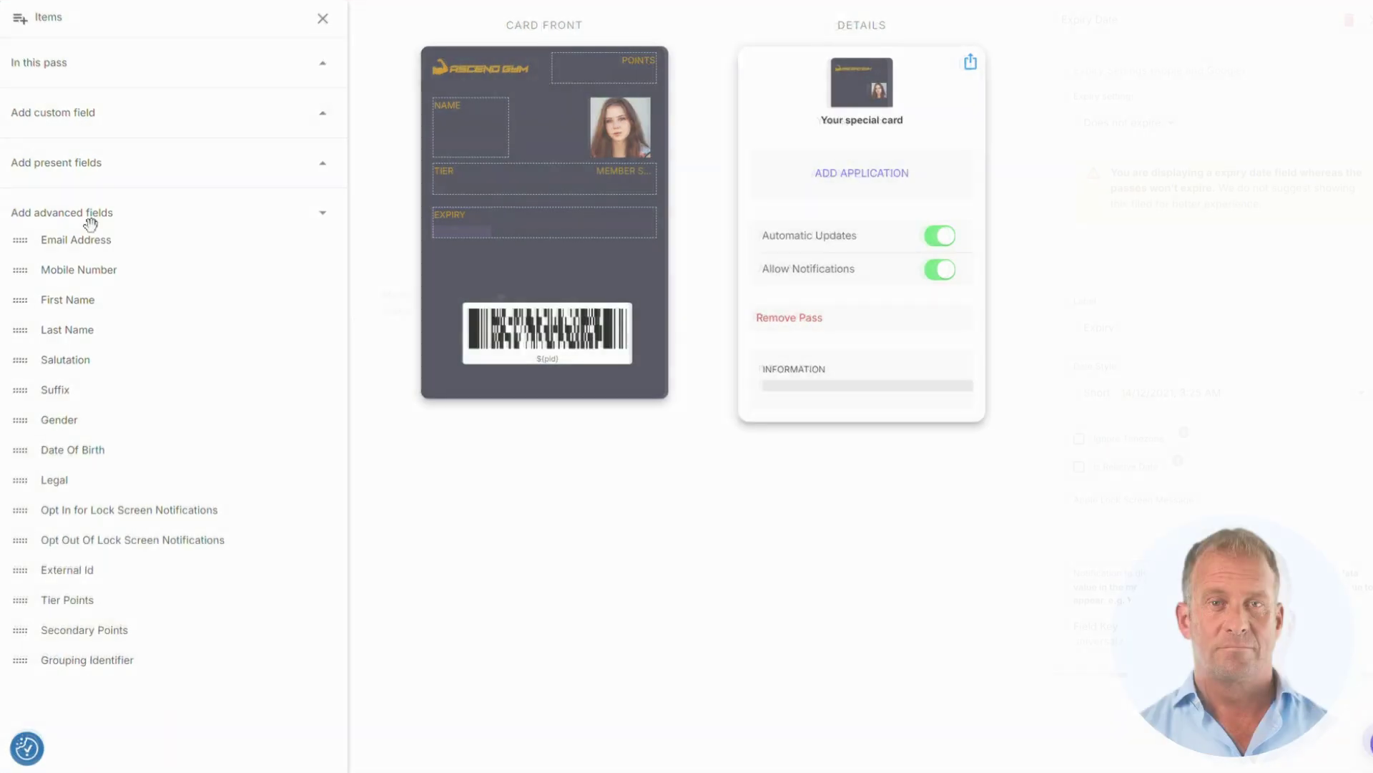
{"action": "scroll", "coordinate": [153, 226], "scroll_direction": "up", "scroll_amount": 2}
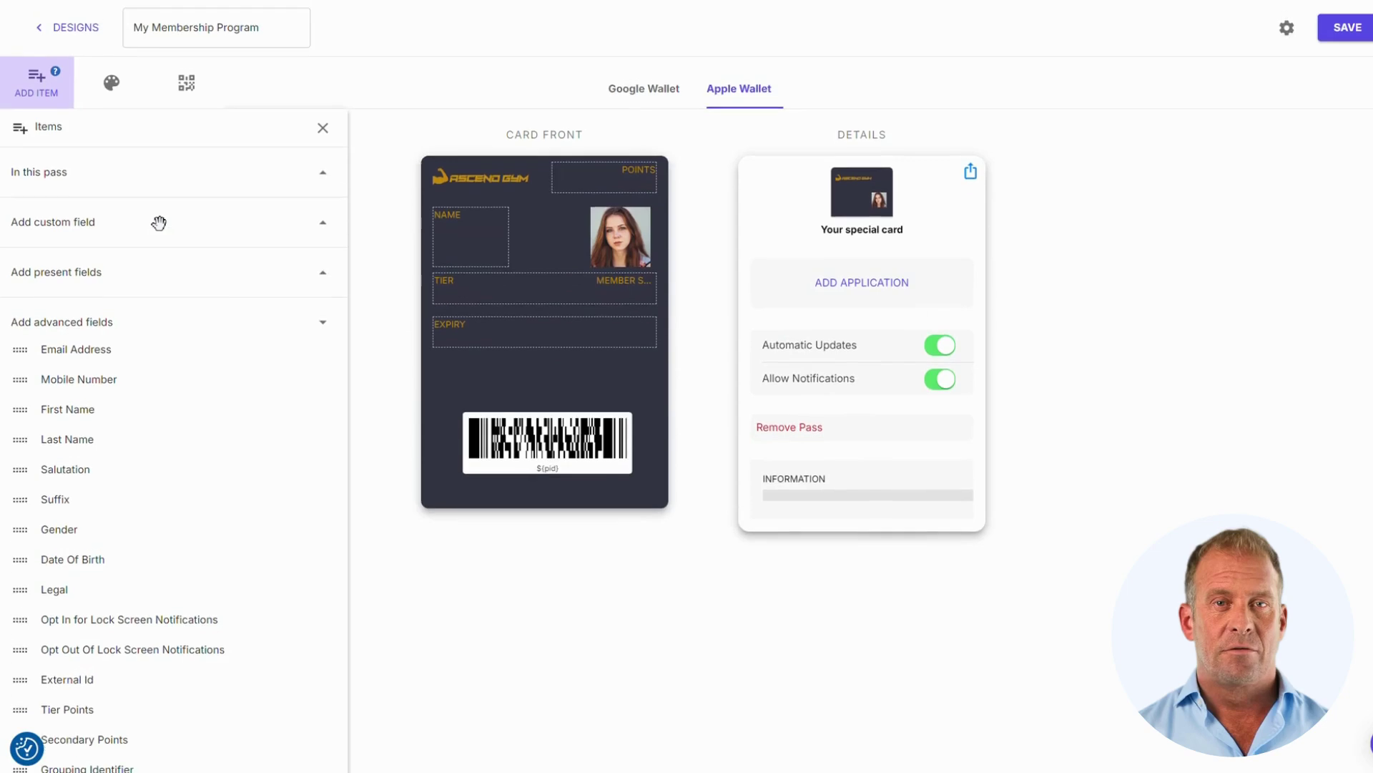
{"action": "left_click", "coordinate": [320, 224]}
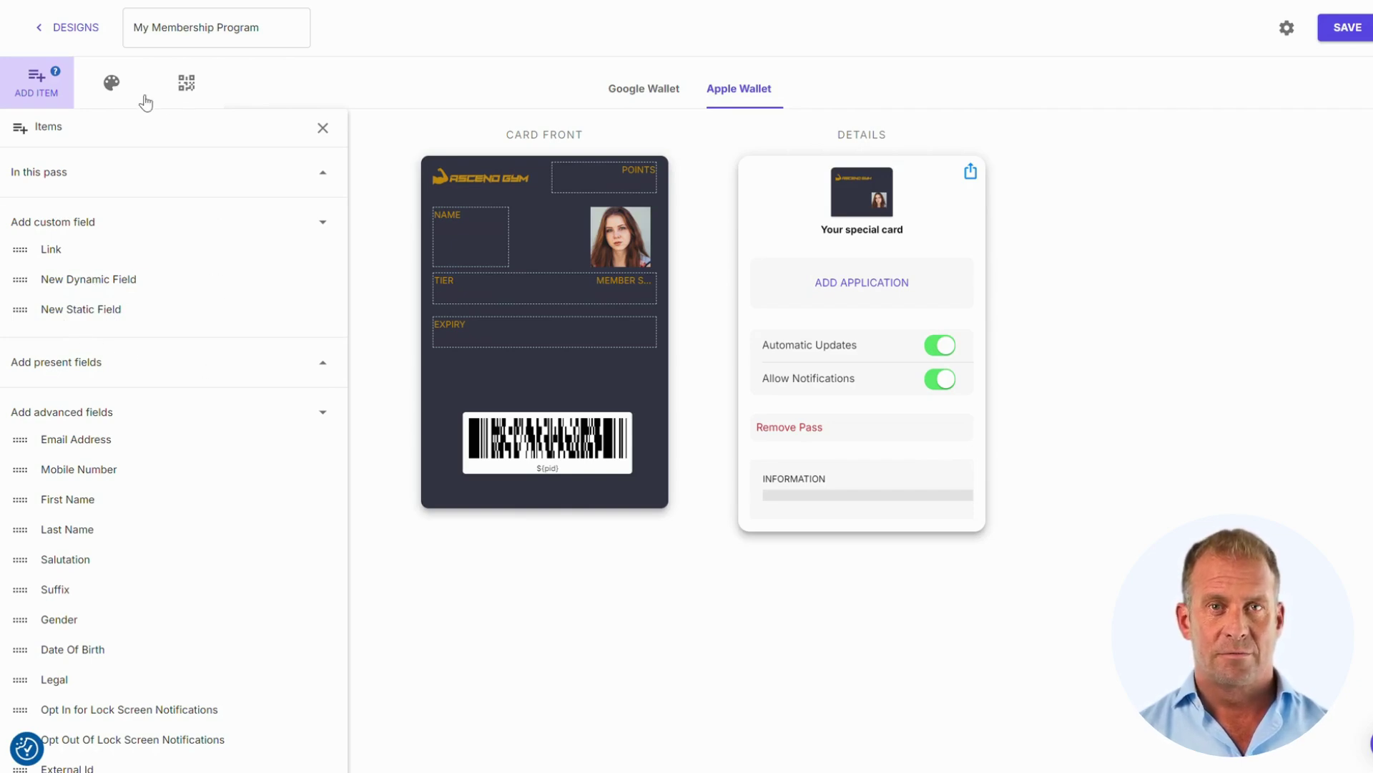
- Switch the pass barcode to a QR code
{"action": "left_click", "coordinate": [193, 89]}
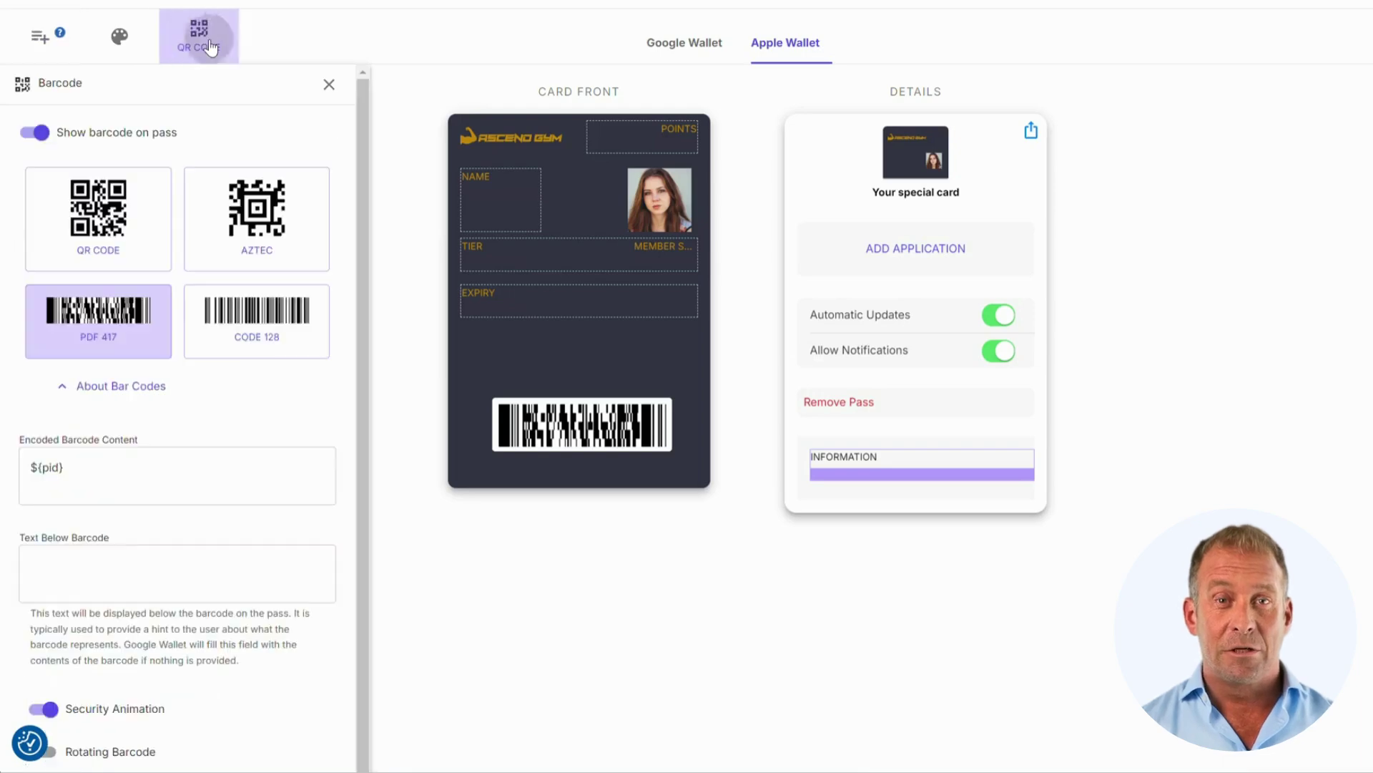
{"action": "left_click", "coordinate": [120, 222]}
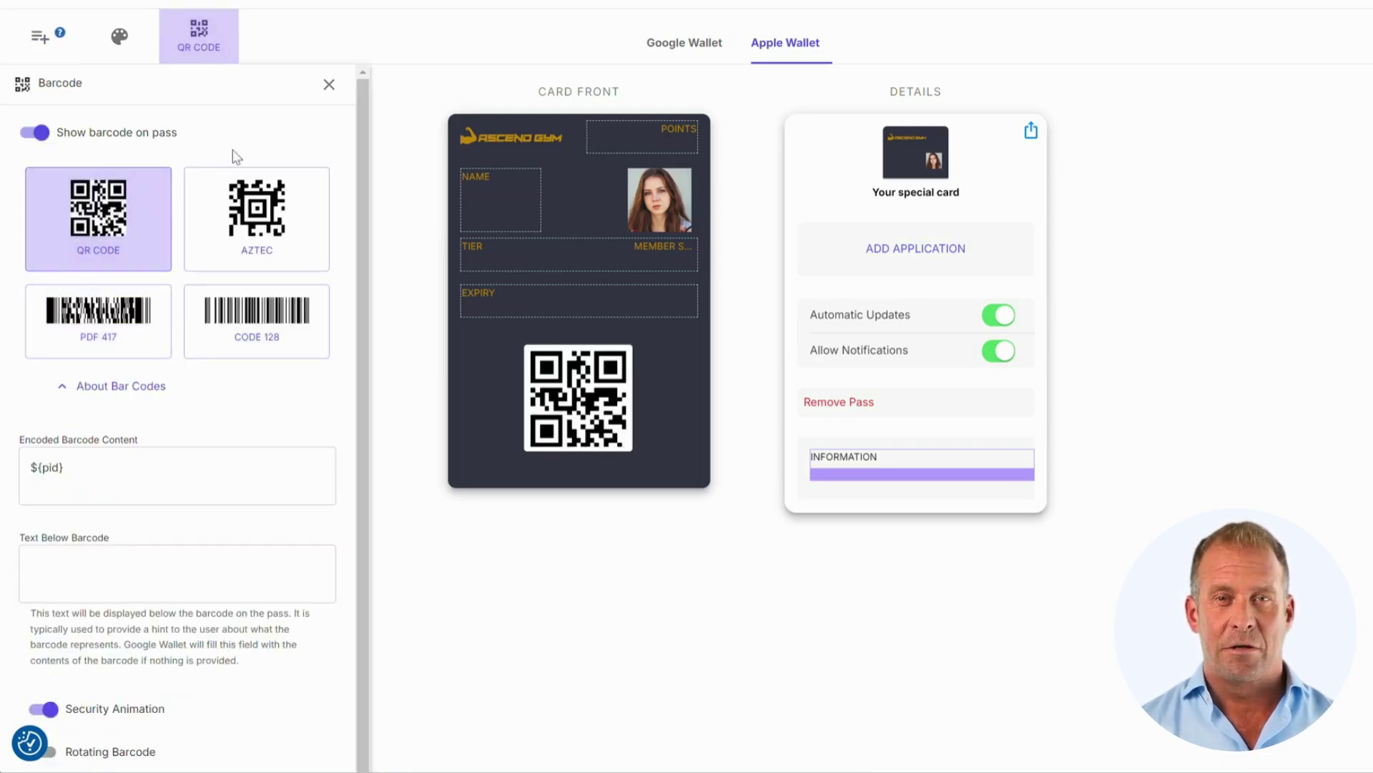
{"action": "left_click", "coordinate": [329, 85]}
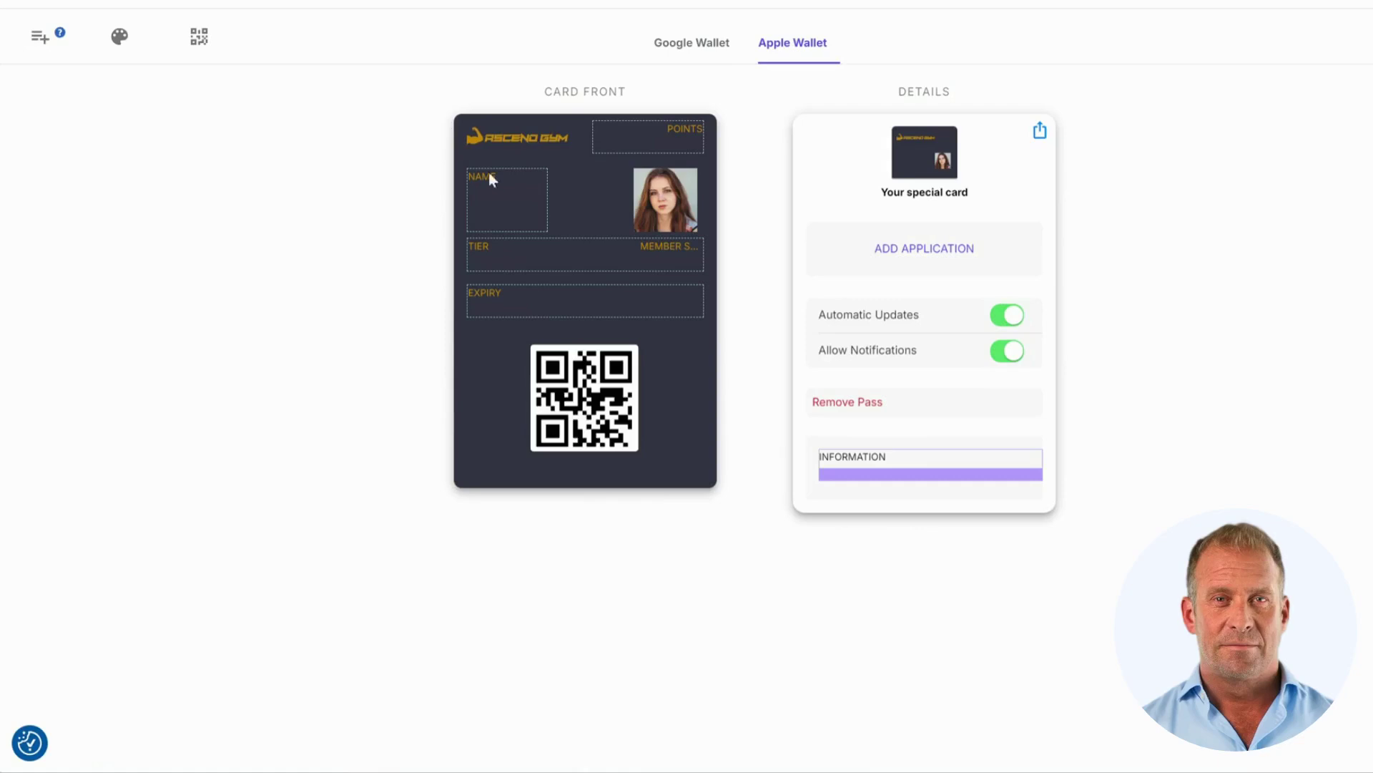
- In the Google Wallet layout, try relabelling TIER as 'Level' then revert it, and inspect the Information field
{"action": "left_click", "coordinate": [704, 52]}
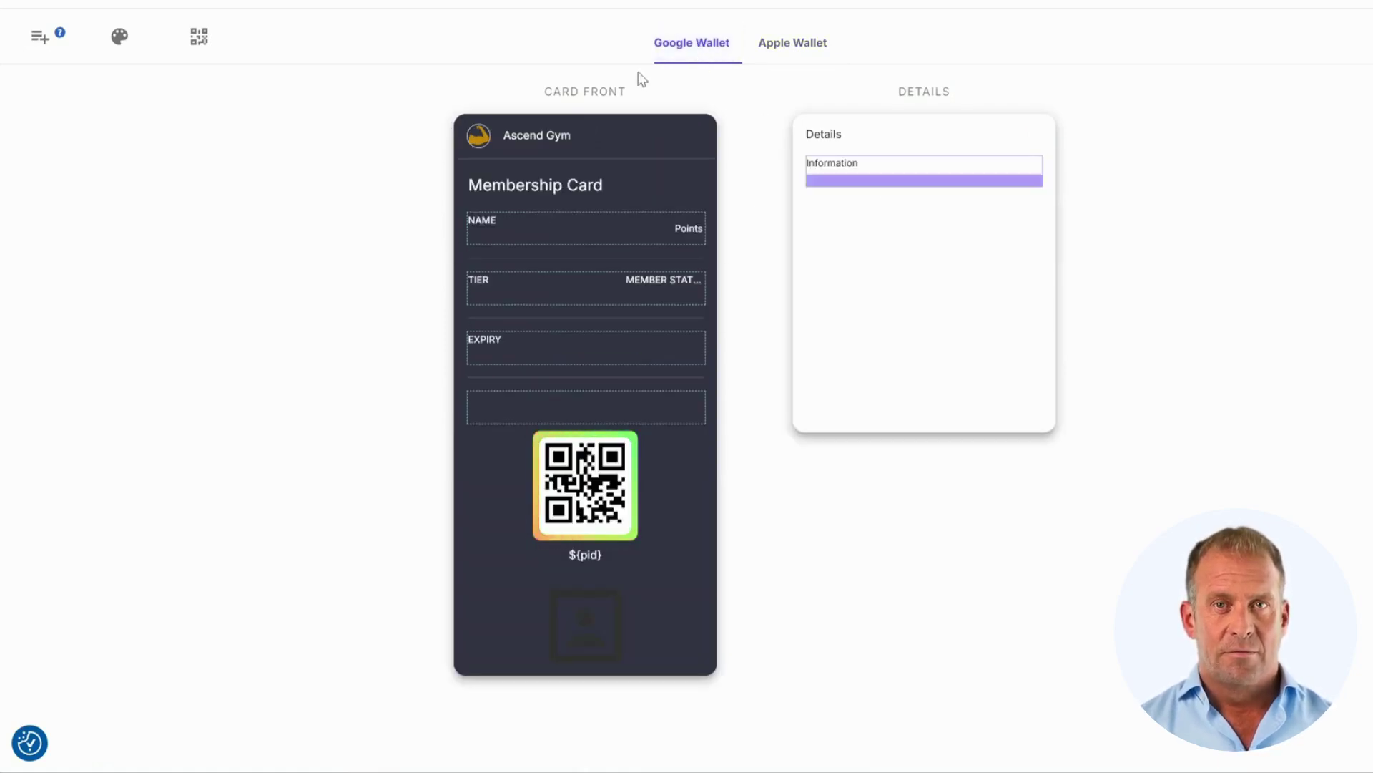
{"action": "left_click", "coordinate": [473, 140]}
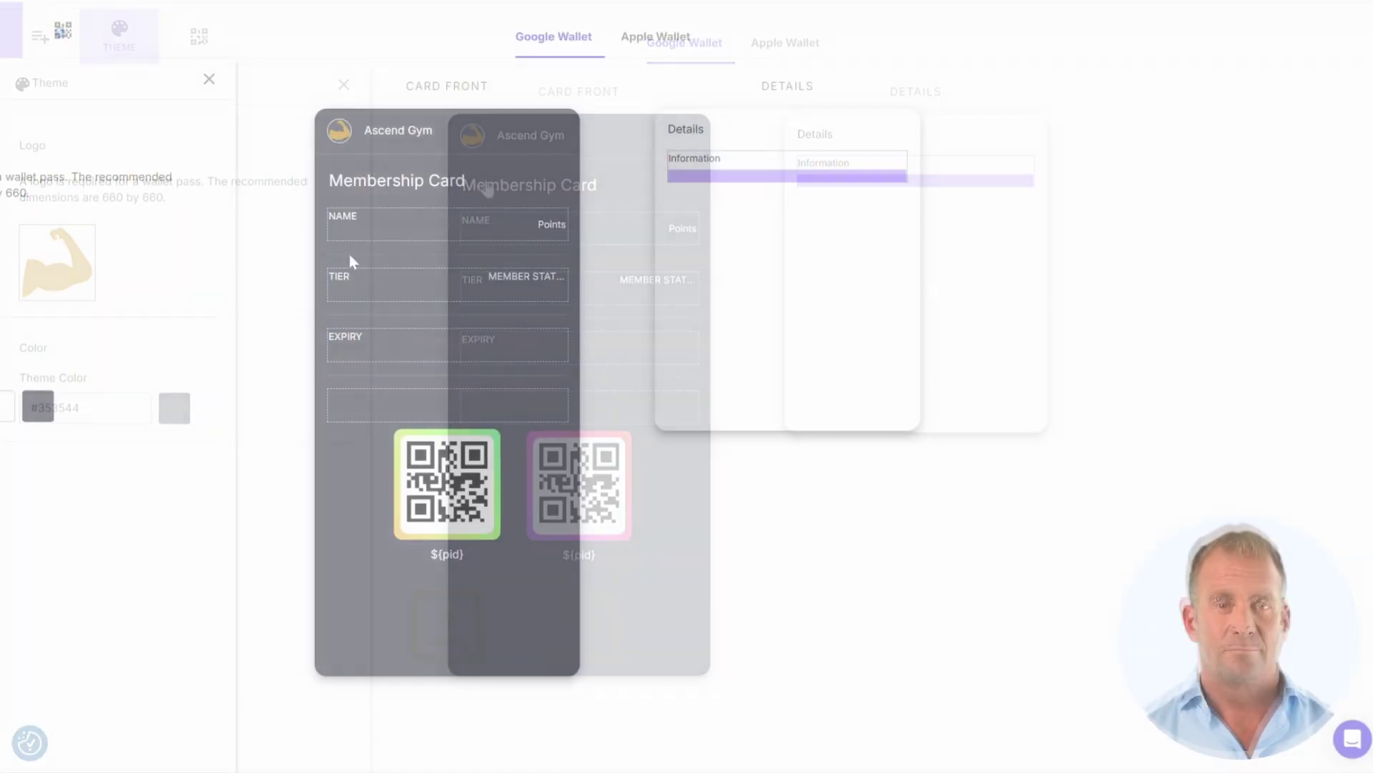
{"action": "left_click", "coordinate": [337, 270]}
{"action": "left_click", "coordinate": [1163, 303]}
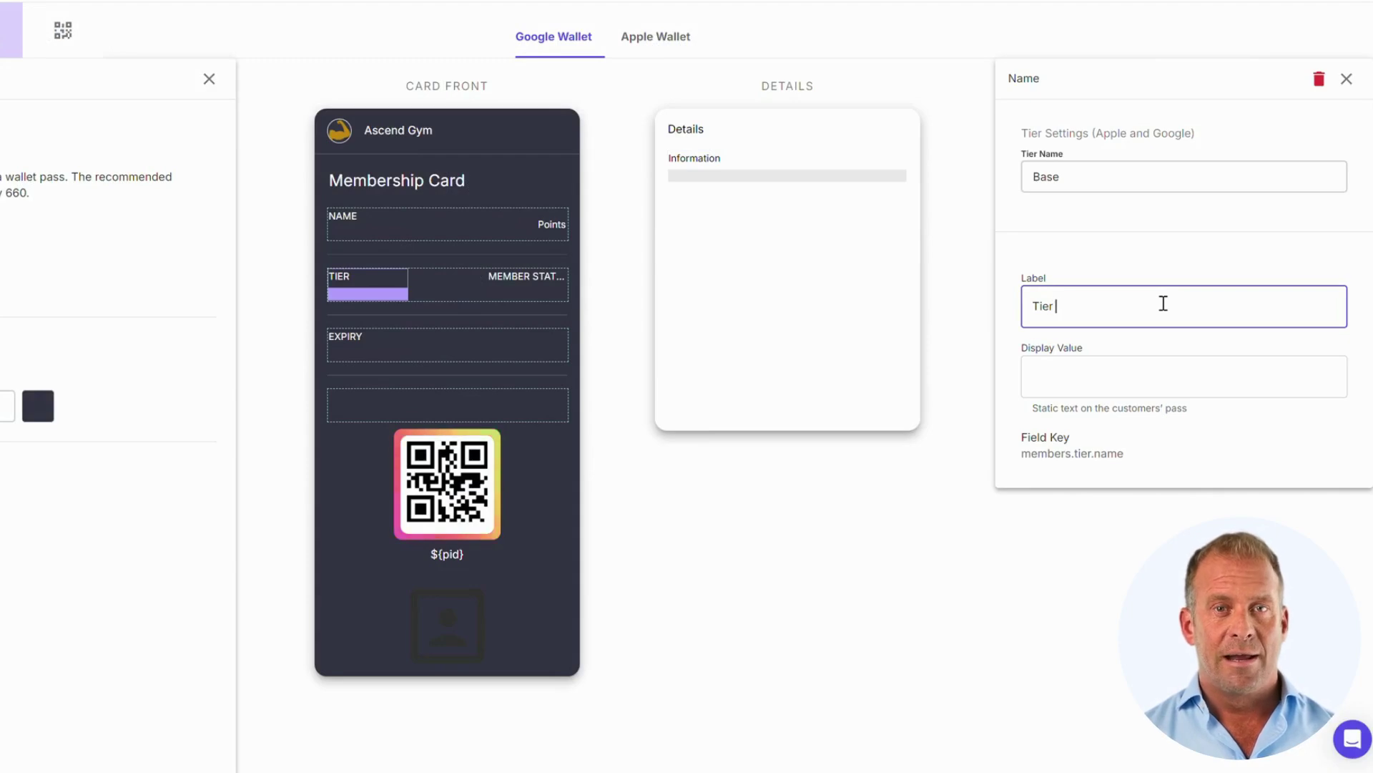
{"action": "type", "text": "Level"}
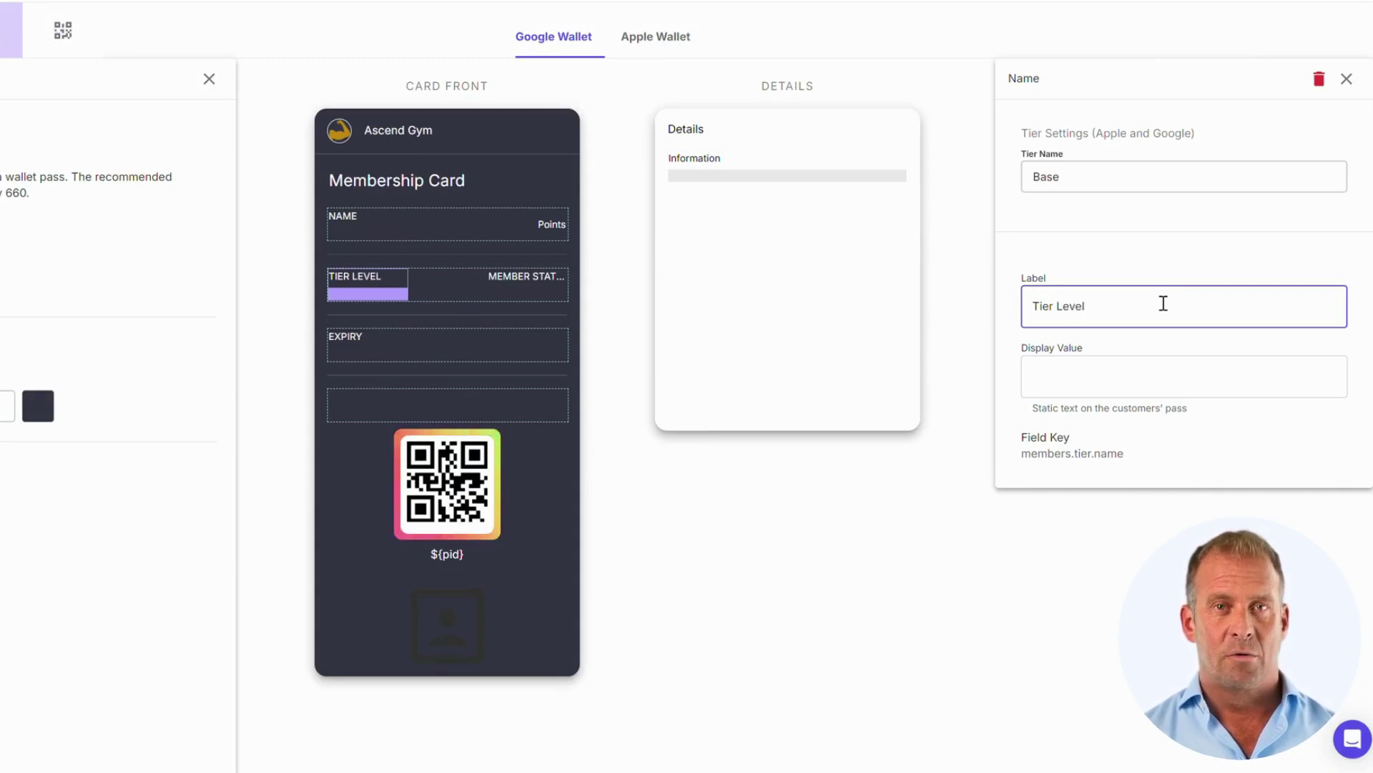
{"action": "key", "text": "BackSpace"}
{"action": "key", "text": "BackSpace"}
{"action": "key", "text": "BackSpace"}
{"action": "key", "text": "BackSpace"}
{"action": "key", "text": "BackSpace"}
{"action": "key", "text": "BackSpace"}
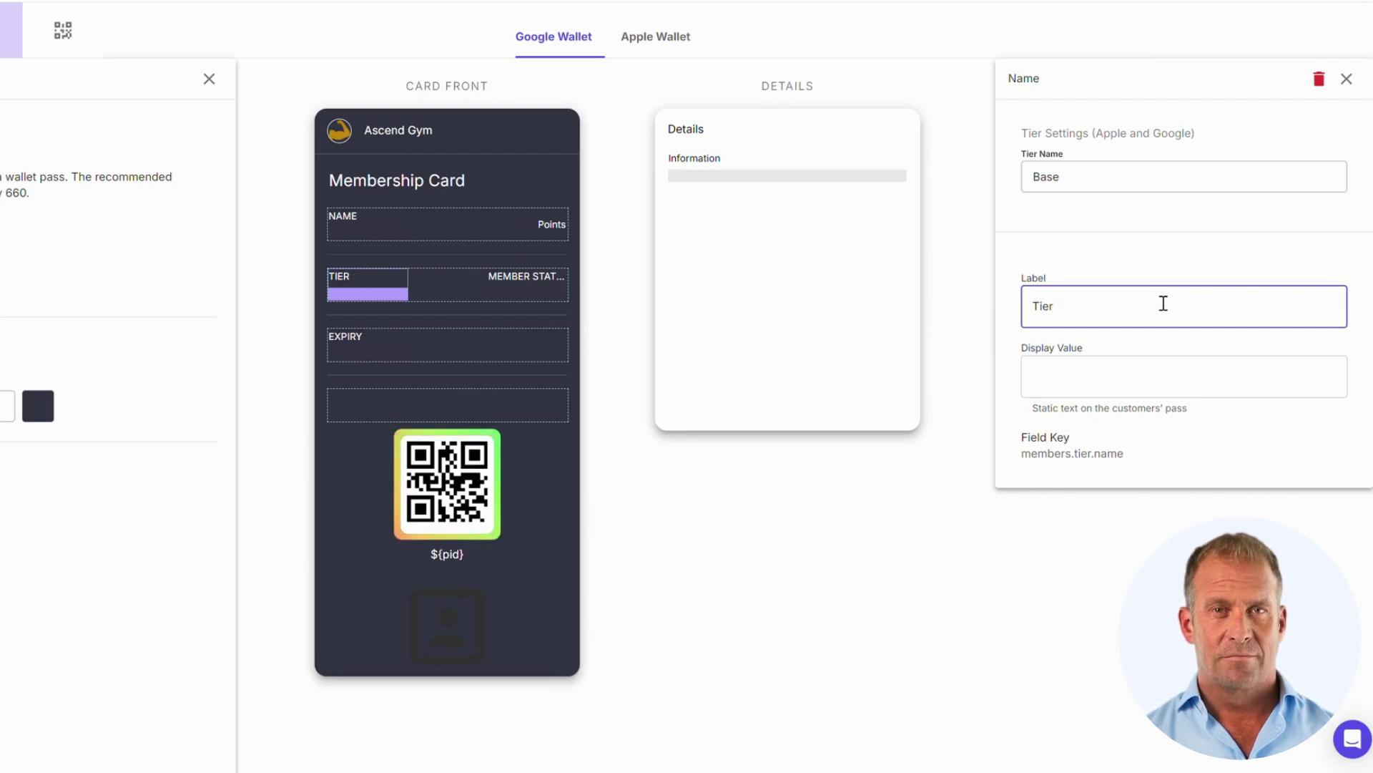
{"action": "left_click", "coordinate": [1346, 80]}
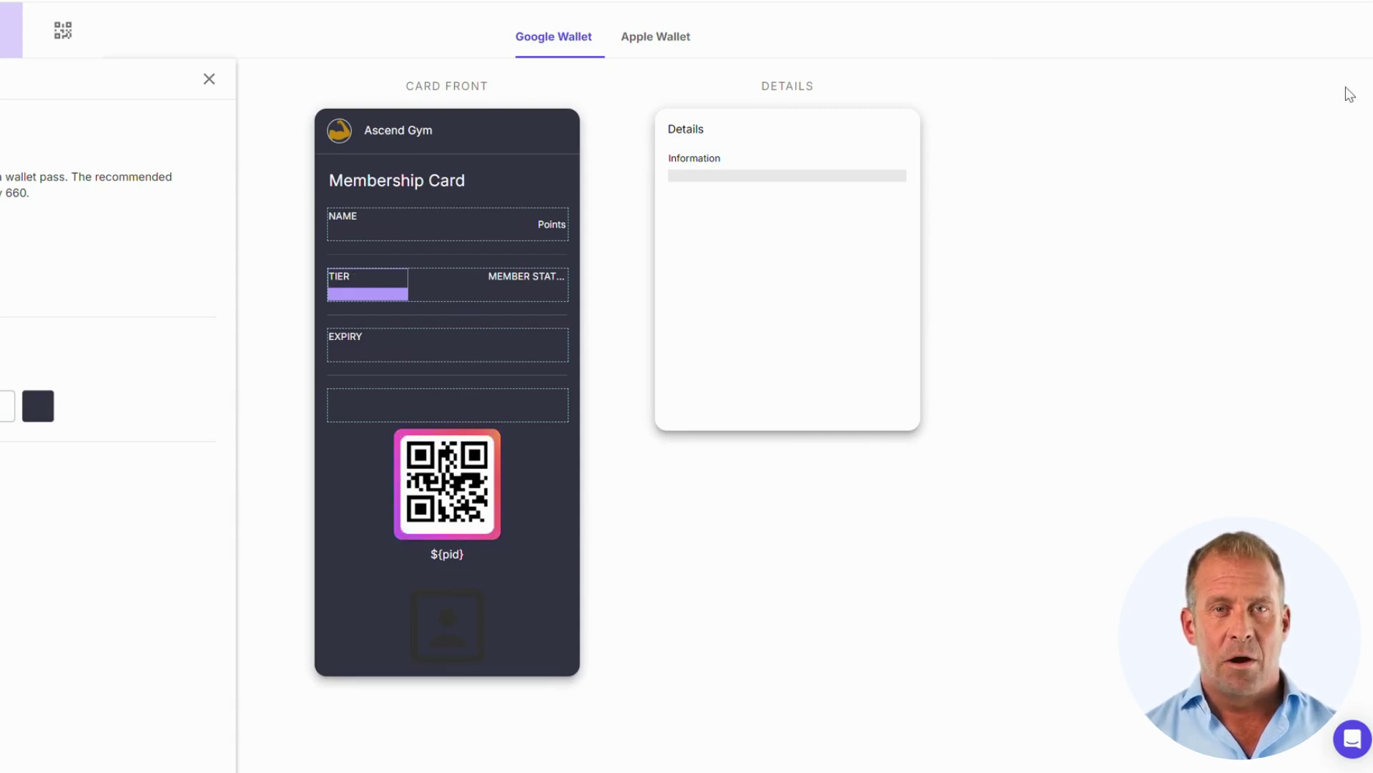
{"action": "left_click", "coordinate": [780, 158]}
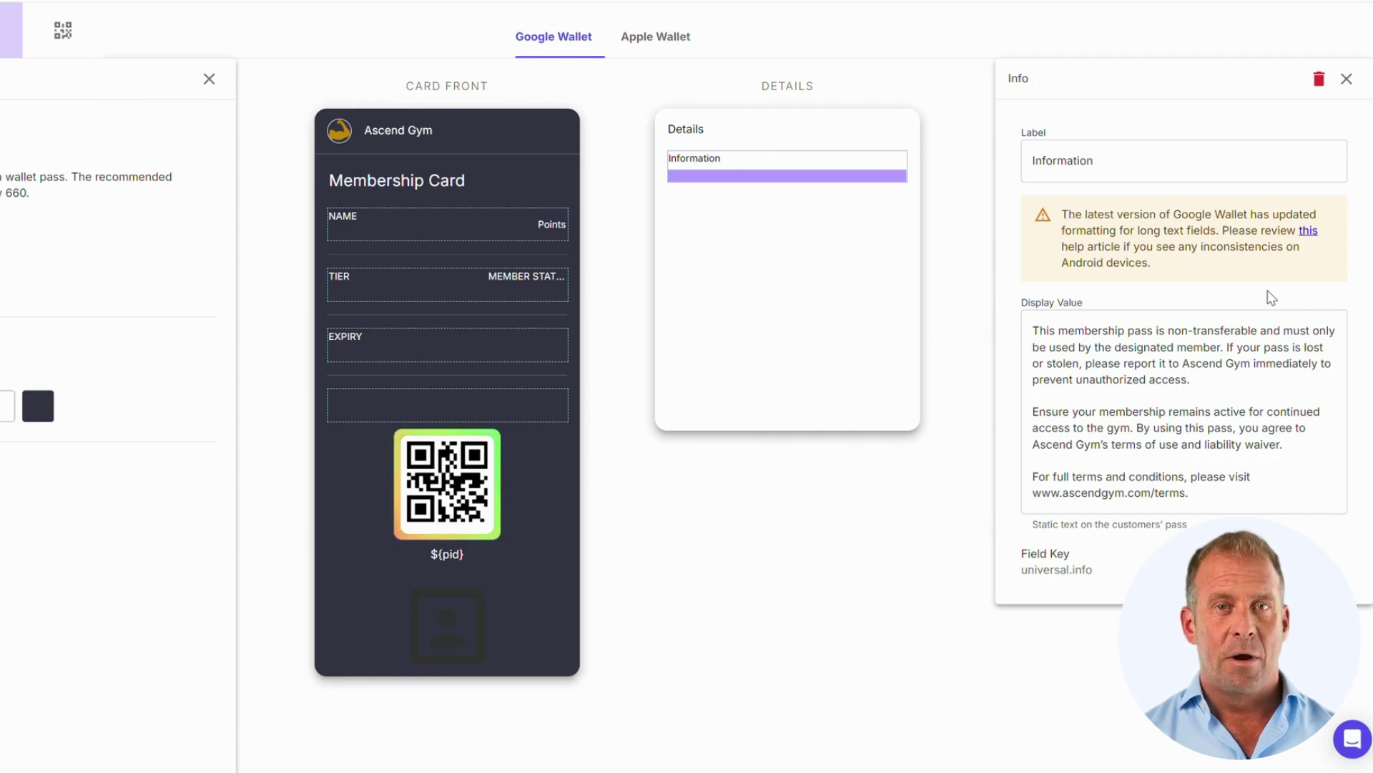
{"action": "left_click", "coordinate": [1348, 81]}
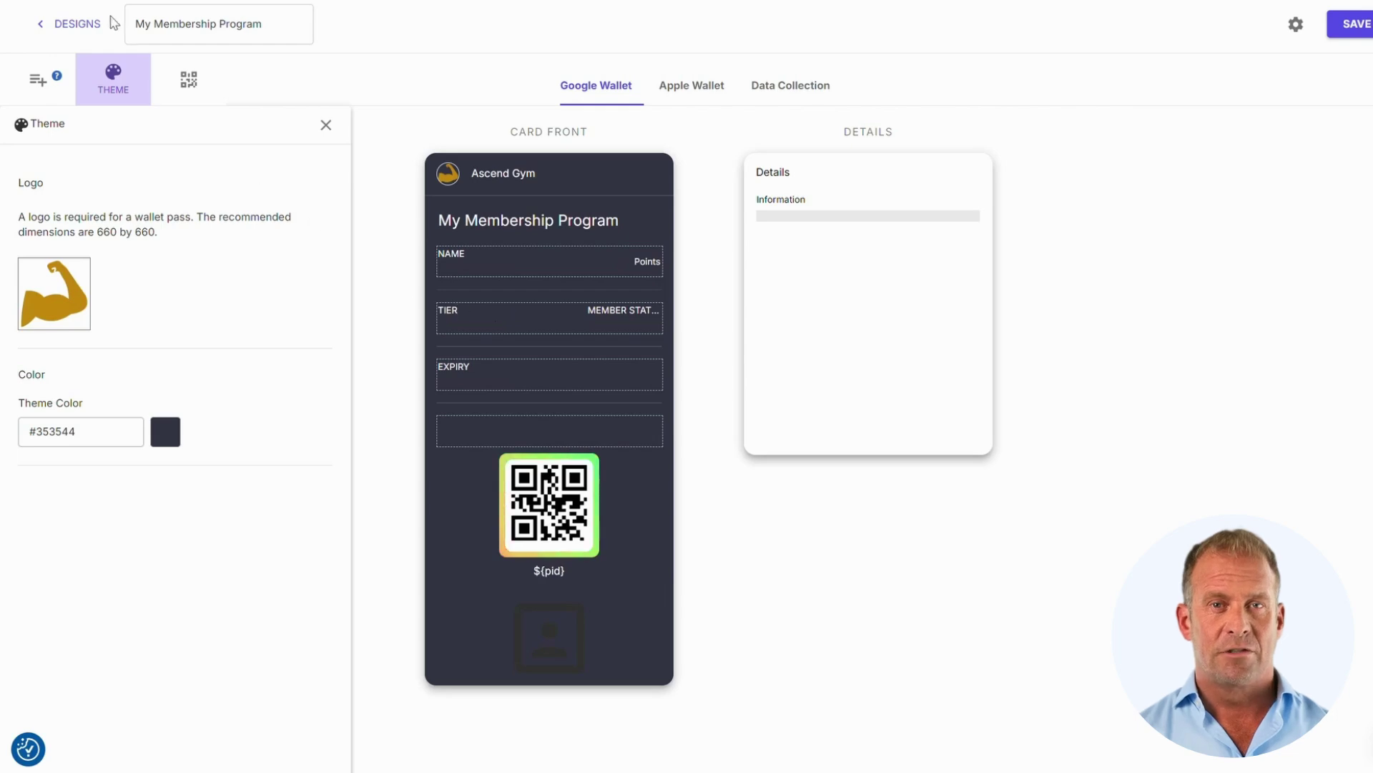
- Confirm the Base tier's expiry stays Fixed period after enrollment (90 days), then return to Designs
{"action": "left_click", "coordinate": [87, 26]}
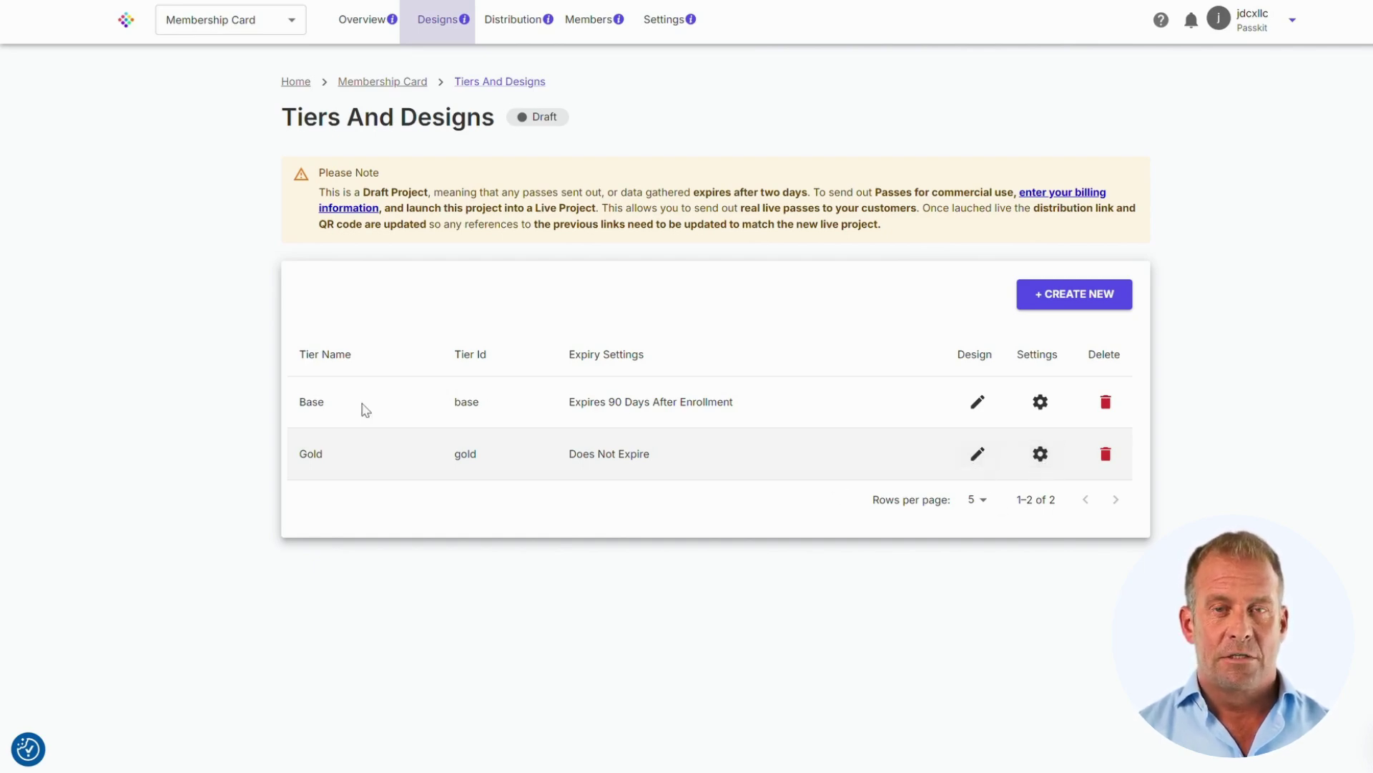
{"action": "left_click", "coordinate": [1041, 403]}
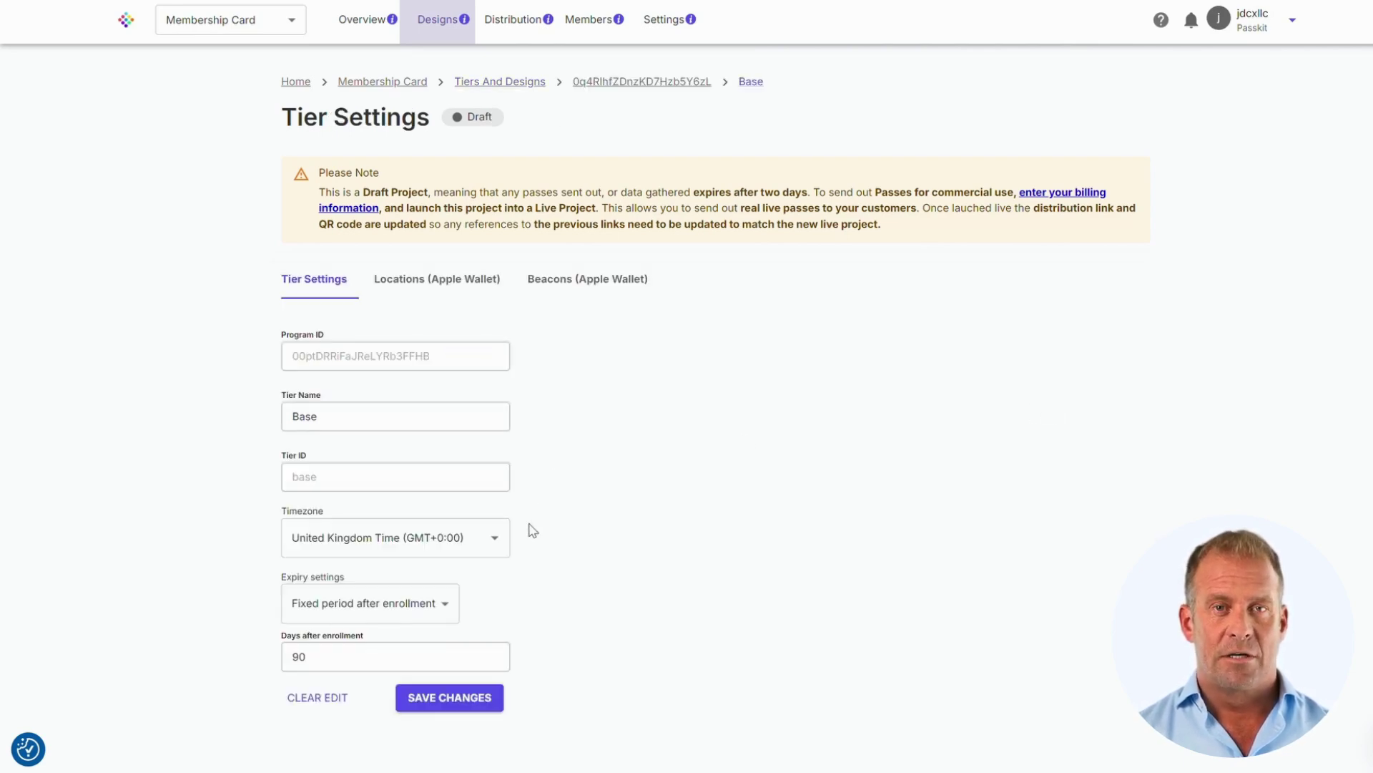
{"action": "left_click", "coordinate": [425, 608]}
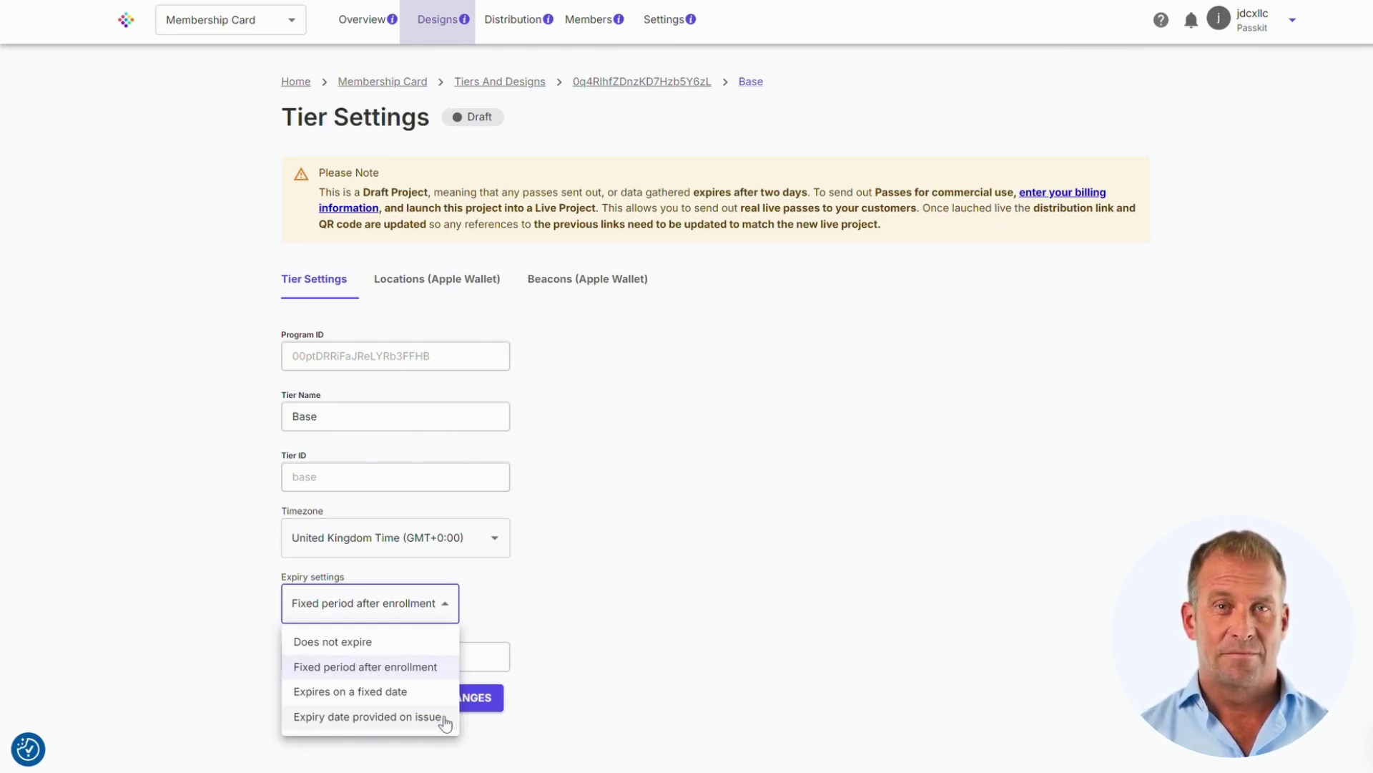
{"action": "left_click", "coordinate": [551, 595]}
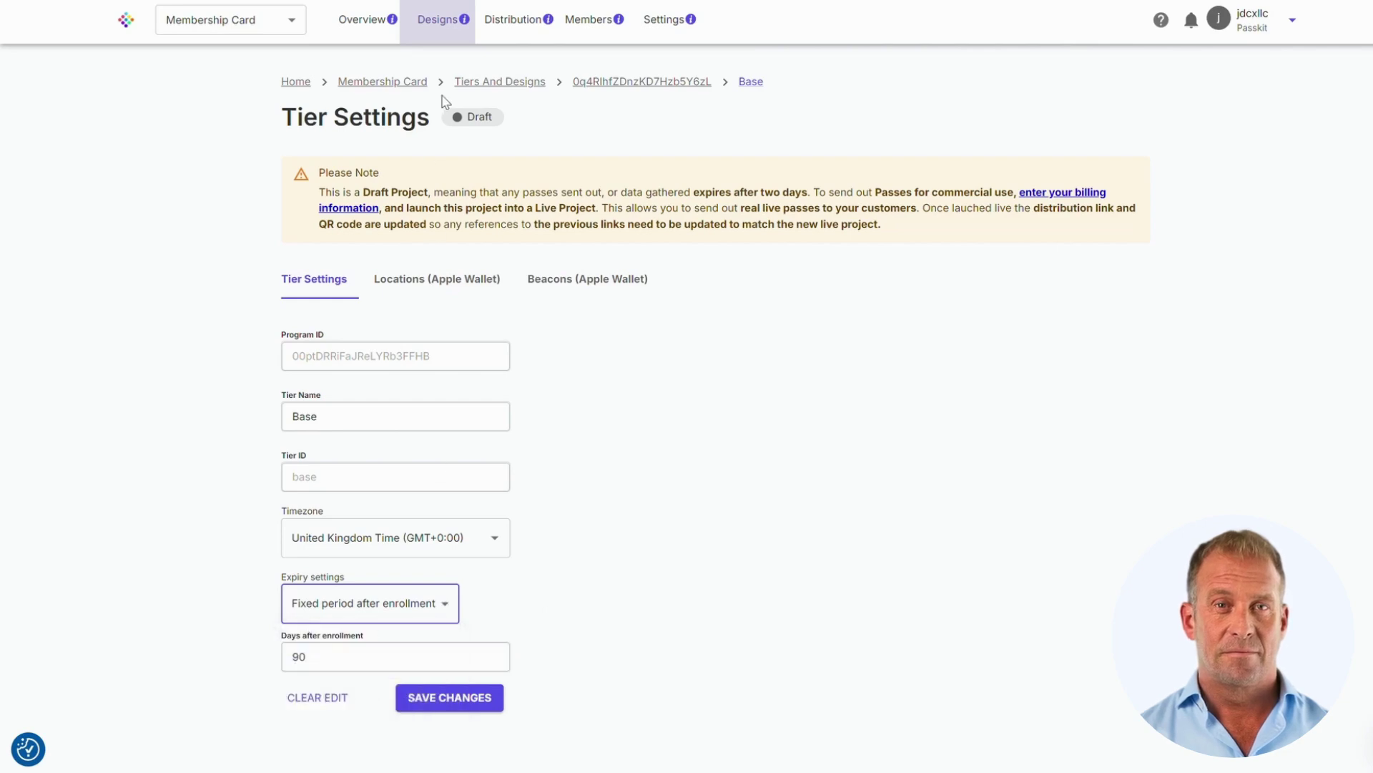
{"action": "left_click", "coordinate": [442, 23]}
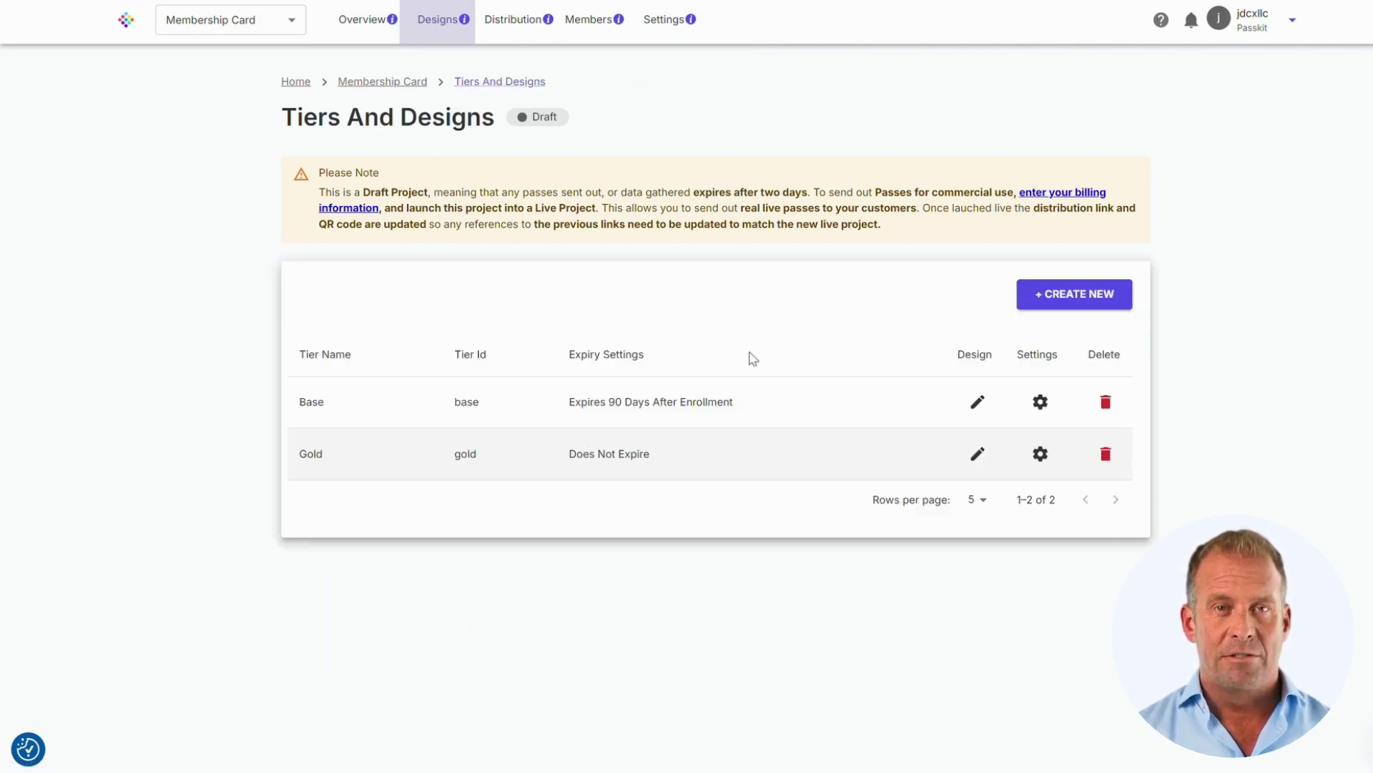
- Start a new Base-tier member and enter the member's names, e-mail address and mobile number
{"action": "left_click", "coordinate": [593, 21]}
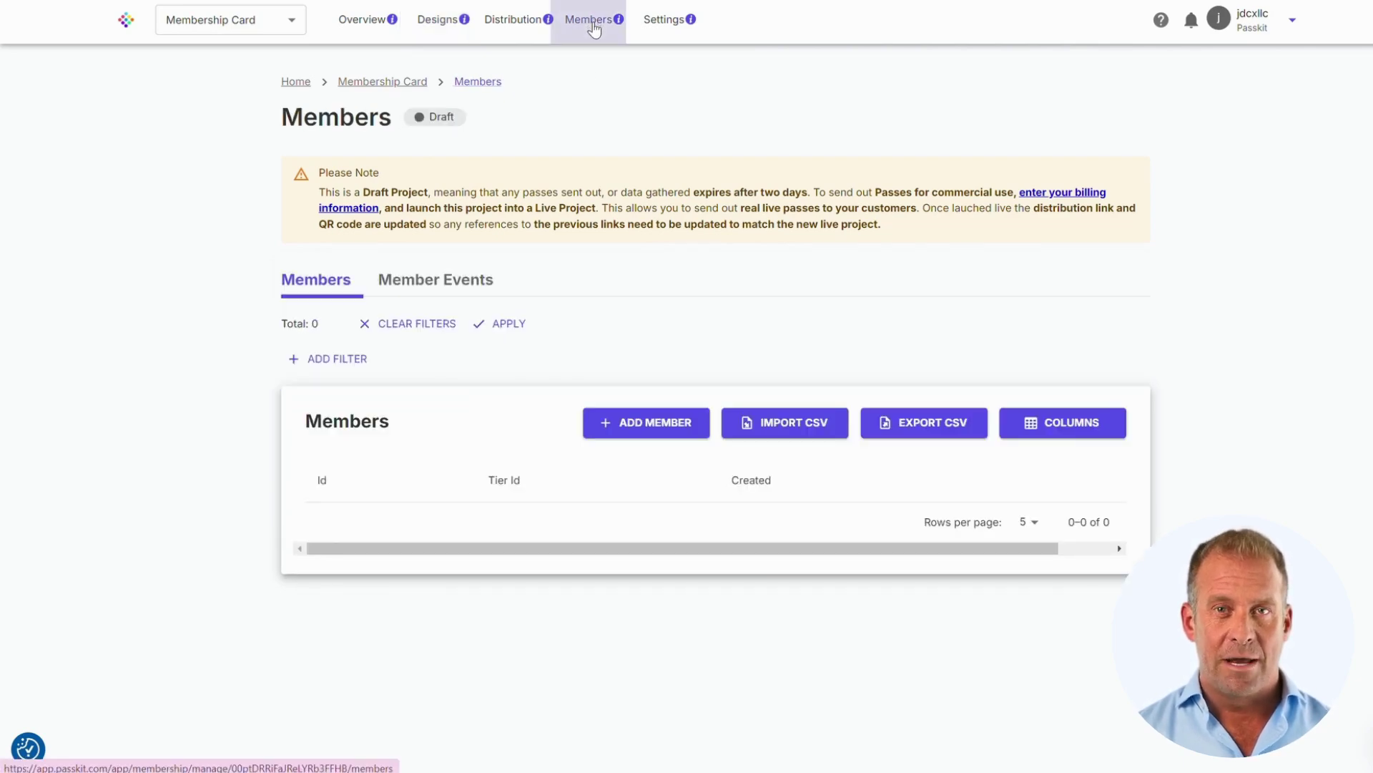
{"action": "left_click", "coordinate": [636, 428]}
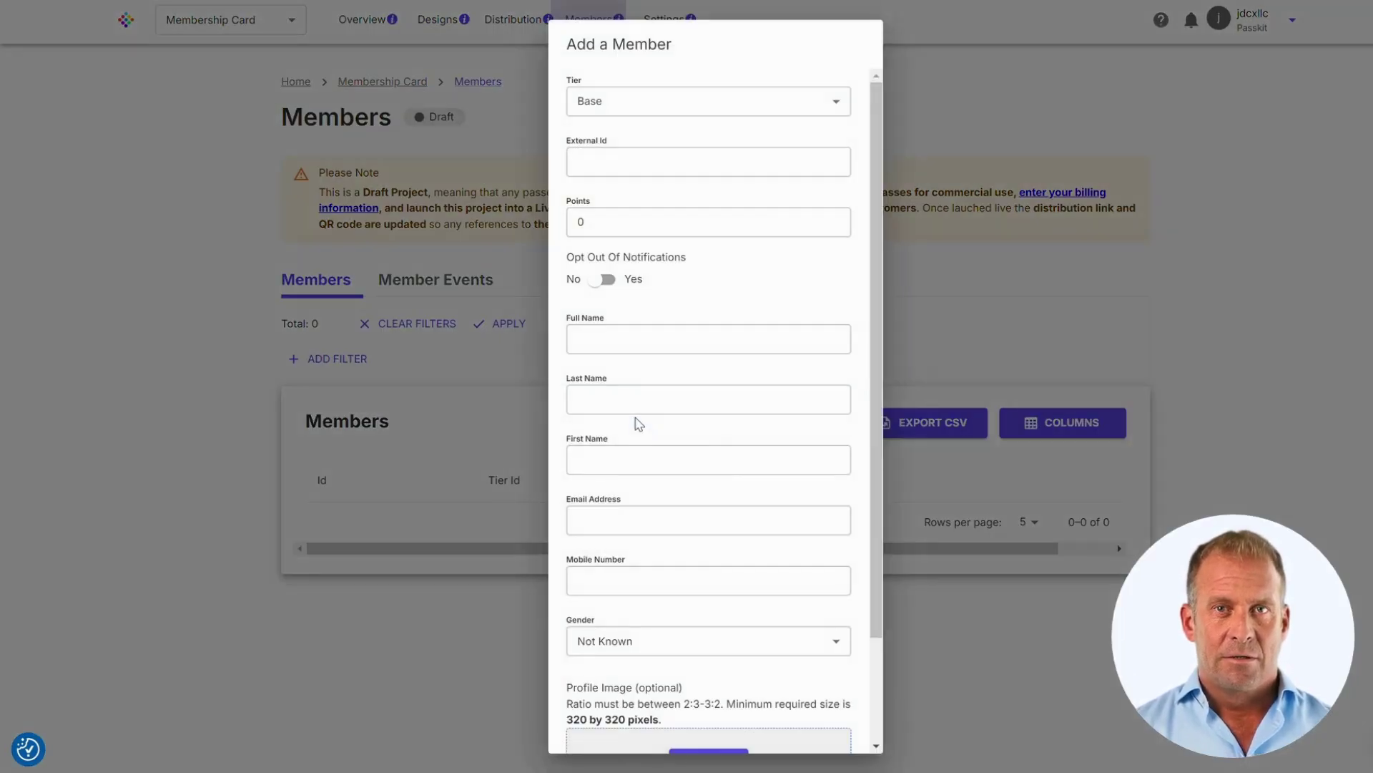
{"action": "left_click", "coordinate": [626, 111]}
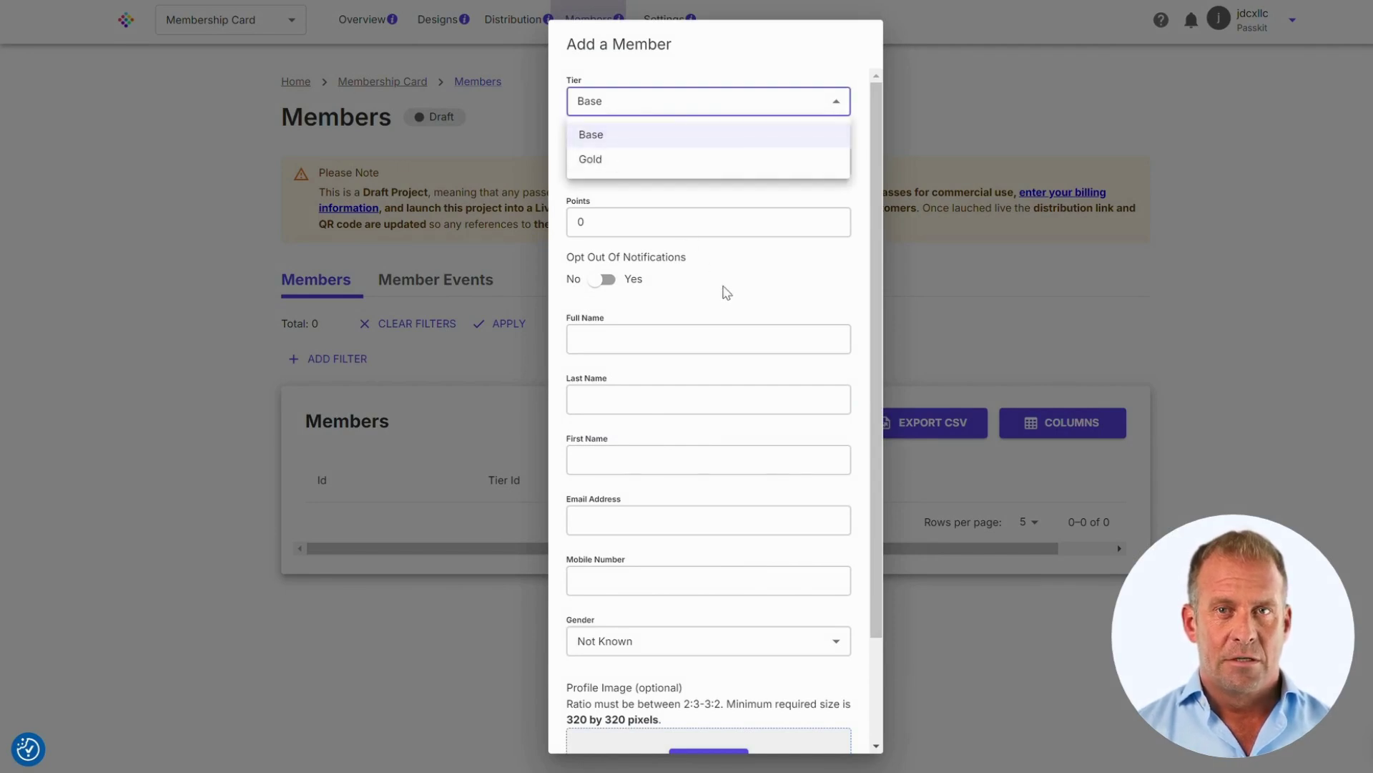
{"action": "left_click", "coordinate": [724, 289]}
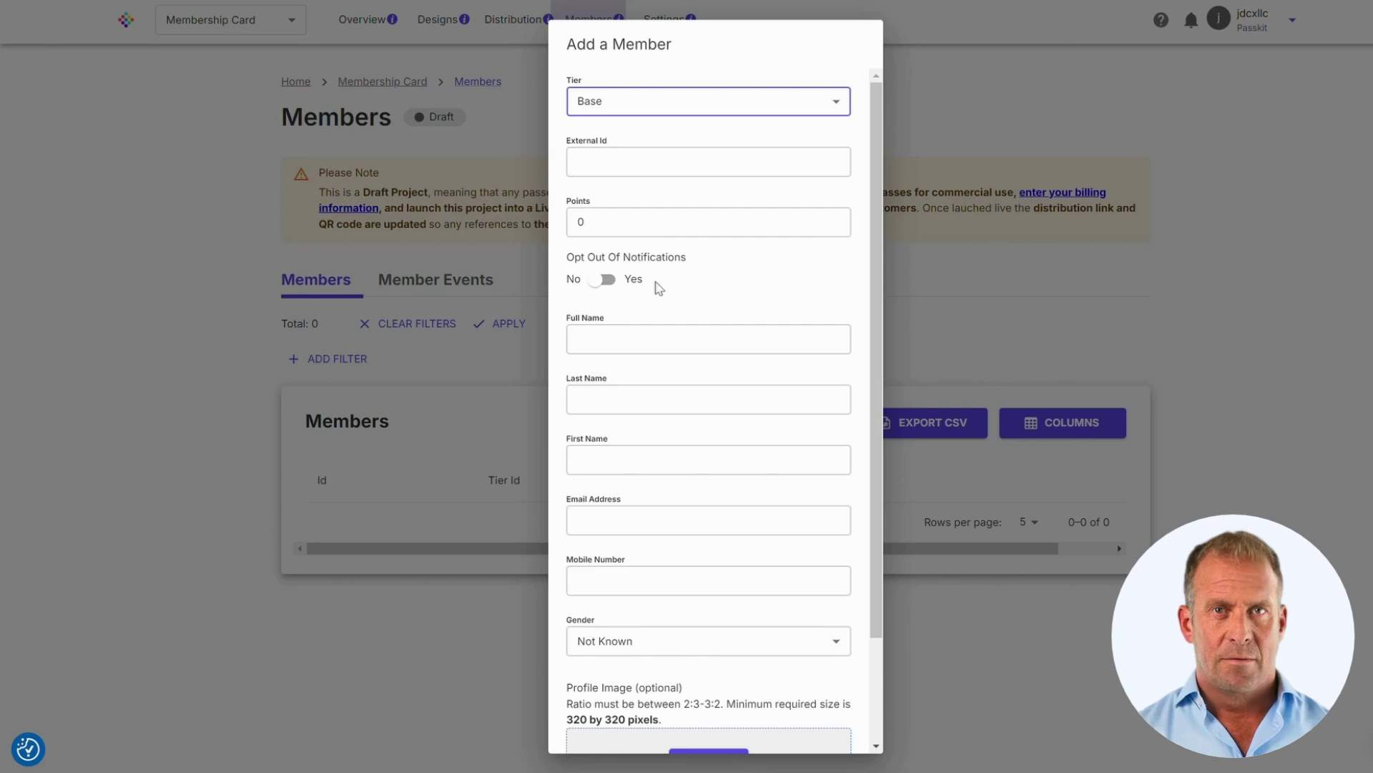
{"action": "left_click", "coordinate": [653, 337]}
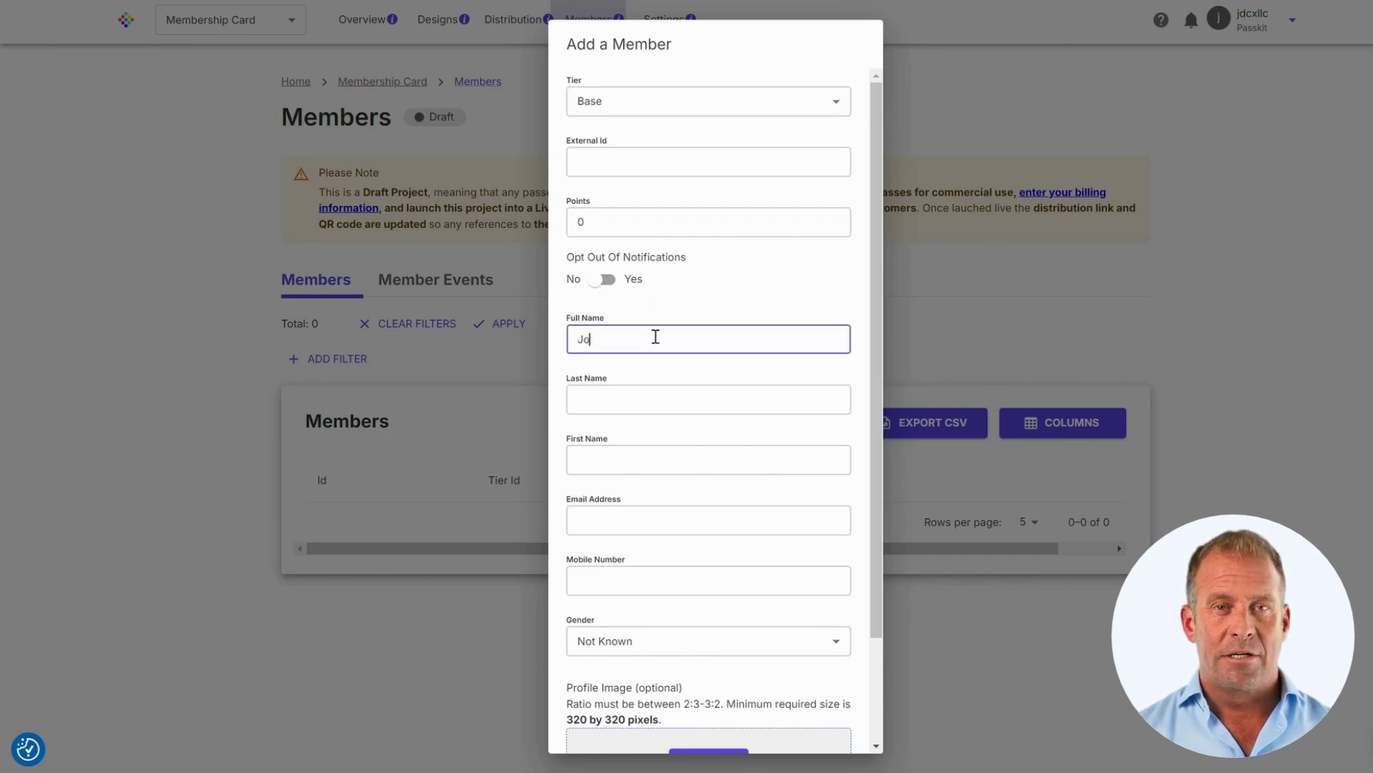
{"action": "key", "text": "Tab"}
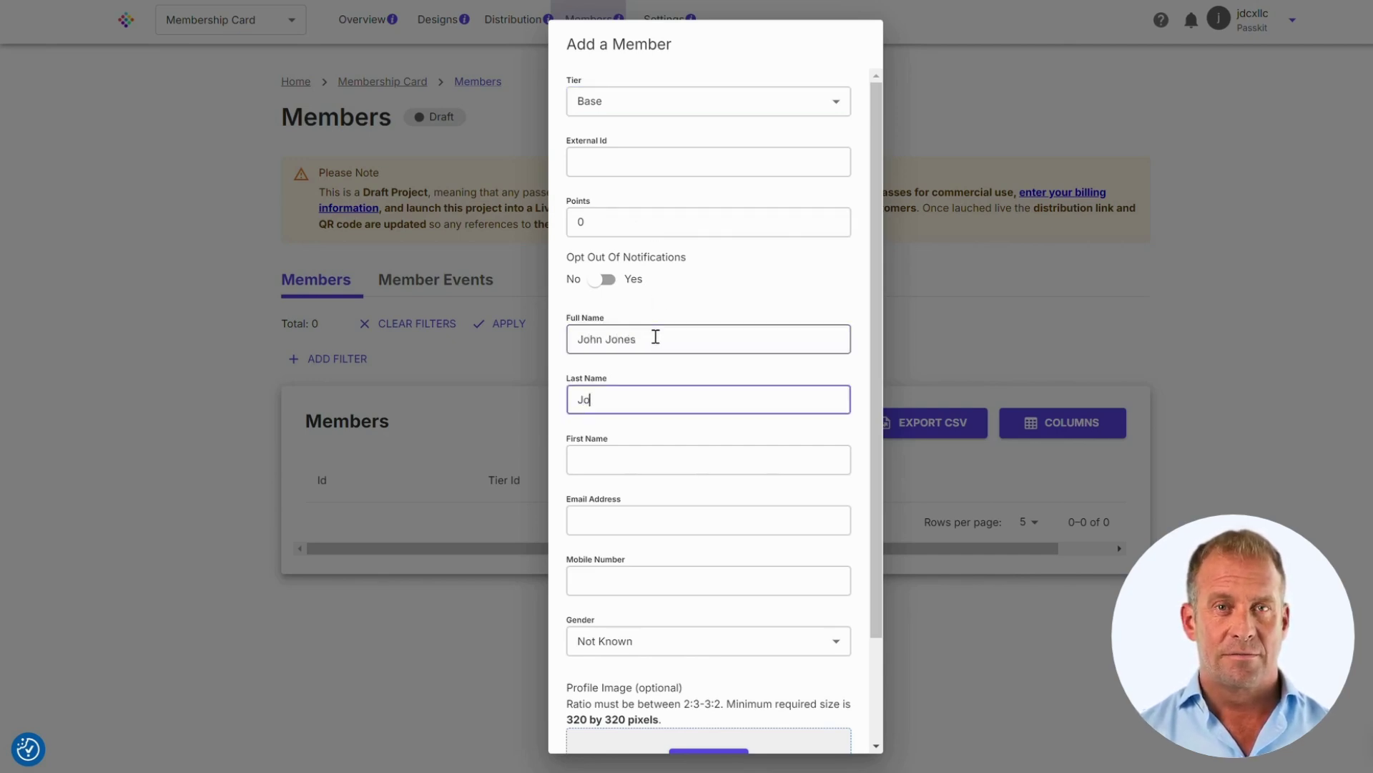
{"action": "key", "text": "Tab"}
{"action": "type", "text": "J"}
{"action": "key", "text": "Tab"}
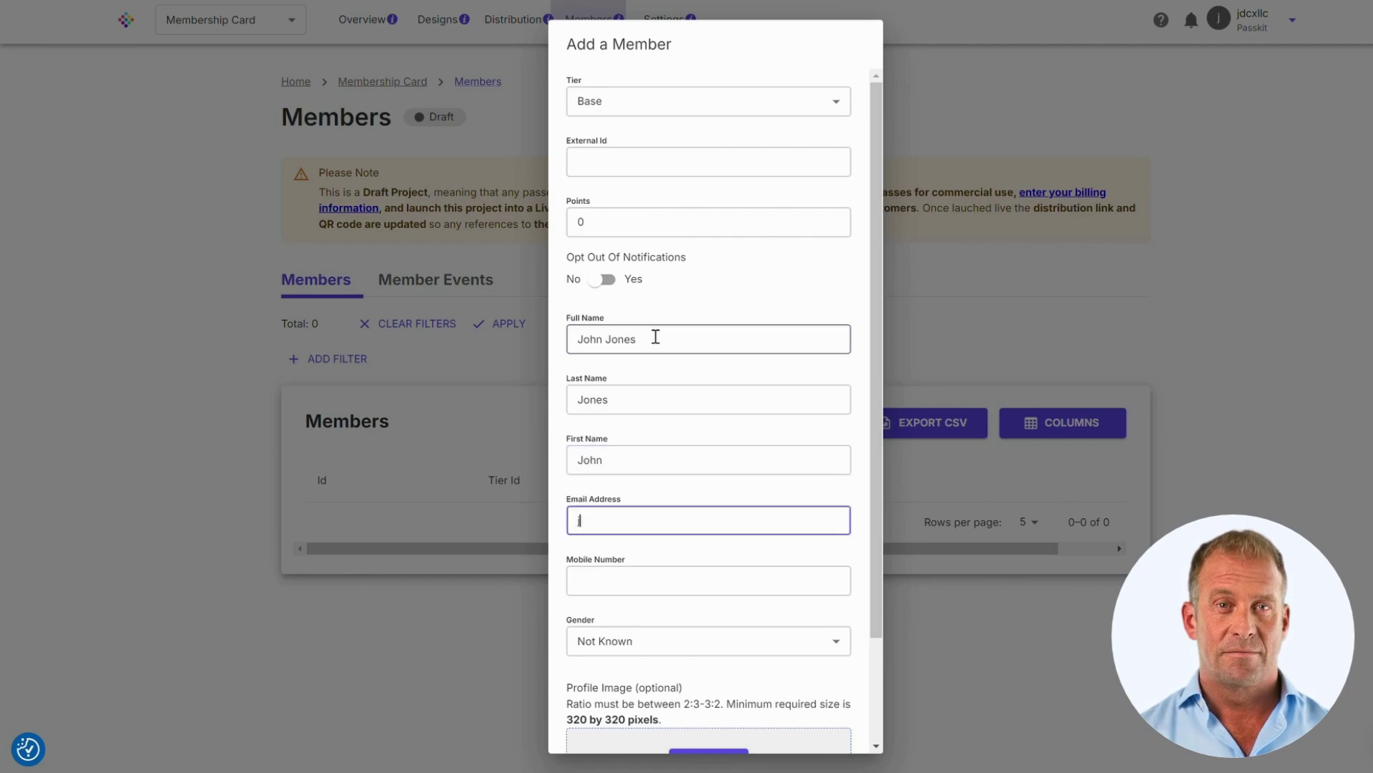
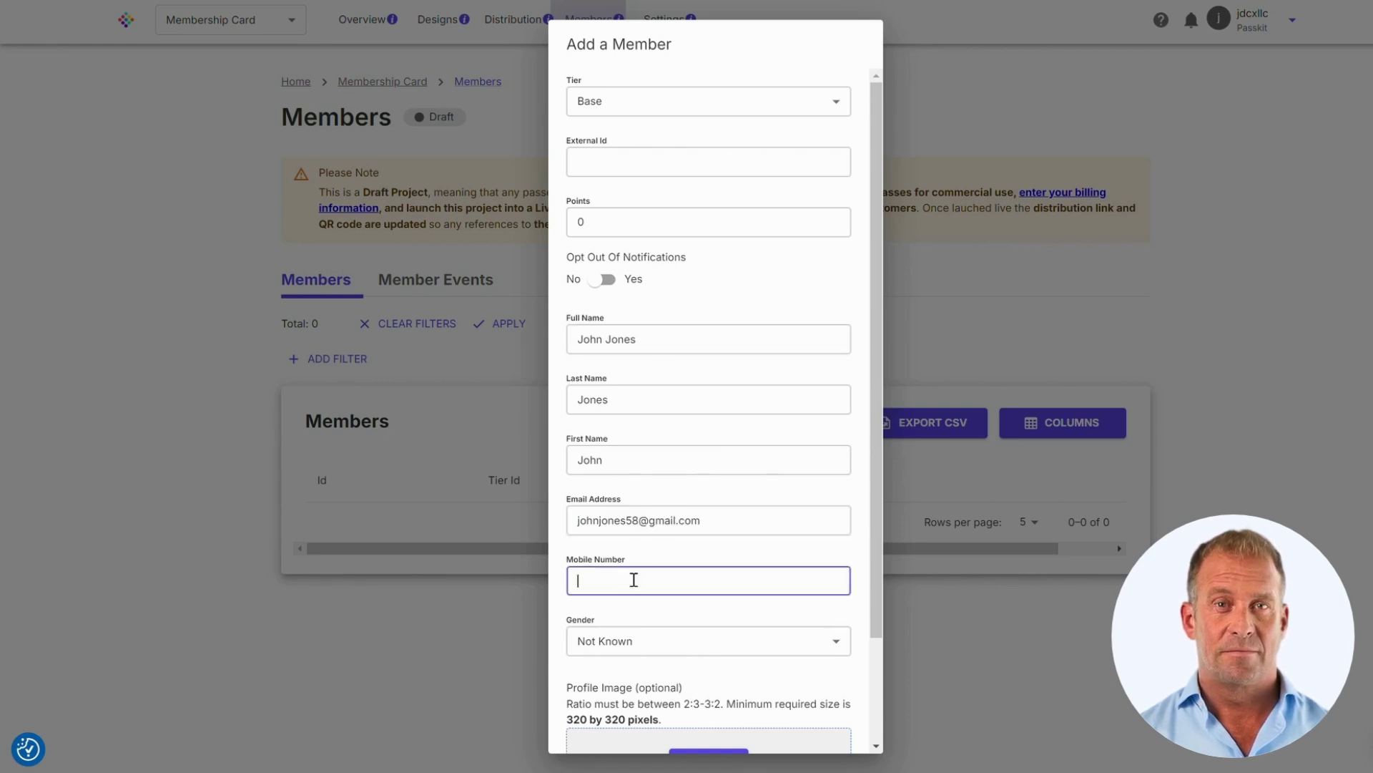
{"action": "type", "text": "234567"}
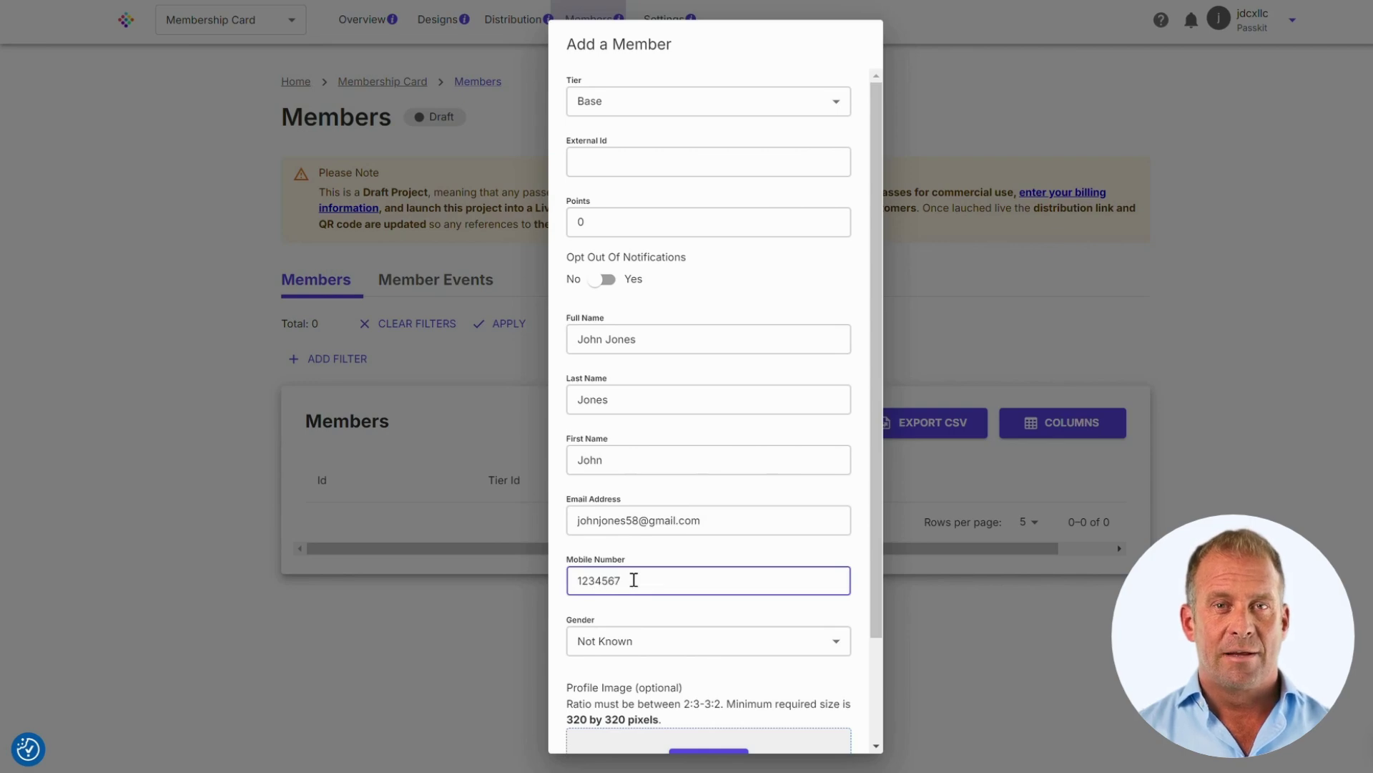
- Set gender to Male, add and crop a profile photo, and save the member
{"action": "scroll", "coordinate": [634, 579], "scroll_direction": "down", "scroll_amount": 2}
{"action": "left_click", "coordinate": [647, 520]}
{"action": "left_click", "coordinate": [646, 551]}
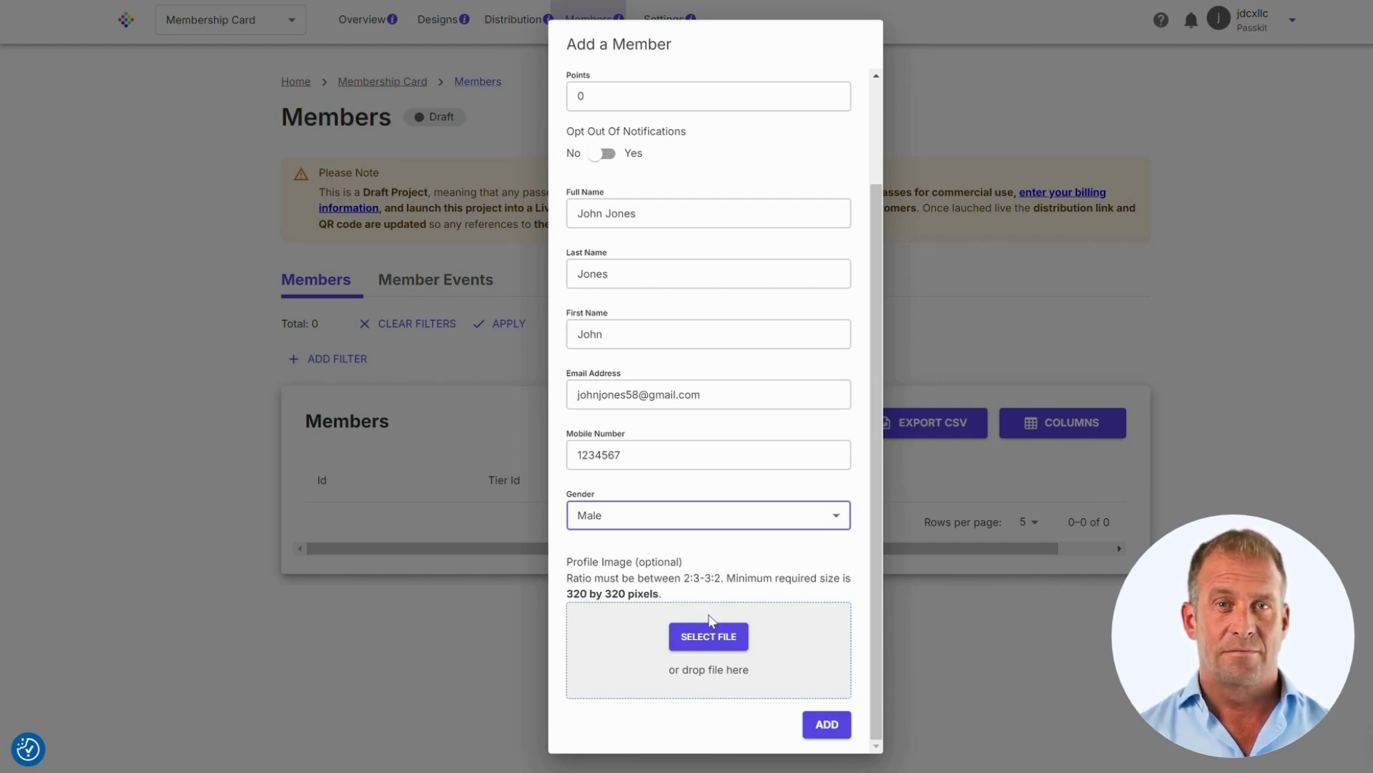
{"action": "left_click", "coordinate": [712, 637]}
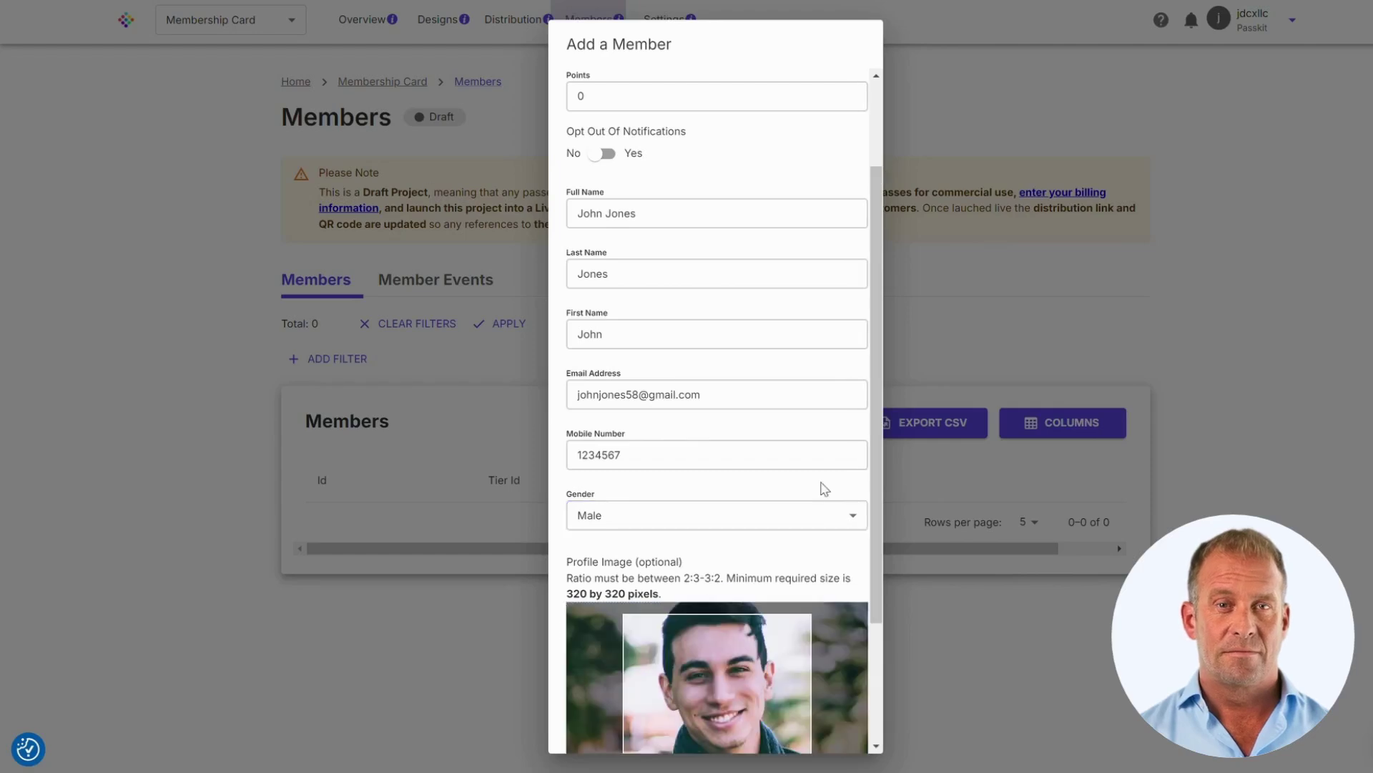
{"action": "scroll", "coordinate": [808, 494], "scroll_direction": "down", "scroll_amount": 3}
{"action": "mouse_move", "coordinate": [779, 585]}
{"action": "left_mouse_down"}
{"action": "mouse_move", "coordinate": [776, 567]}
{"action": "mouse_move", "coordinate": [769, 610]}
{"action": "mouse_move", "coordinate": [764, 589]}
{"action": "left_mouse_up"}
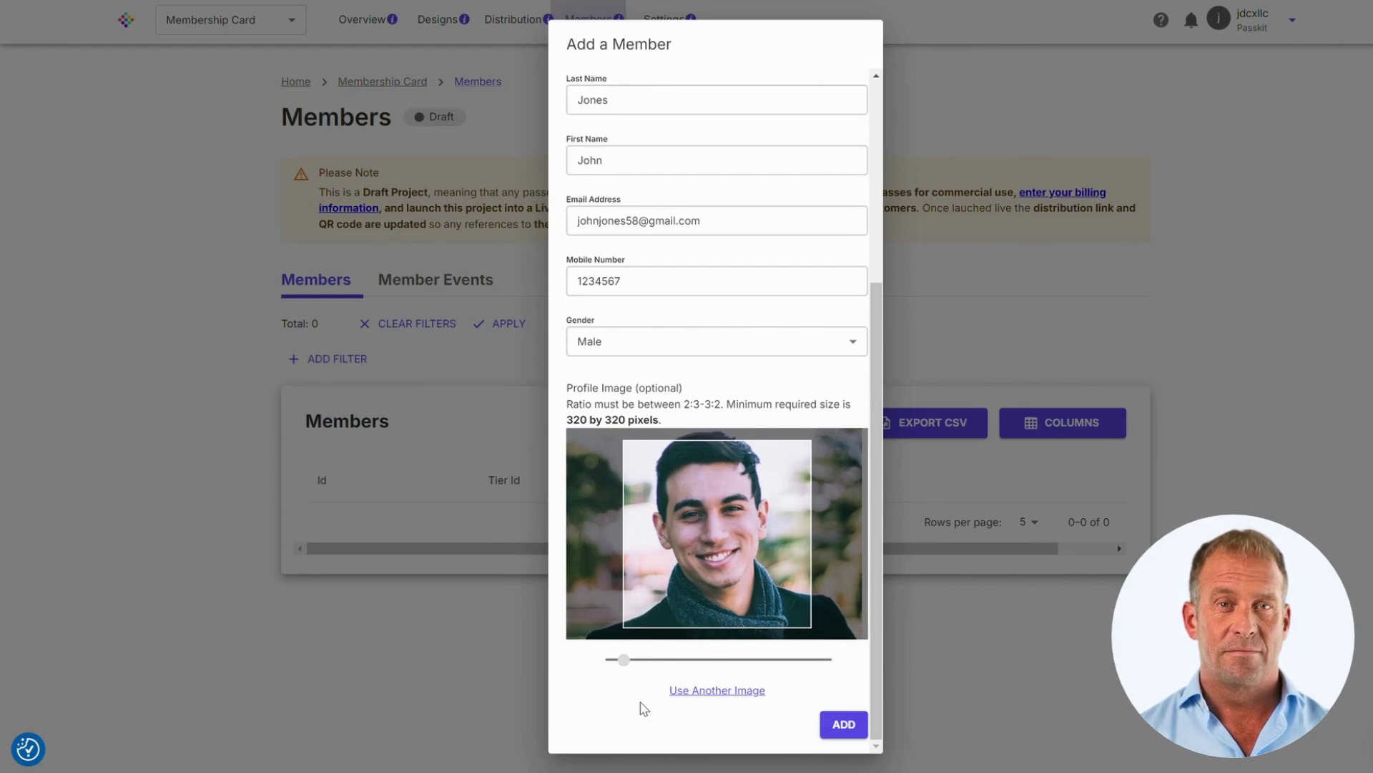
{"action": "left_click_drag", "start_coordinate": [624, 669], "coordinate": [627, 668]}
{"action": "left_click_drag", "start_coordinate": [731, 558], "coordinate": [740, 576]}
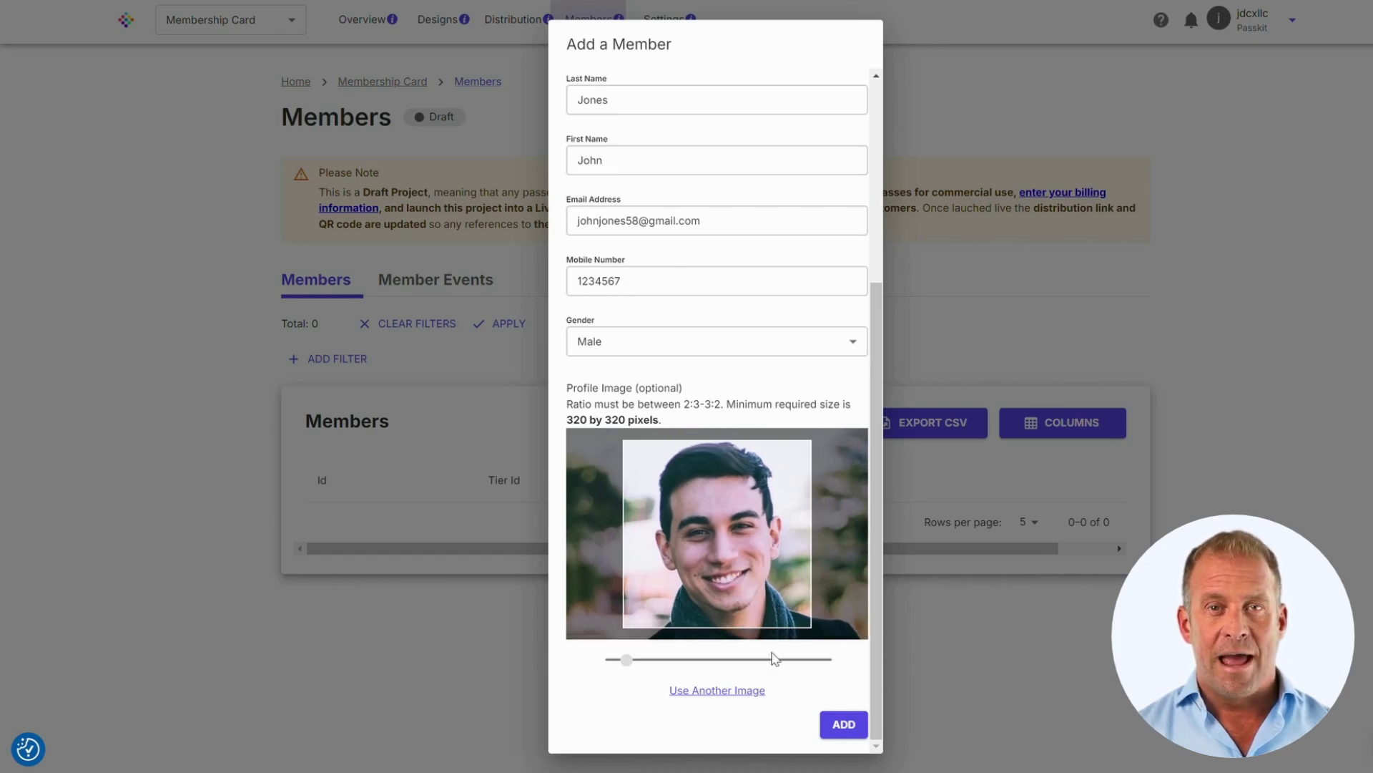
{"action": "left_click", "coordinate": [844, 724]}
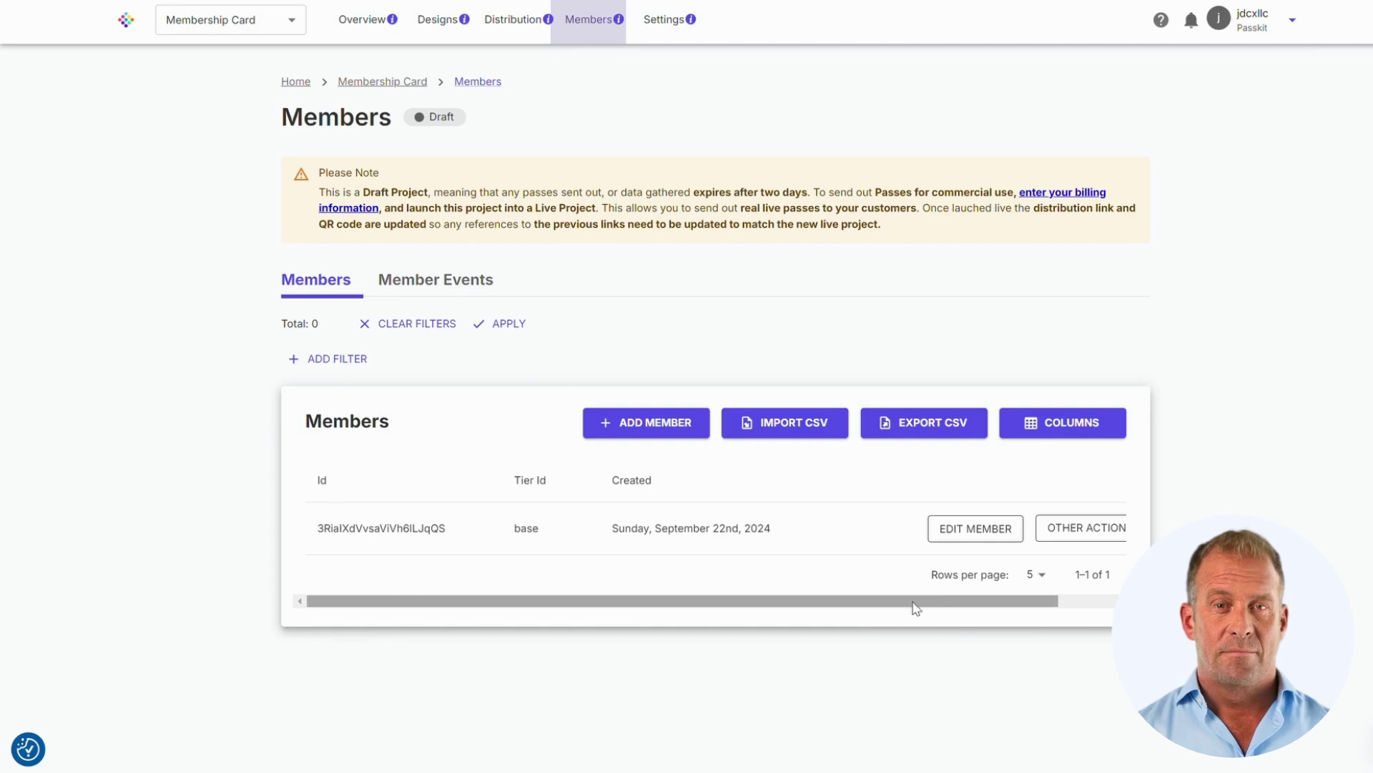
- Open OTHER ACTION on the new member's row to reveal Pass Data, Pass URL and Delete Member
{"action": "left_click", "coordinate": [1057, 537]}
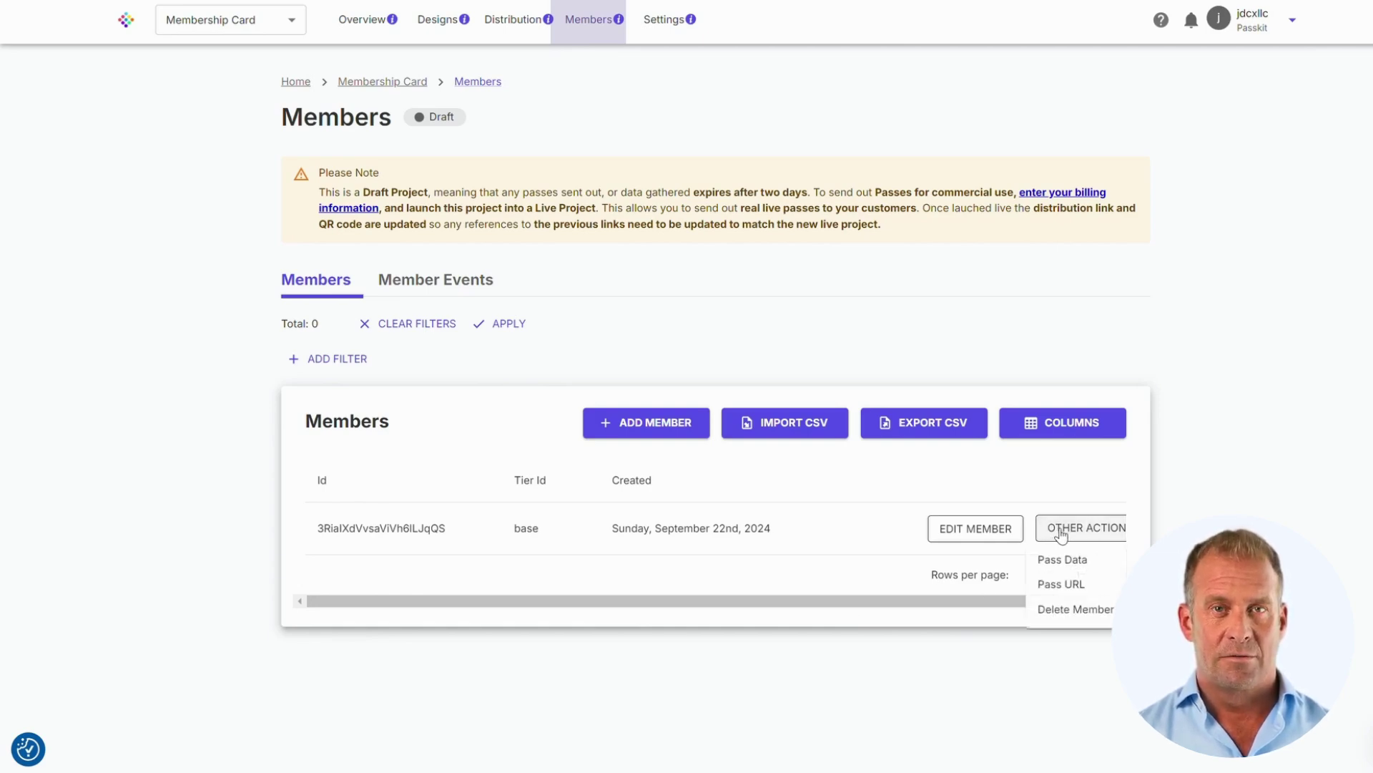